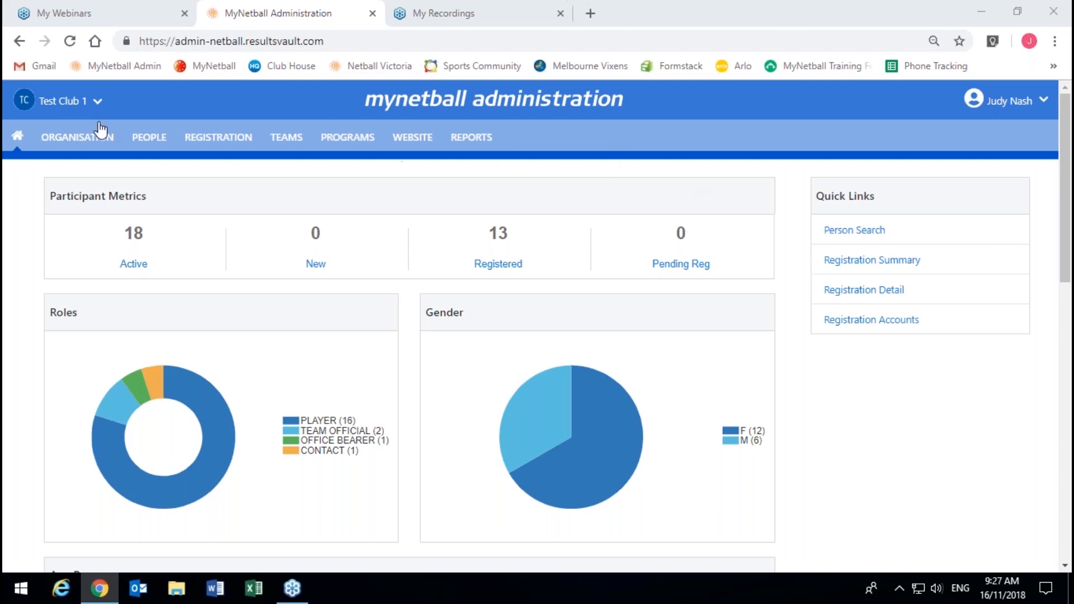
Step: Go to Product Management in the Registration section to list the club's signup products
click(226, 147)
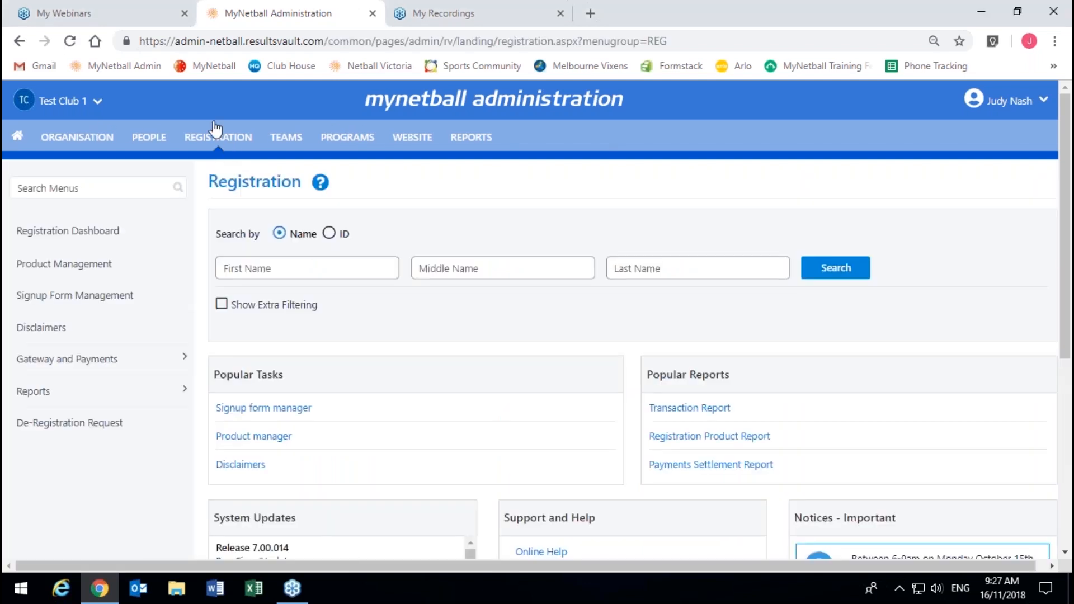
click(62, 272)
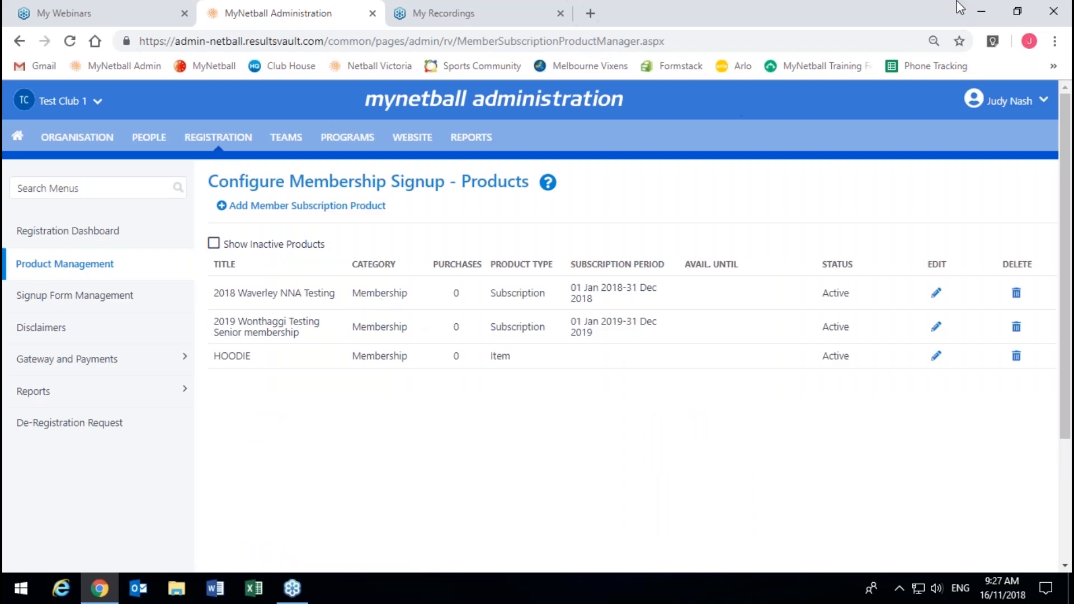
click(831, 46)
click(246, 245)
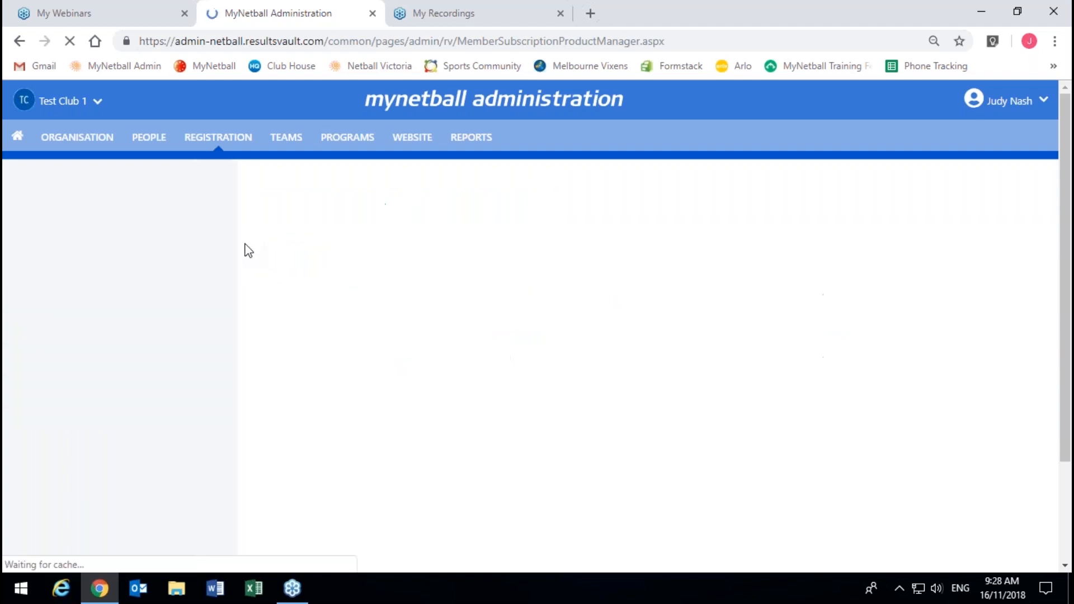
scroll(246, 250, down, 10)
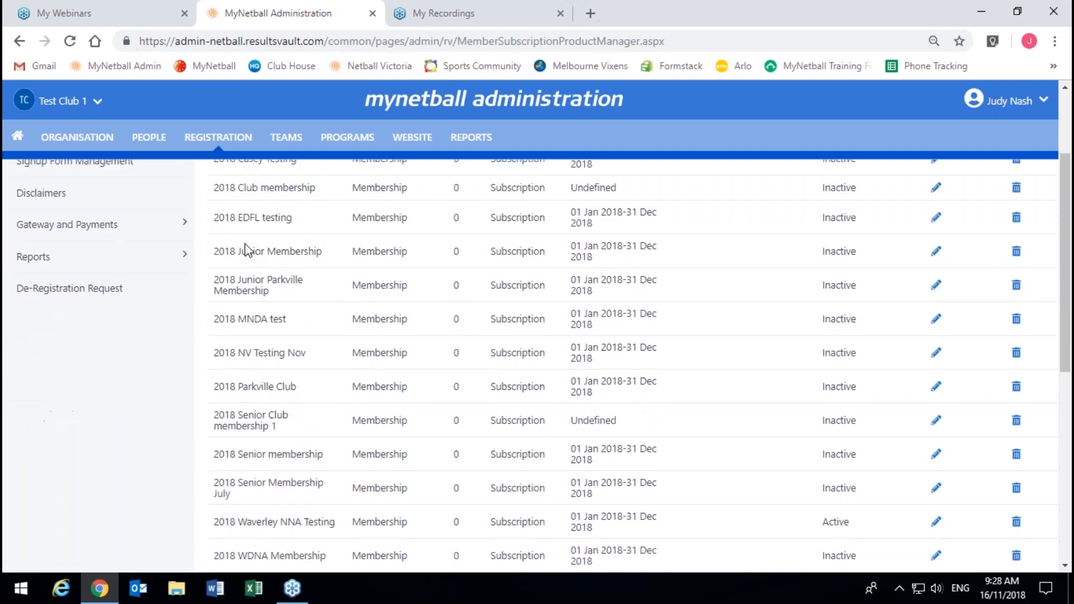
scroll(246, 250, up, 8)
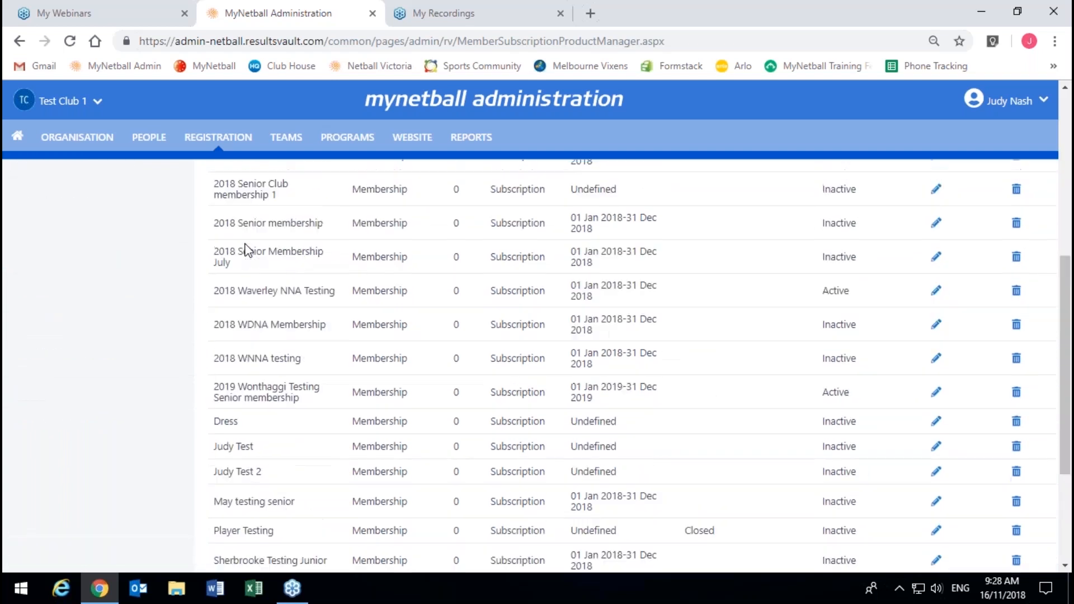
scroll(246, 250, up, 3)
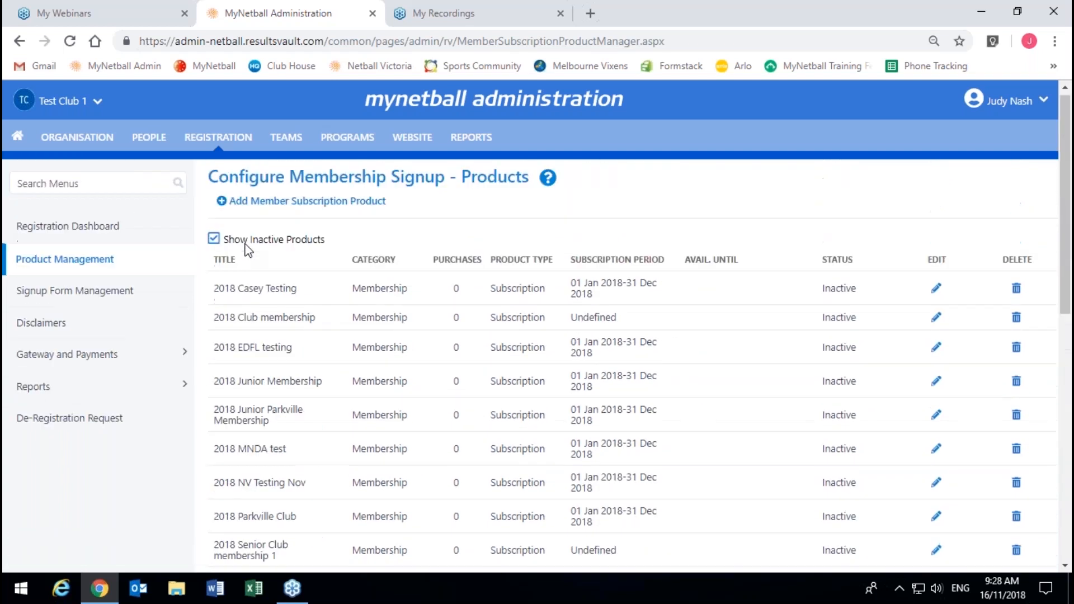
click(245, 245)
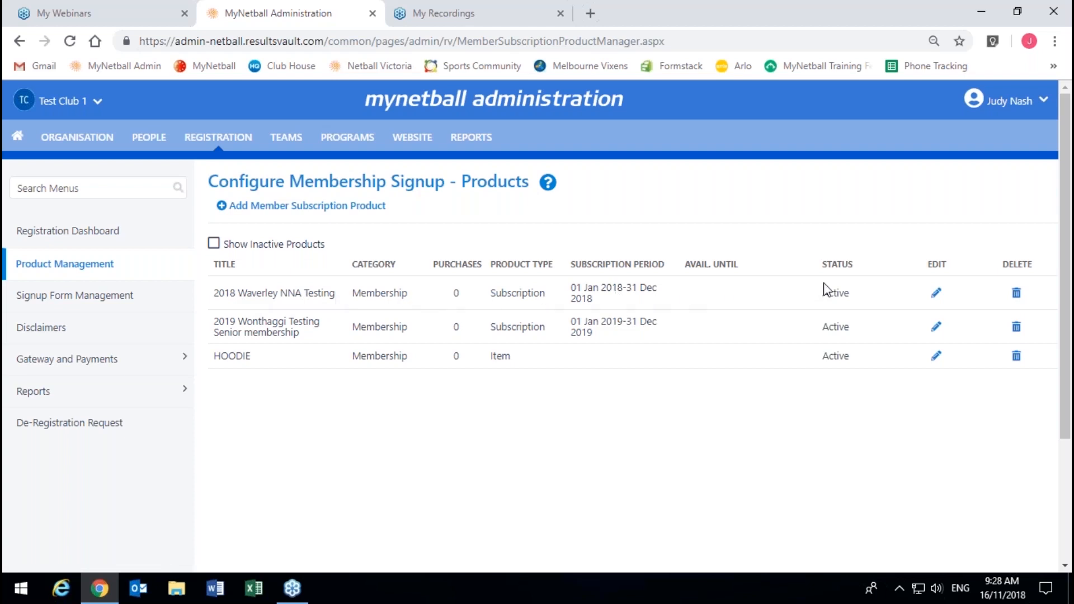
Step: Make the 2018 Waverley NNA Testing product inactive, save it, and return to the product list
click(936, 296)
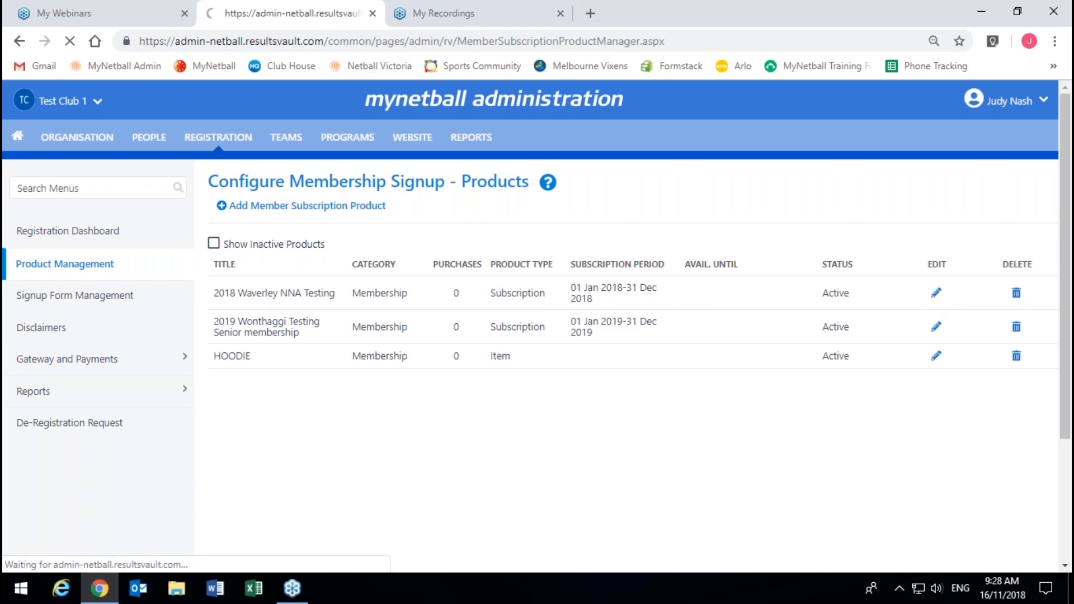
scroll(358, 367, down, 11)
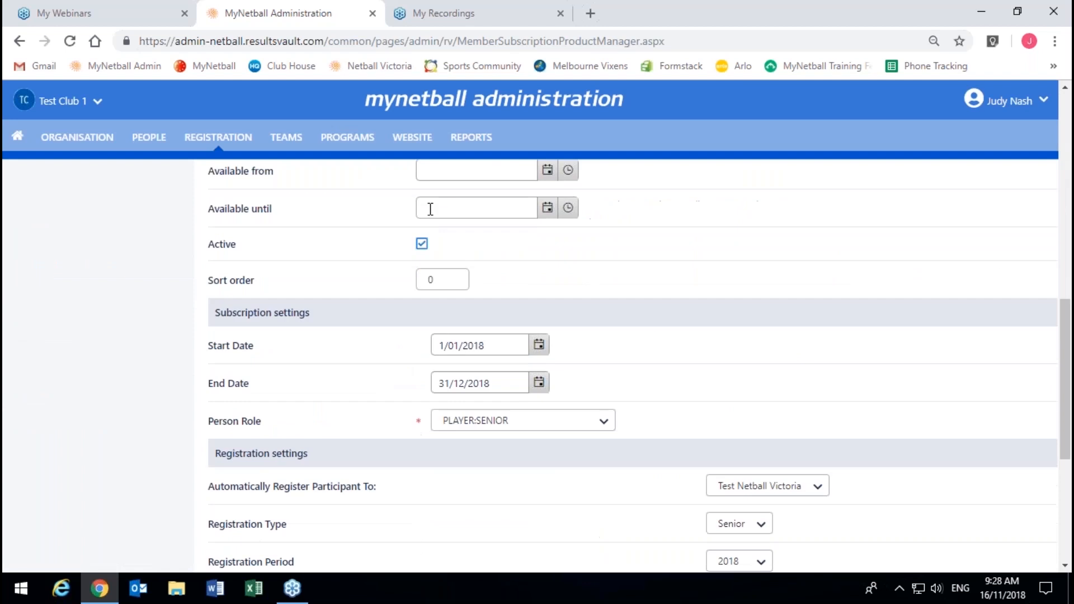
click(422, 245)
scroll(820, 269, down, 5)
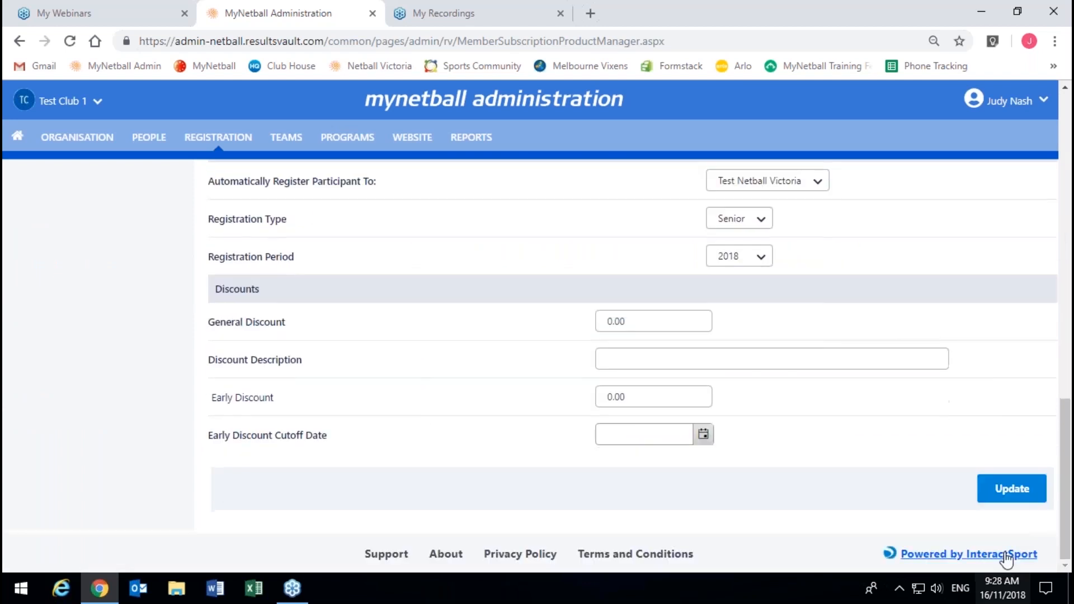
click(1014, 490)
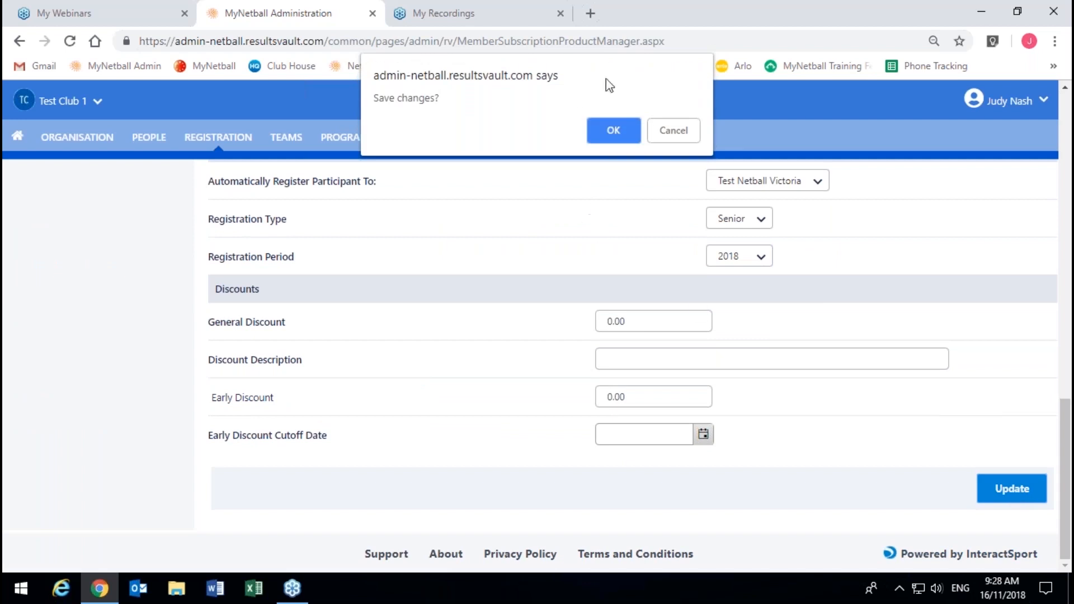
click(589, 132)
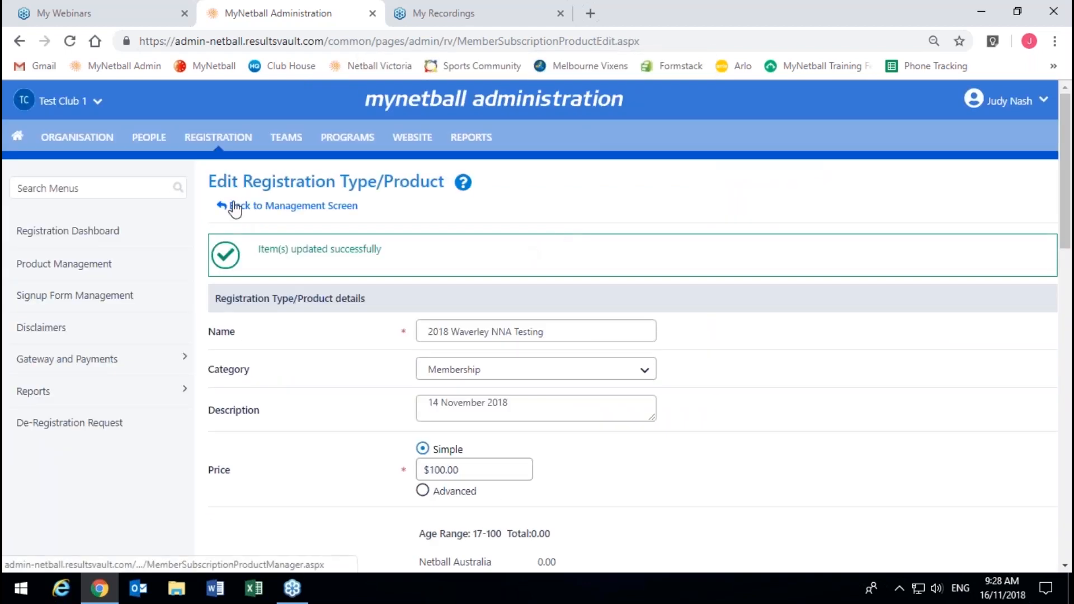
click(235, 206)
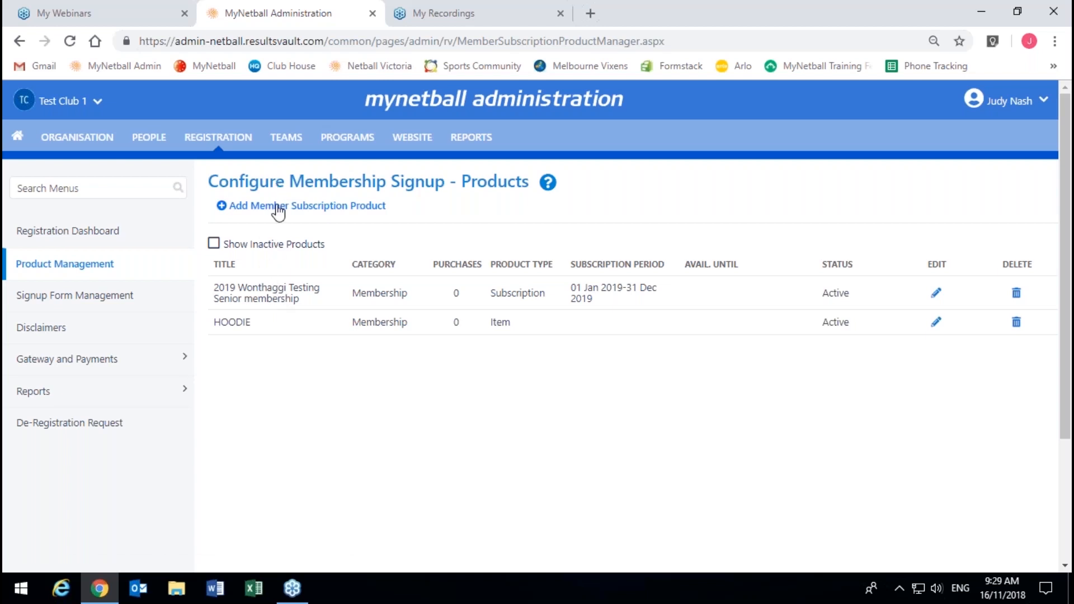
Step: Add a new member subscription product named '2019 Testing Junior Club Membership'
click(245, 208)
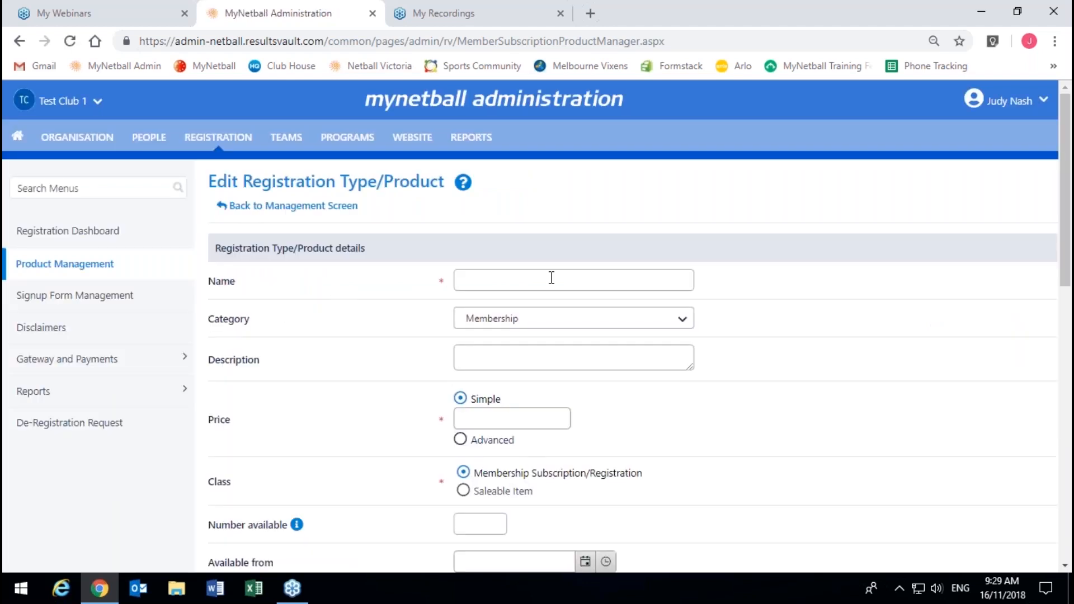
click(491, 272)
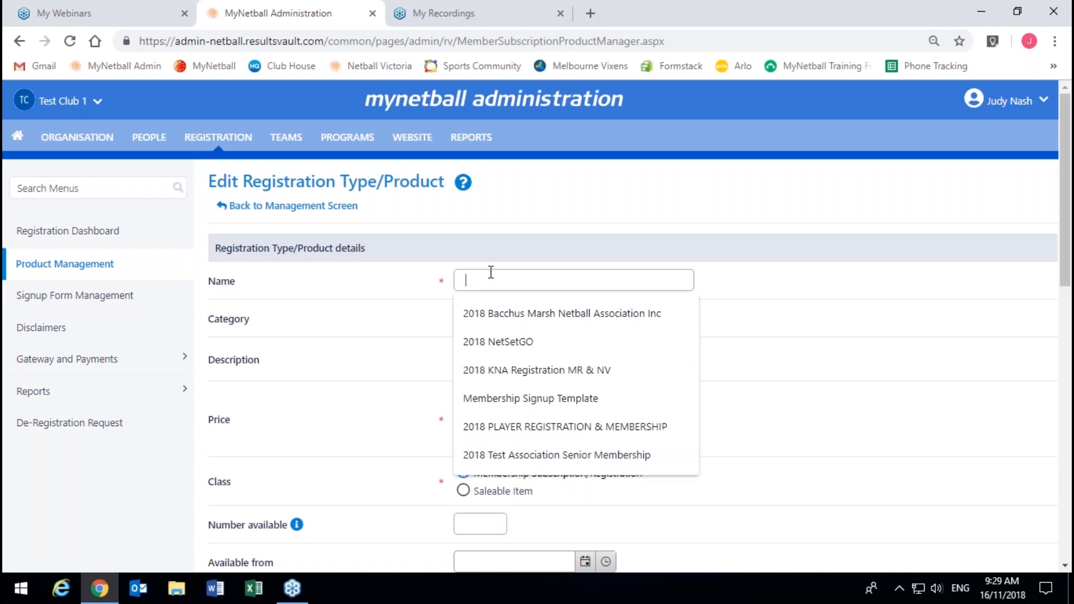
text(2019)
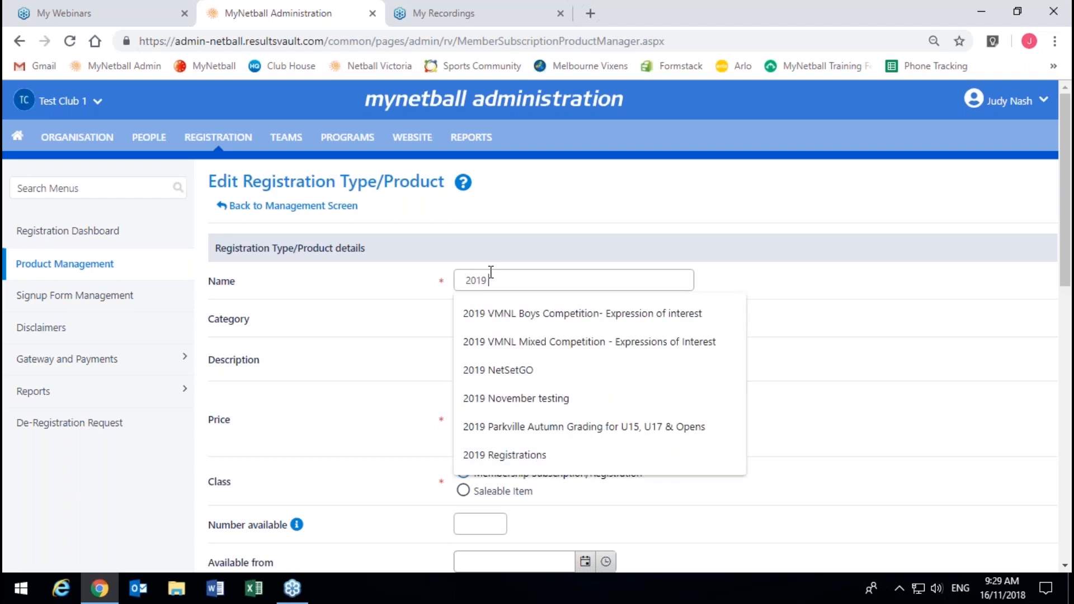
click(270, 354)
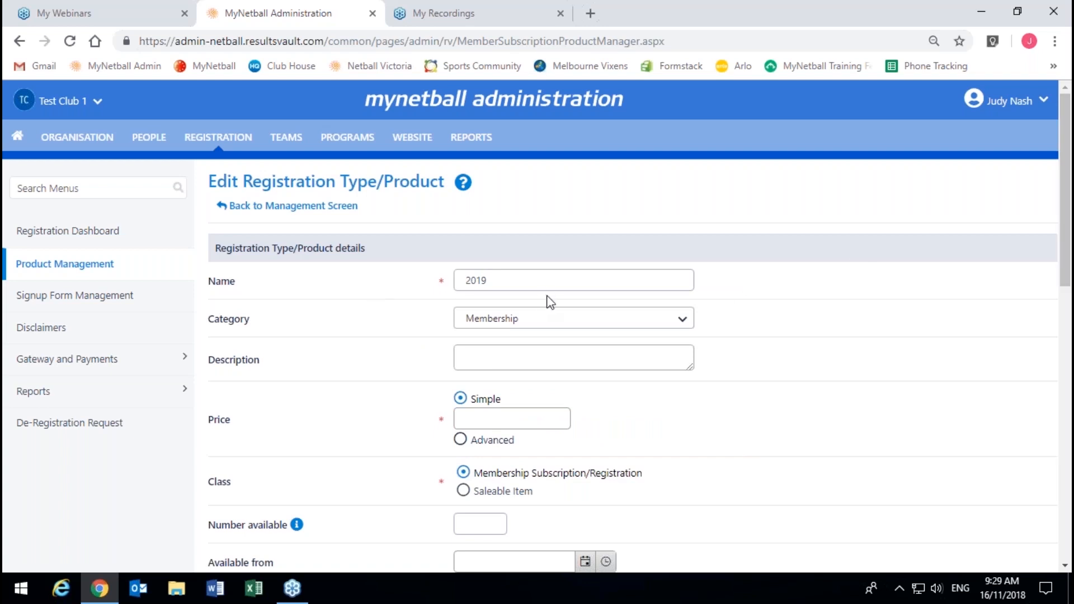
click(563, 272)
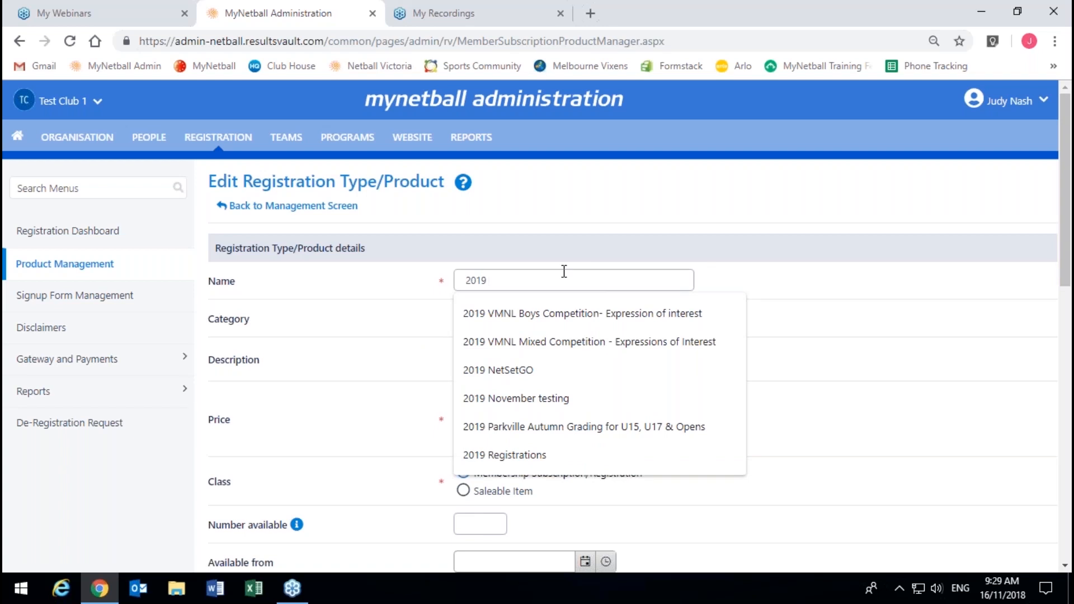
key(BackSpace)
text(Testing Junior)
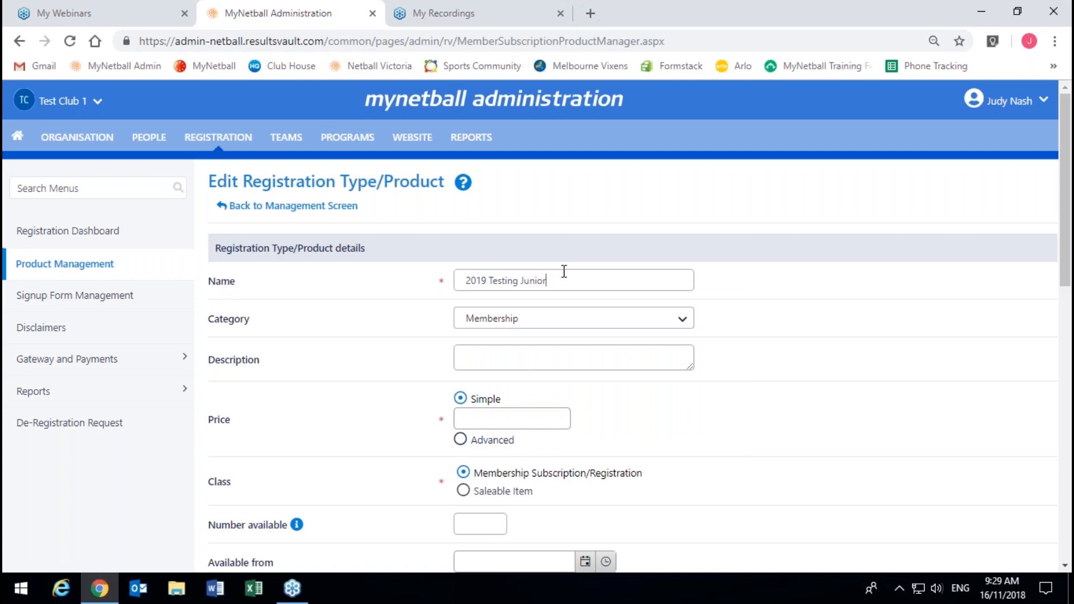
text( Club Membership)
Step: Keep the new product's category set to Membership
click(529, 319)
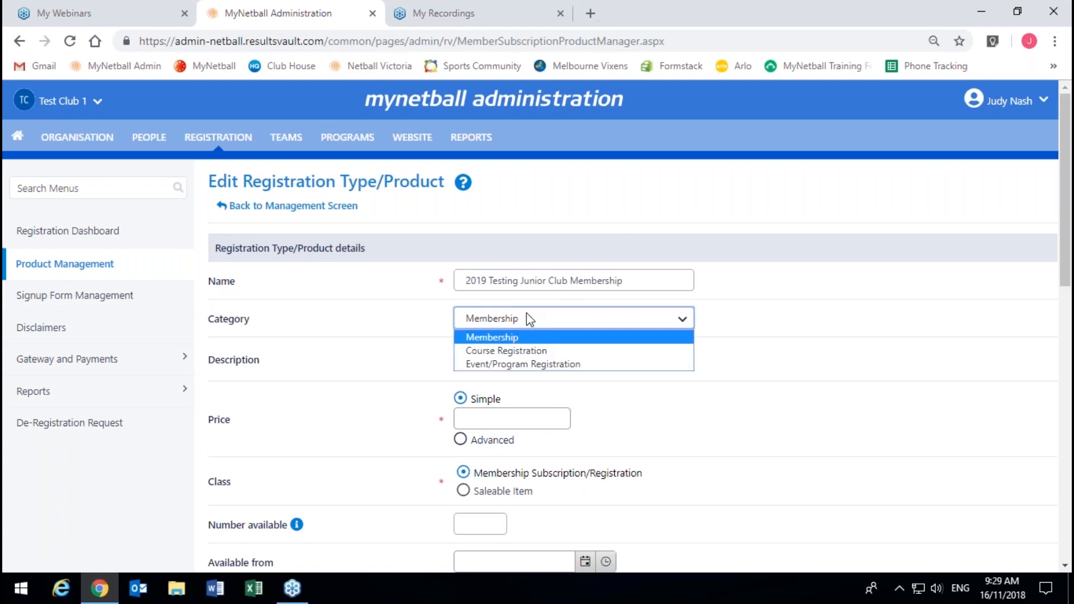
click(529, 319)
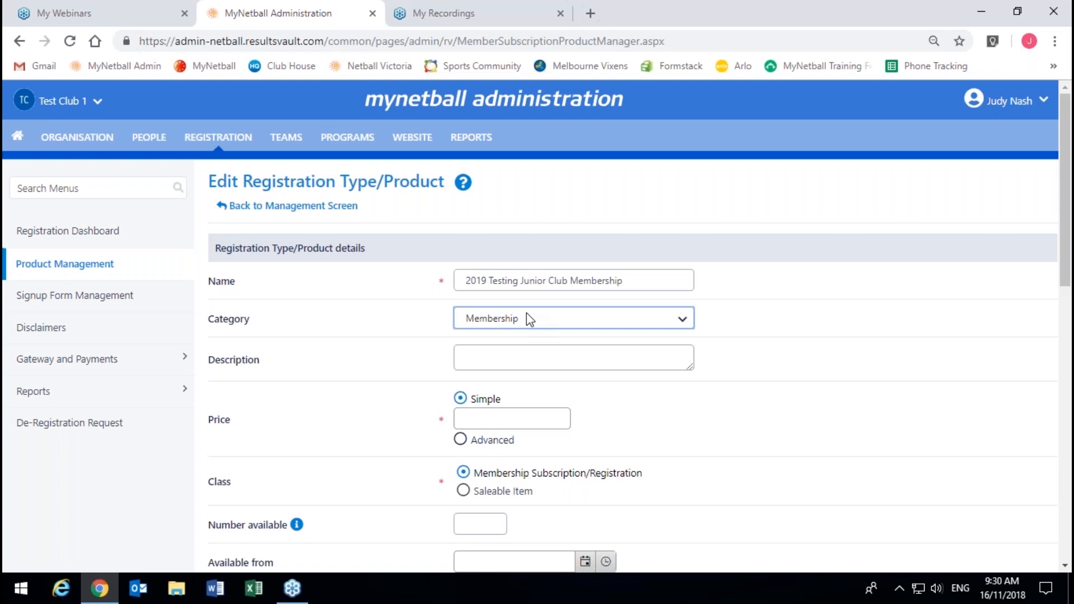
click(527, 314)
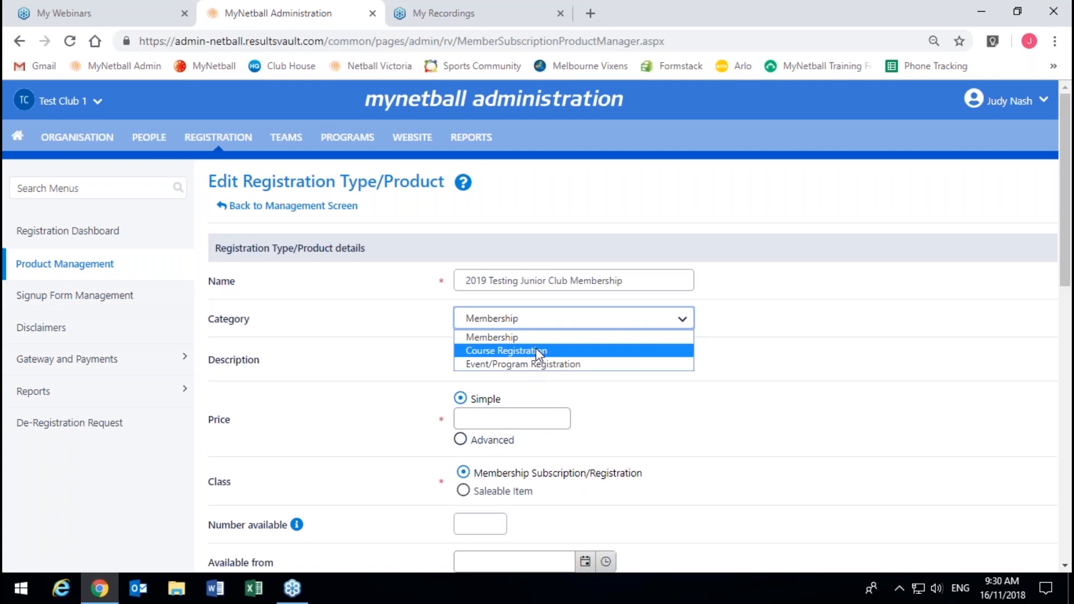
click(546, 334)
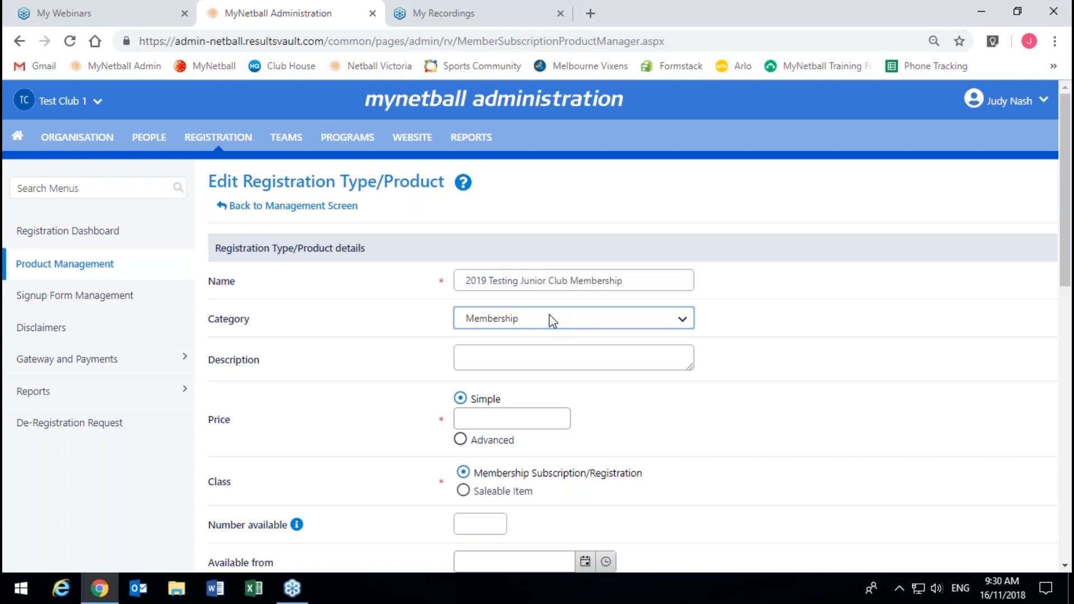
click(552, 320)
click(552, 320)
click(552, 320)
click(552, 320)
click(567, 365)
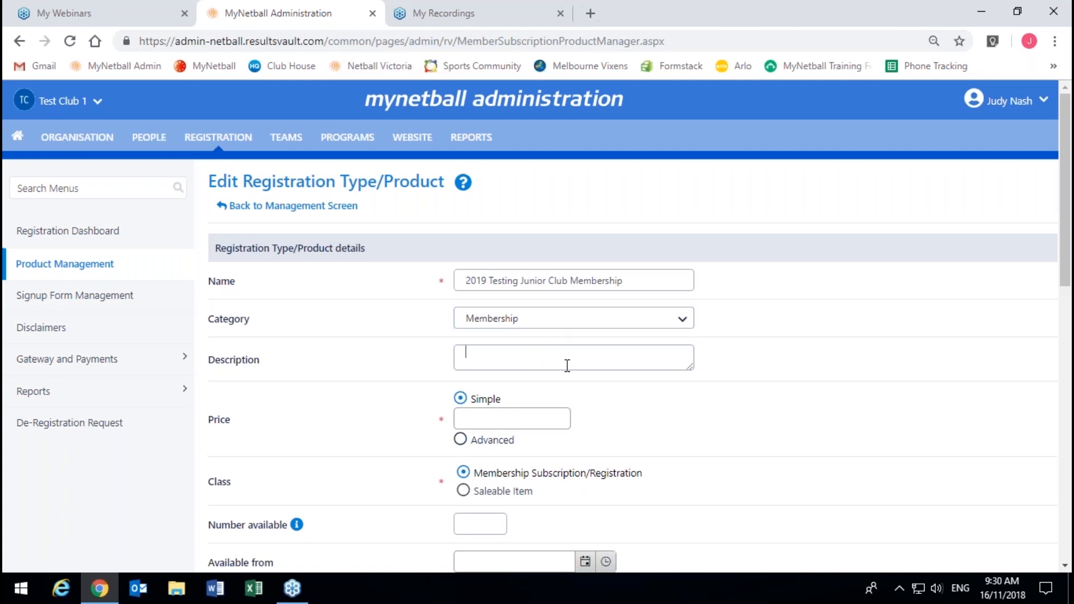
Step: Enter the description 'born between these dates' and a simple price of 156
text(born between these dates)
scroll(418, 425, down, 1)
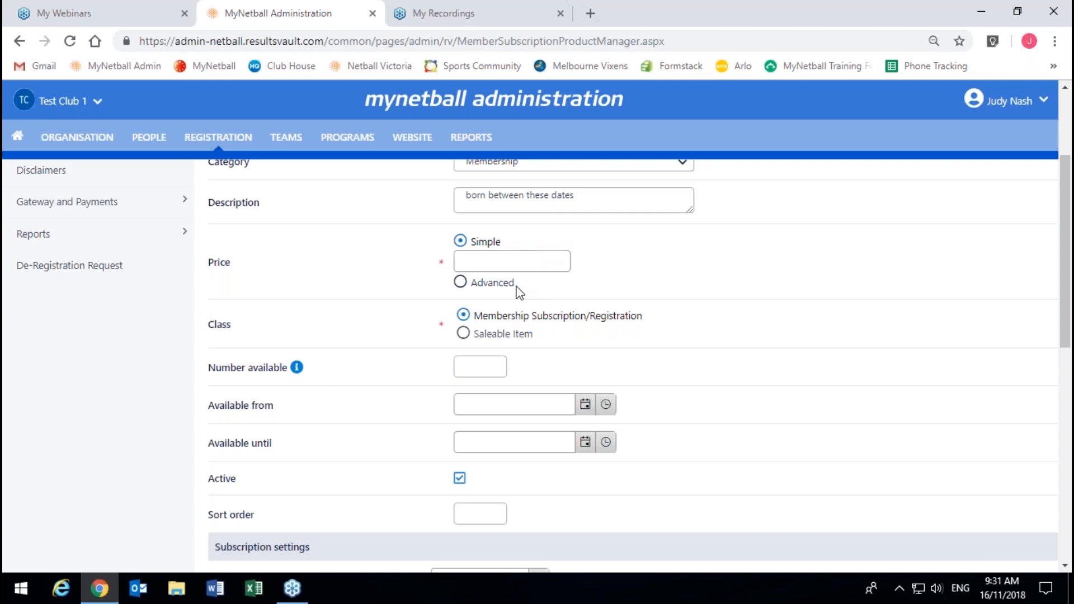
click(526, 265)
text(156)
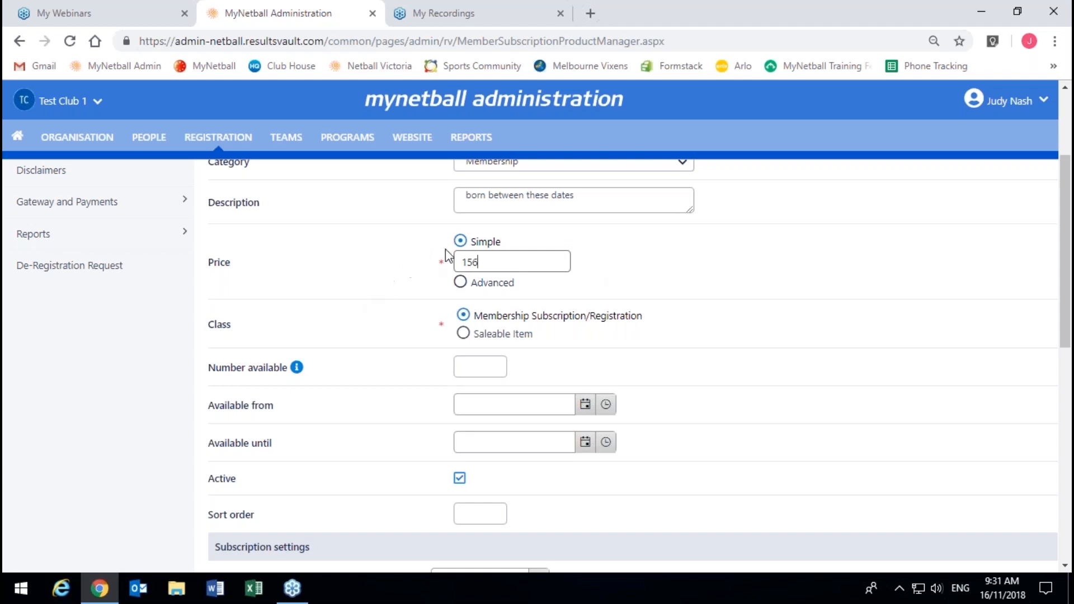
click(500, 284)
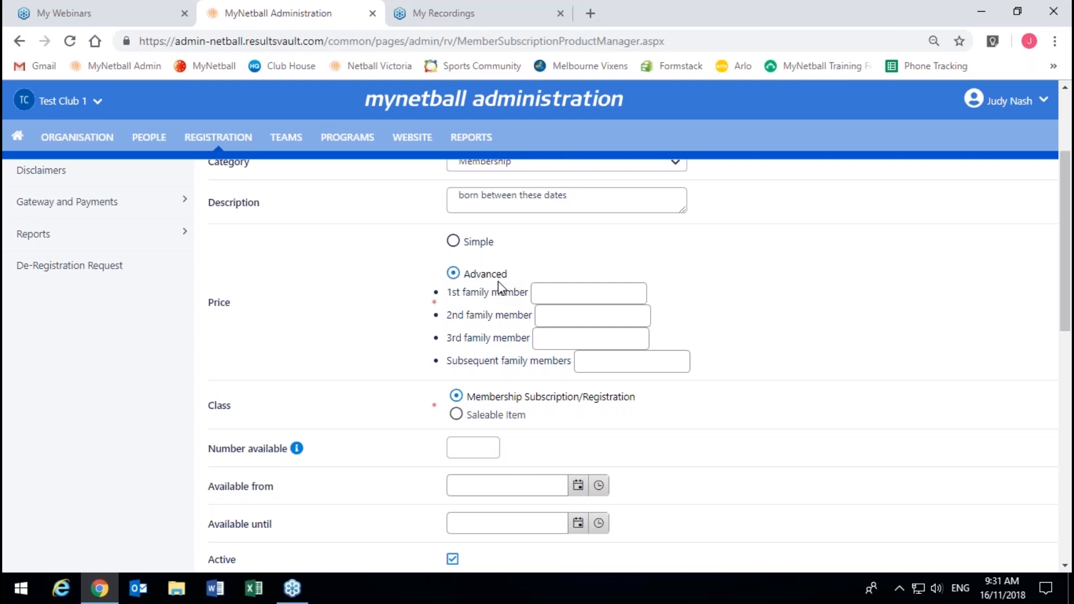
click(453, 241)
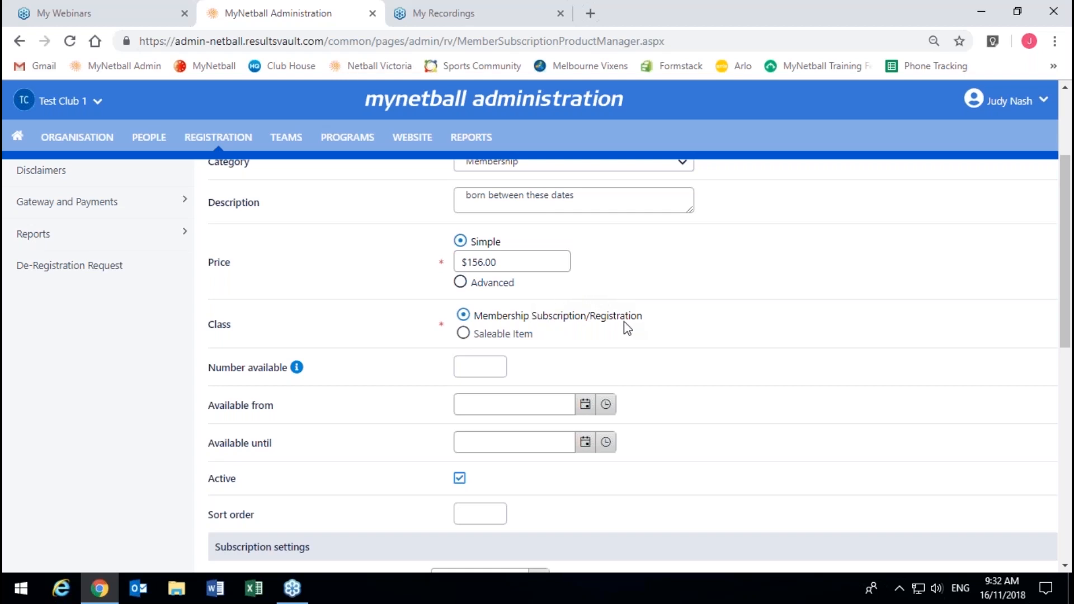
Step: Set the product's class to Membership Subscription/Registration rather than Saleable Item
click(485, 332)
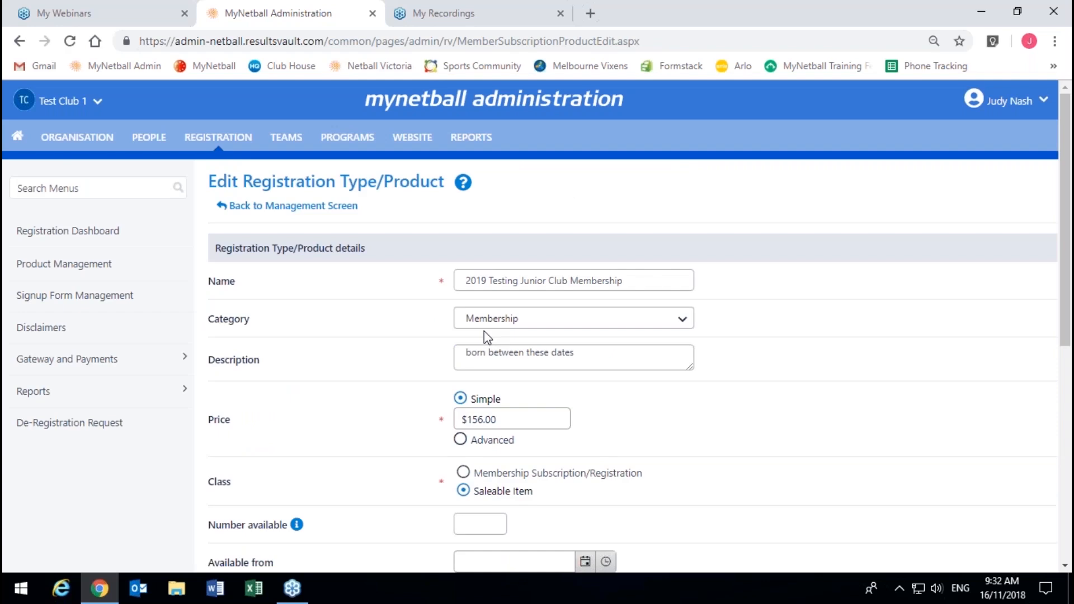
scroll(484, 330, down, 4)
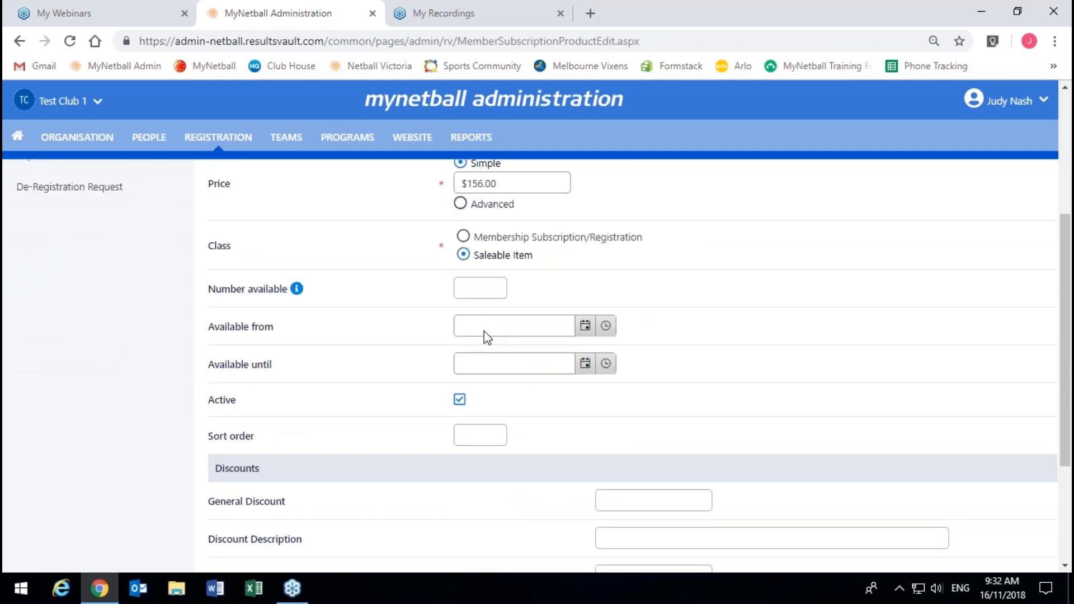
scroll(485, 332, down, 3)
scroll(508, 280, up, 7)
scroll(536, 376, down, 2)
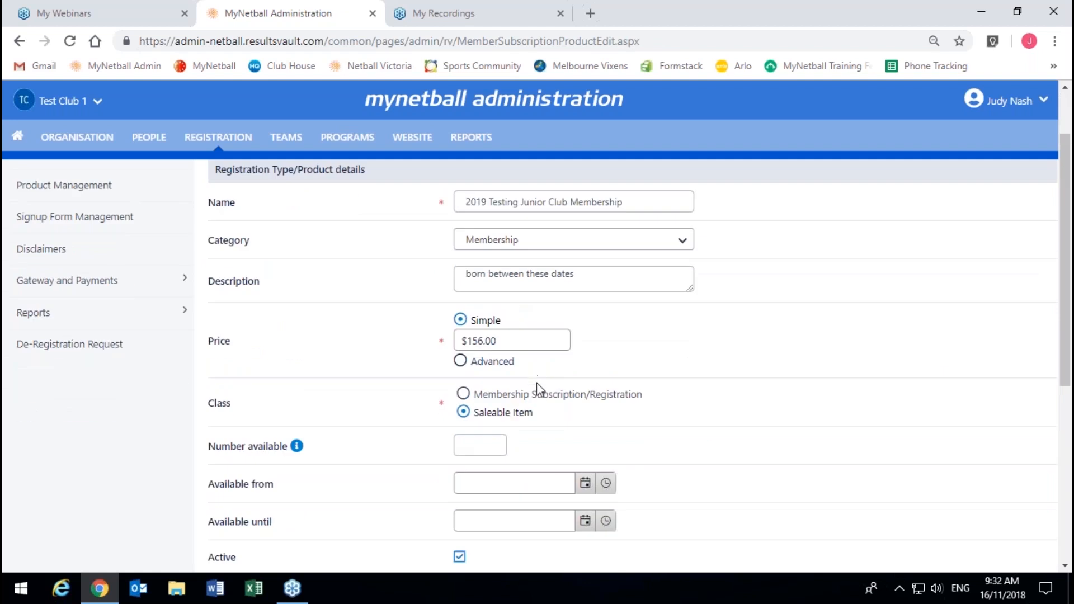
click(538, 394)
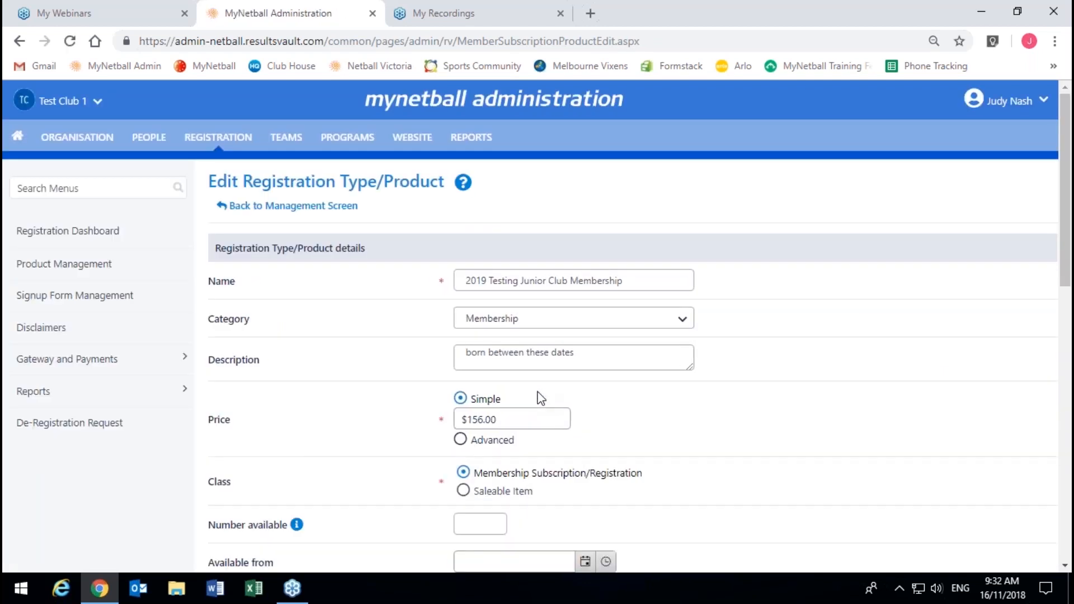
scroll(602, 481, down, 1)
scroll(603, 481, down, 1)
scroll(587, 389, down, 1)
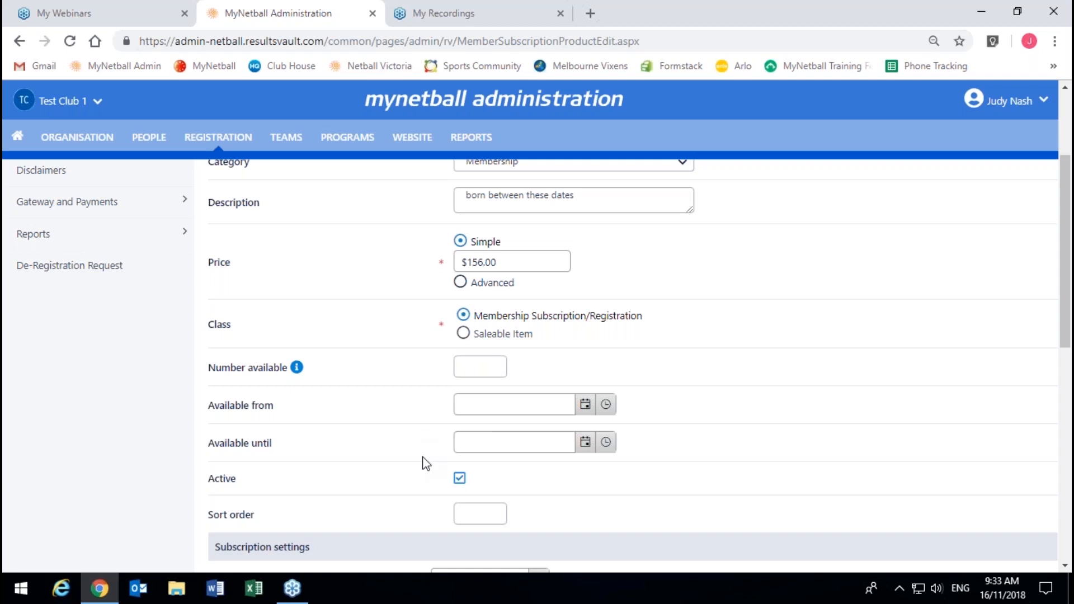
click(540, 397)
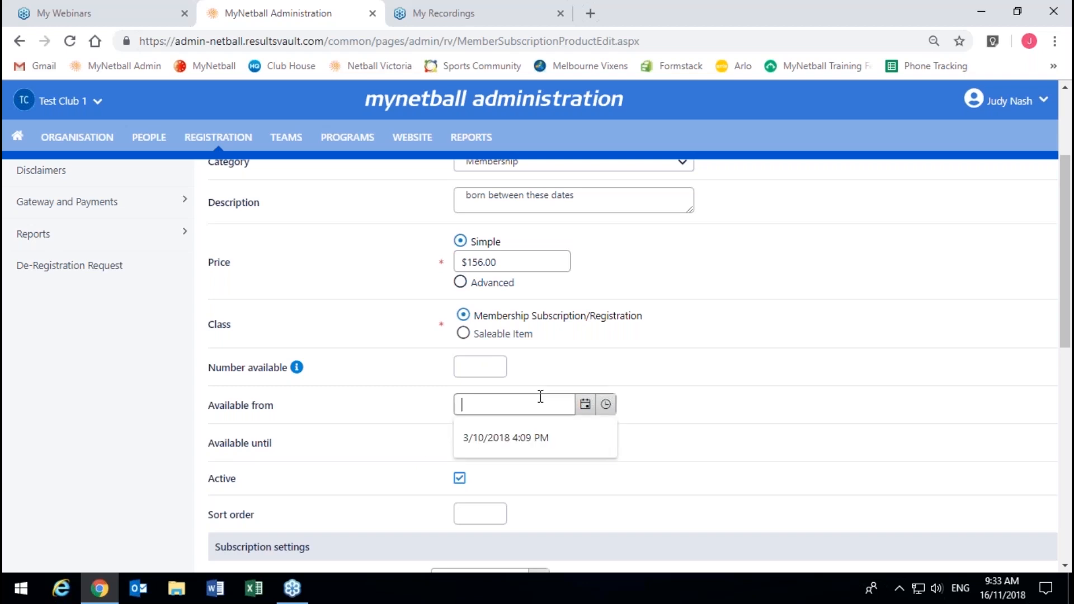
click(373, 454)
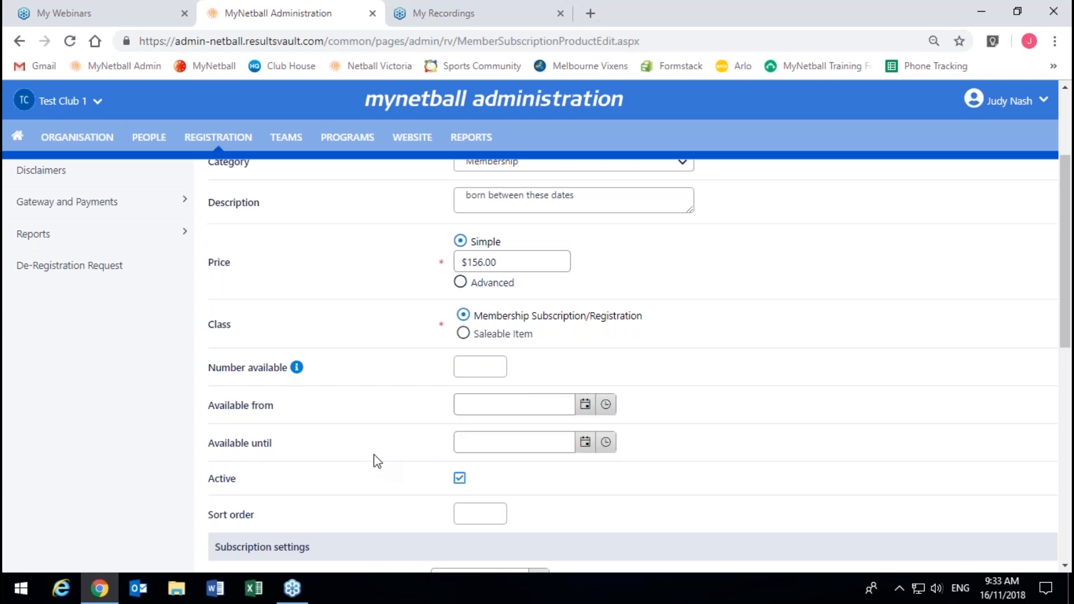
click(549, 442)
click(388, 426)
Step: Set the subscription start date to 1 January 2019
scroll(474, 437, down, 1)
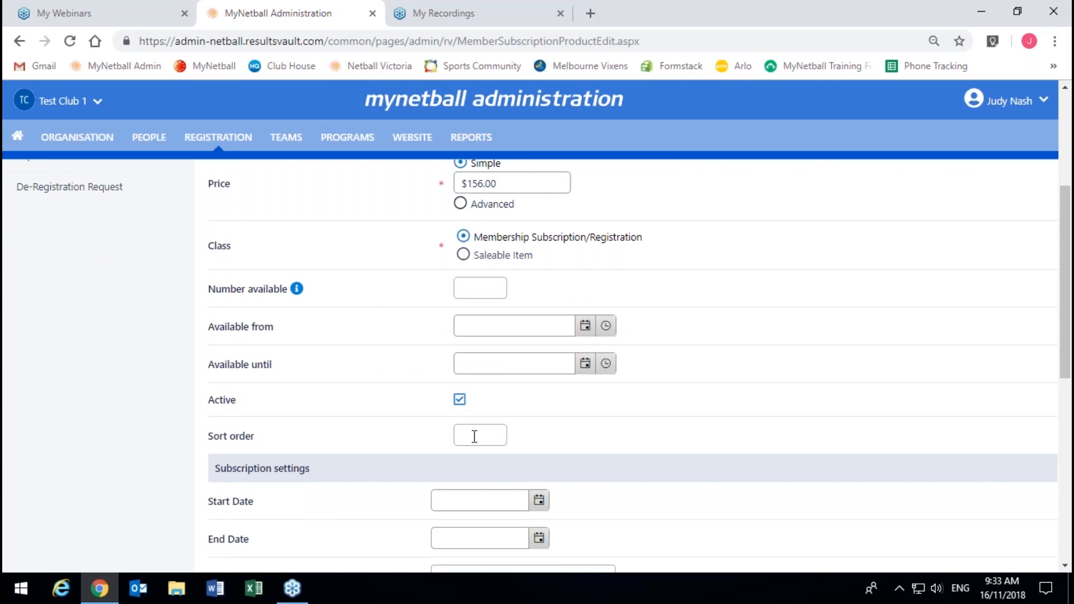
scroll(377, 402, down, 1)
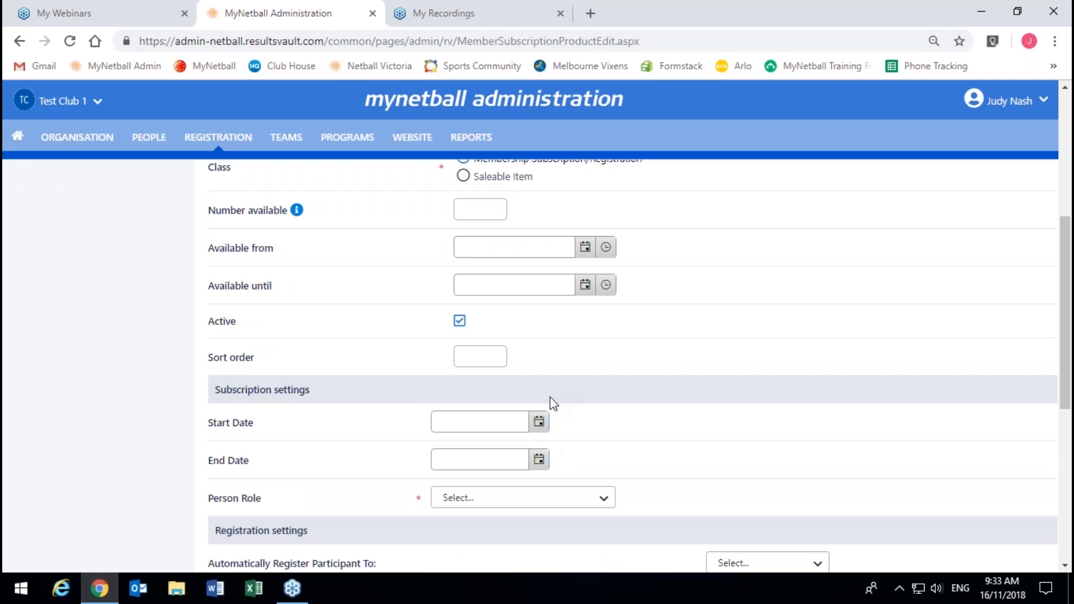
click(540, 427)
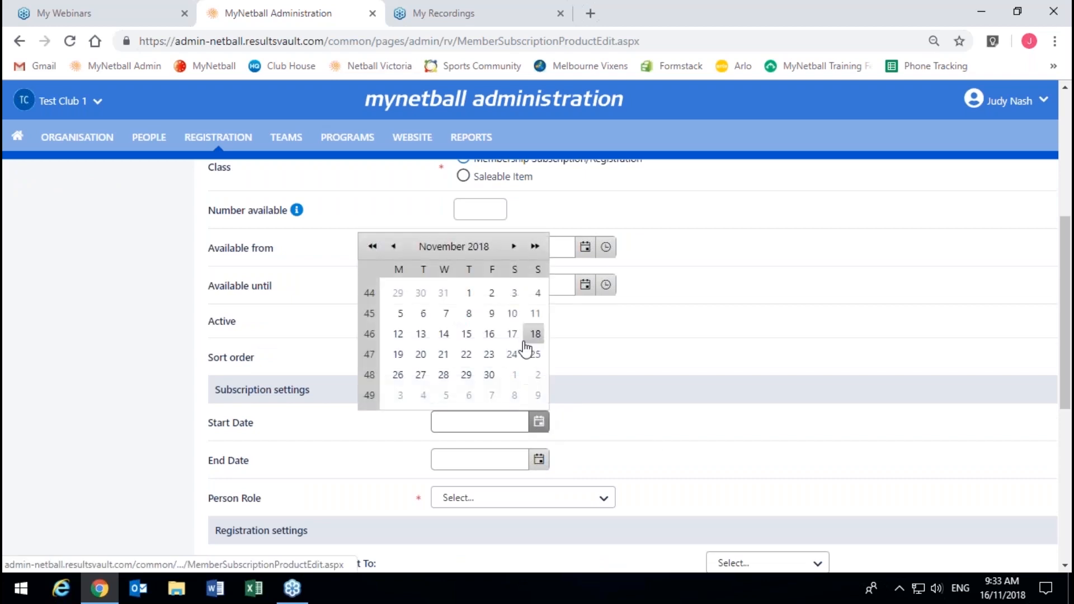
click(511, 247)
click(509, 248)
click(427, 293)
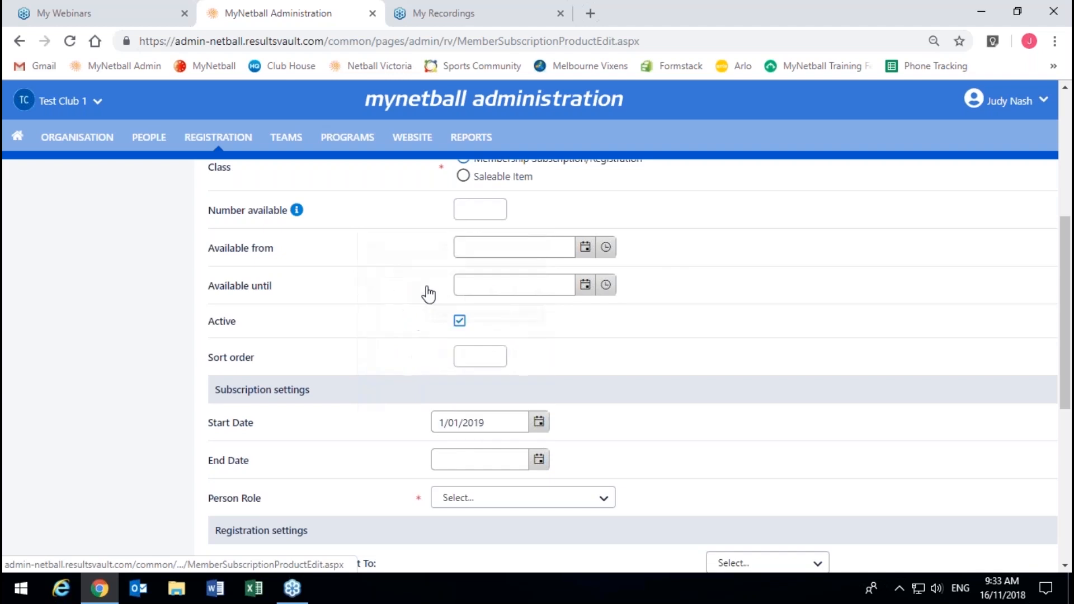
Step: Set the subscription end date to 31 December 2019
click(540, 460)
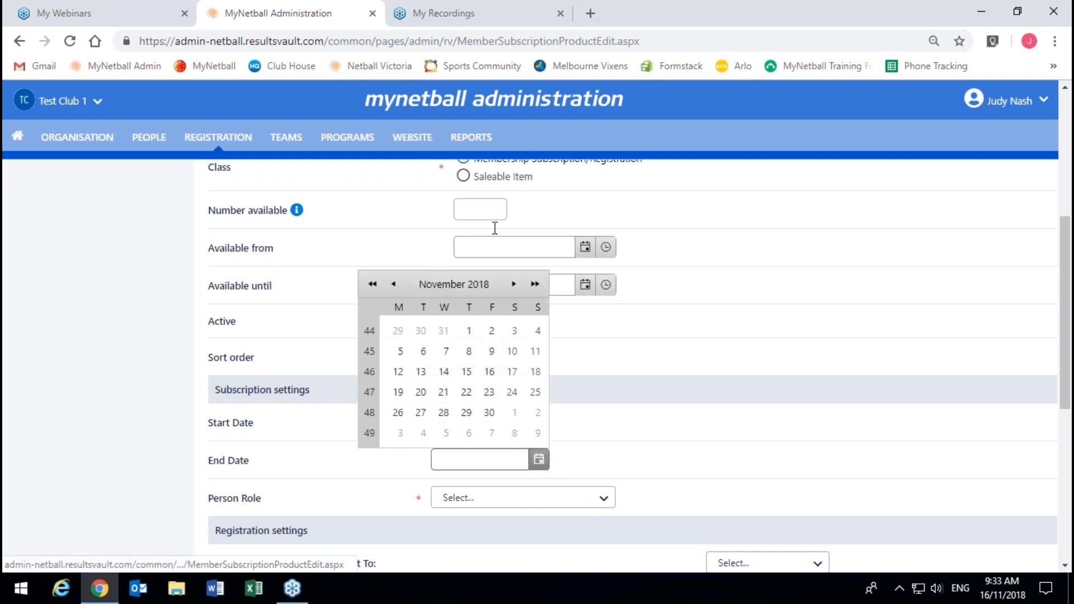
click(512, 283)
click(512, 284)
click(513, 284)
click(513, 284)
click(513, 283)
click(513, 284)
click(513, 284)
click(513, 283)
click(513, 283)
click(513, 283)
click(513, 283)
click(513, 284)
click(512, 284)
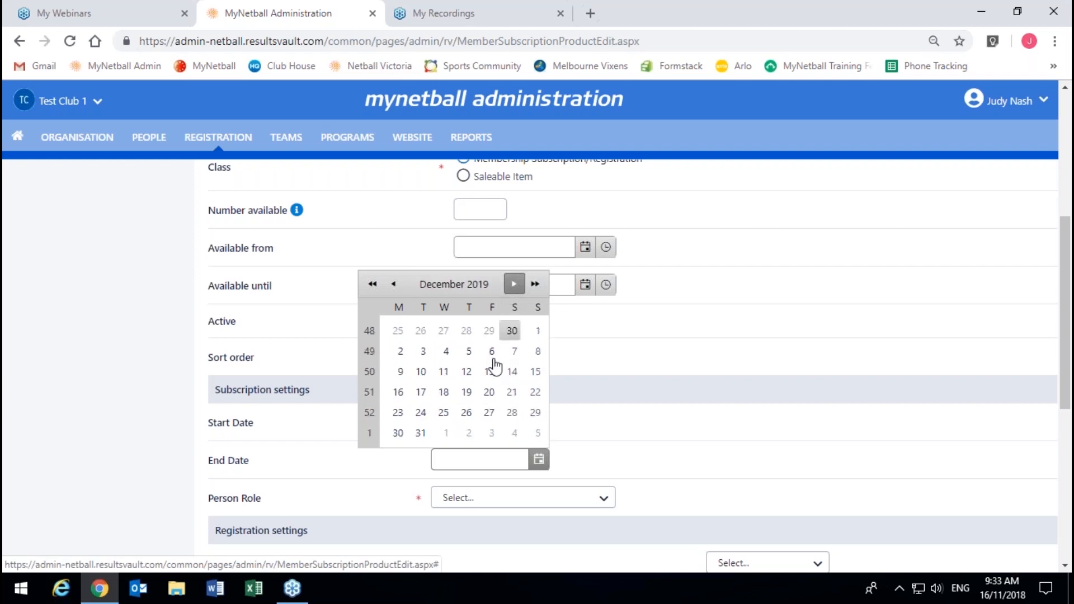
click(411, 442)
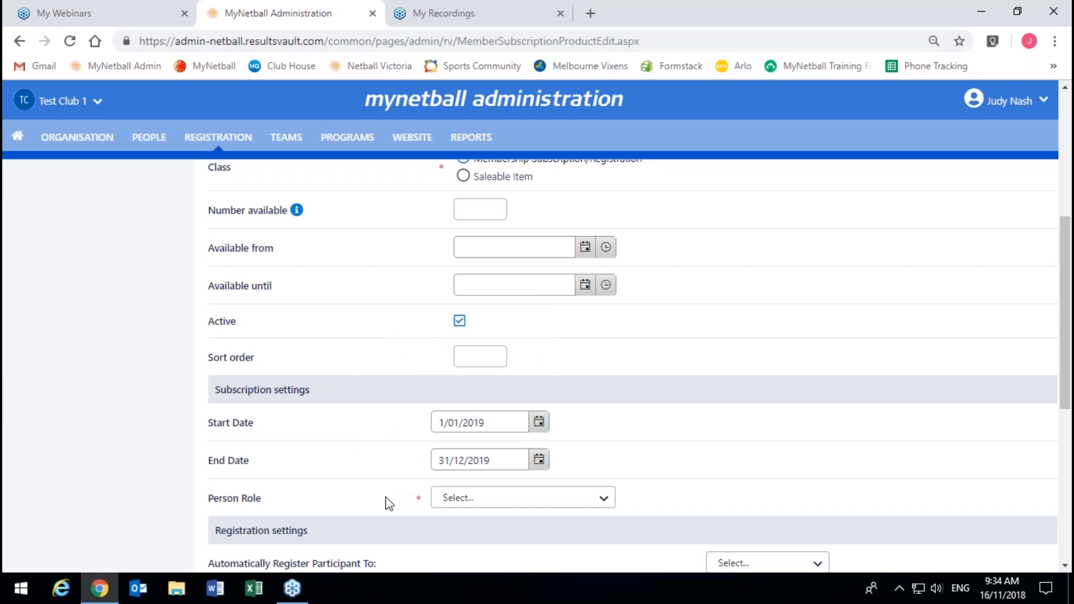
click(448, 505)
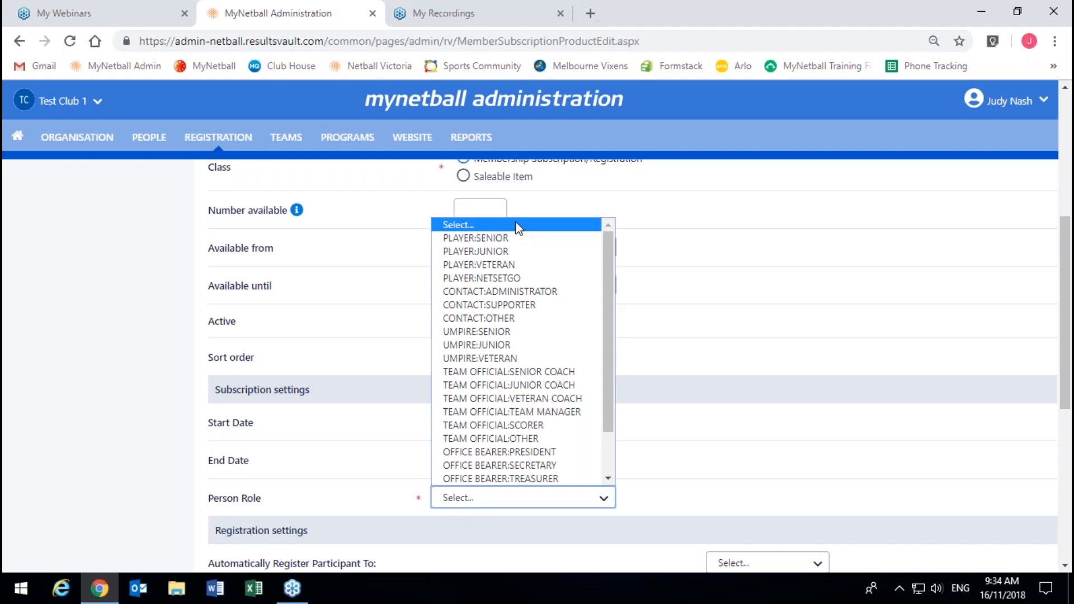
Step: Choose PLAYER:JUNIOR as the membership's person role
click(519, 253)
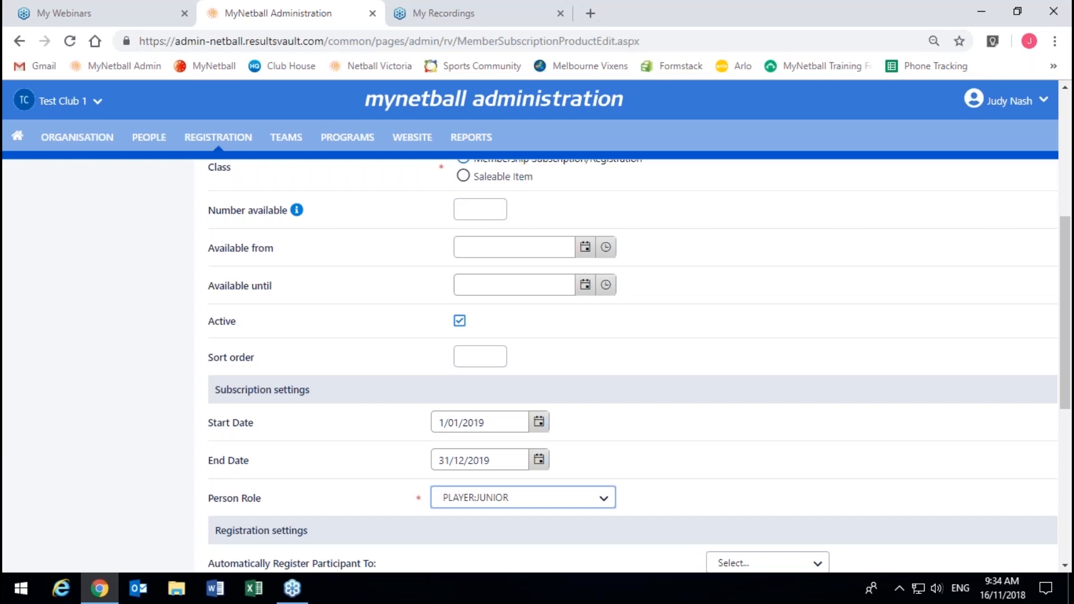
click(769, 506)
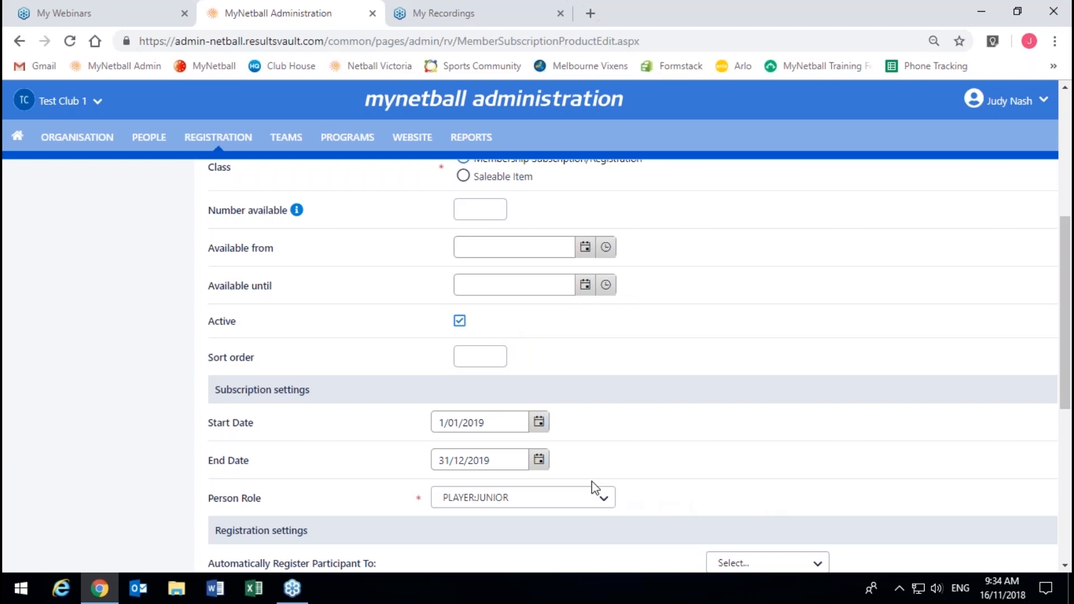
Step: Set 'Automatically Register Participant To' to Test Netball Victoria
scroll(462, 496, down, 3)
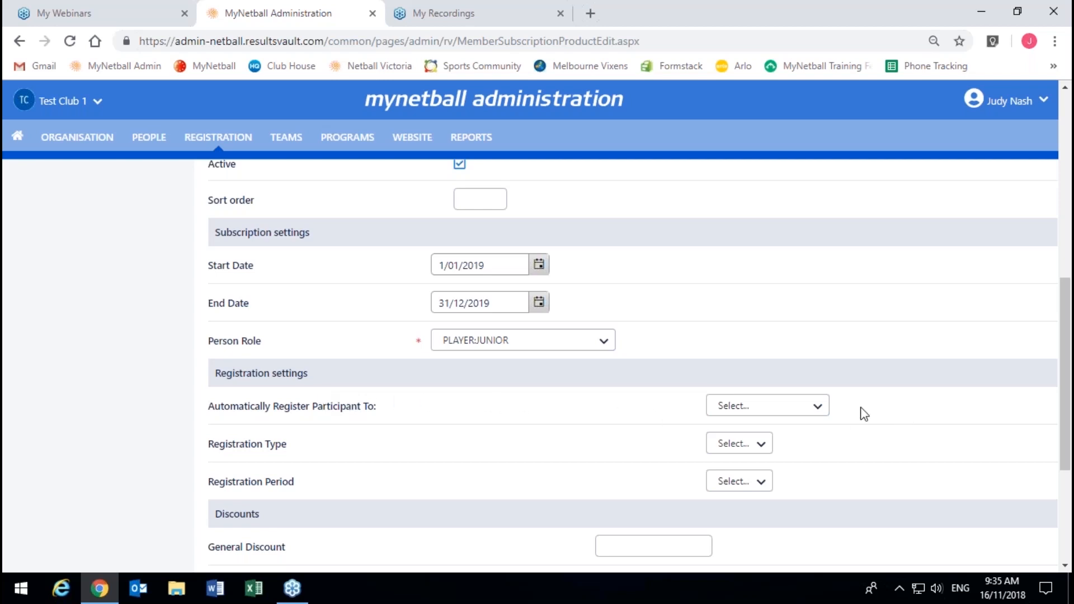
click(818, 407)
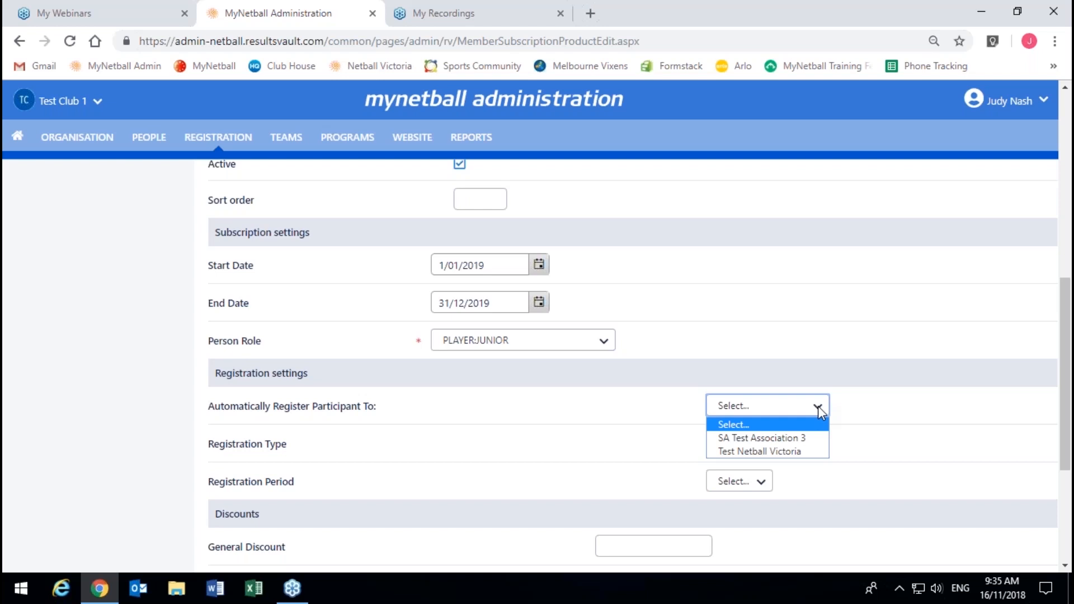
click(790, 449)
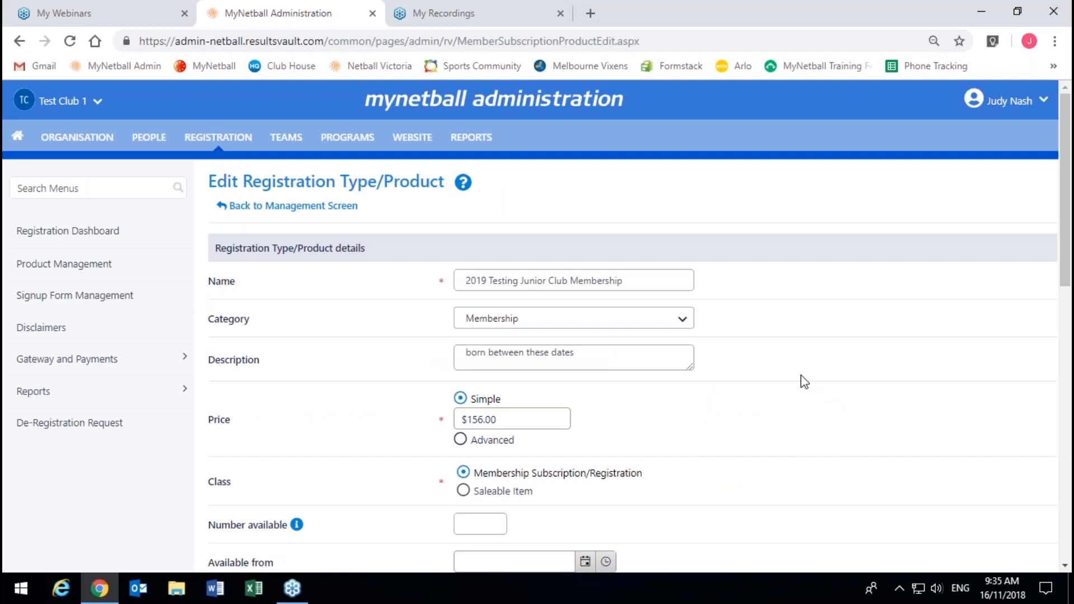
scroll(803, 380, down, 8)
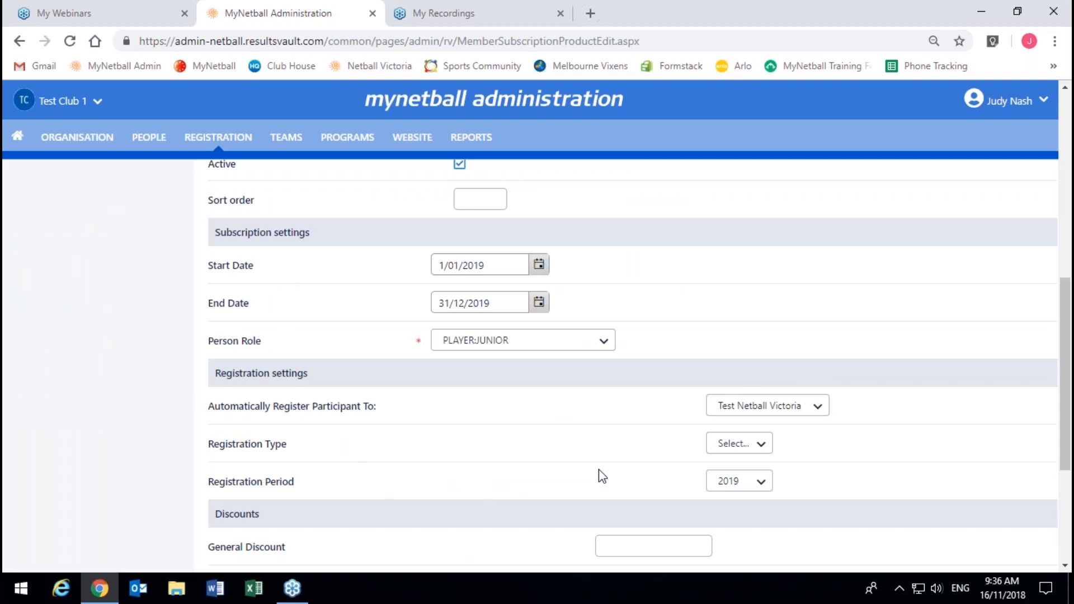
Step: Keep the registration period at 2019 and set the registration type to Junior
click(738, 489)
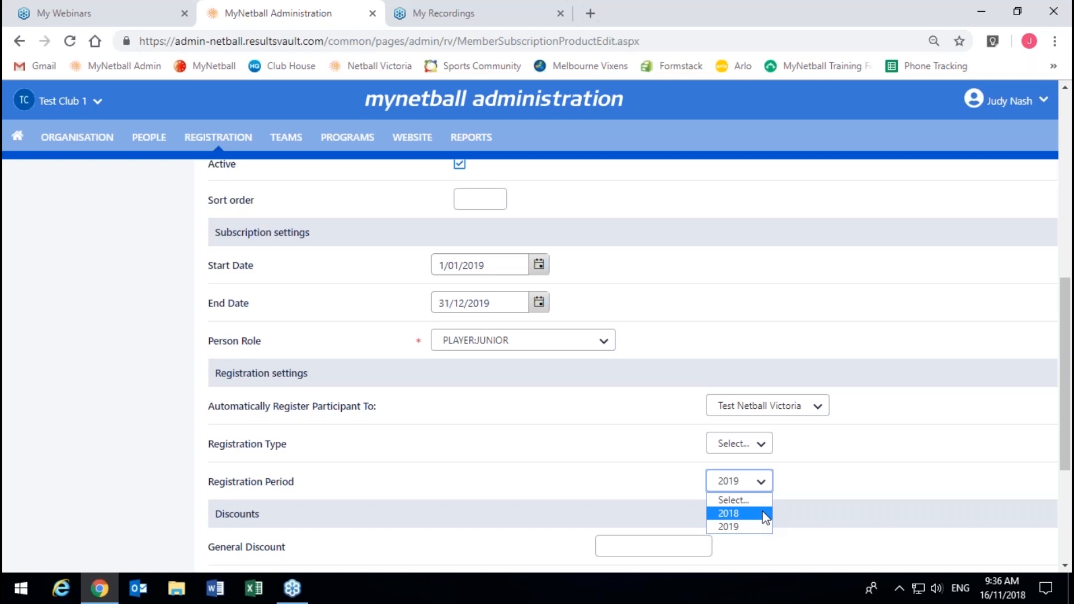
click(762, 484)
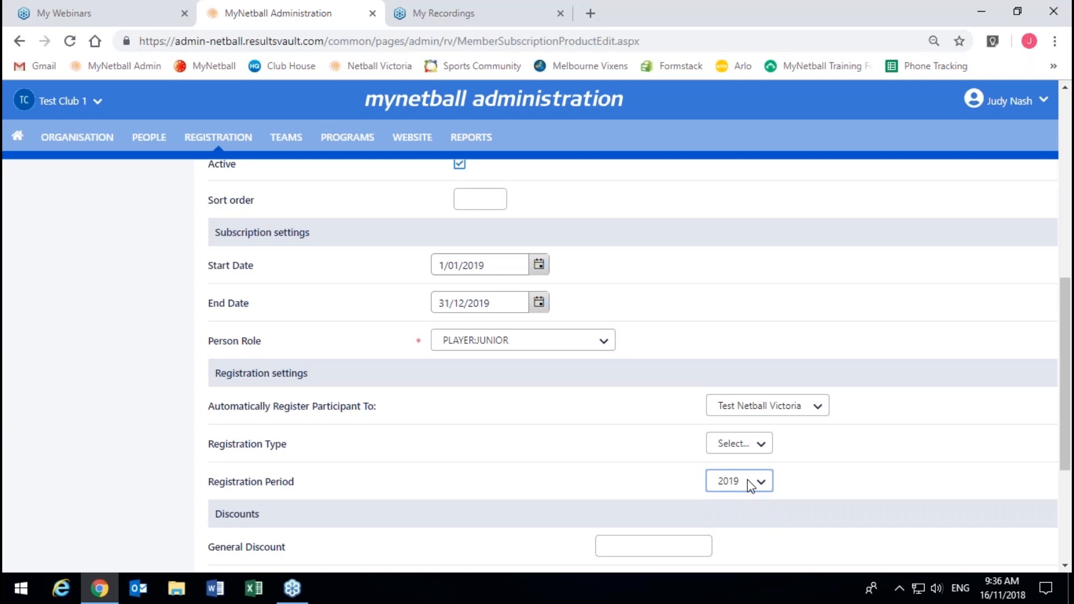
click(744, 453)
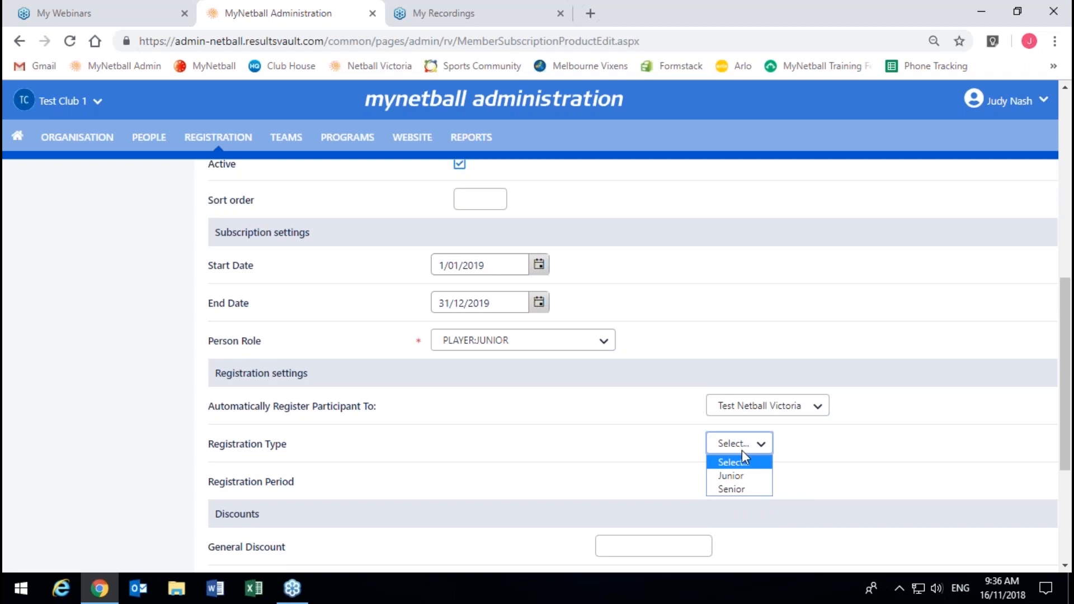
click(740, 476)
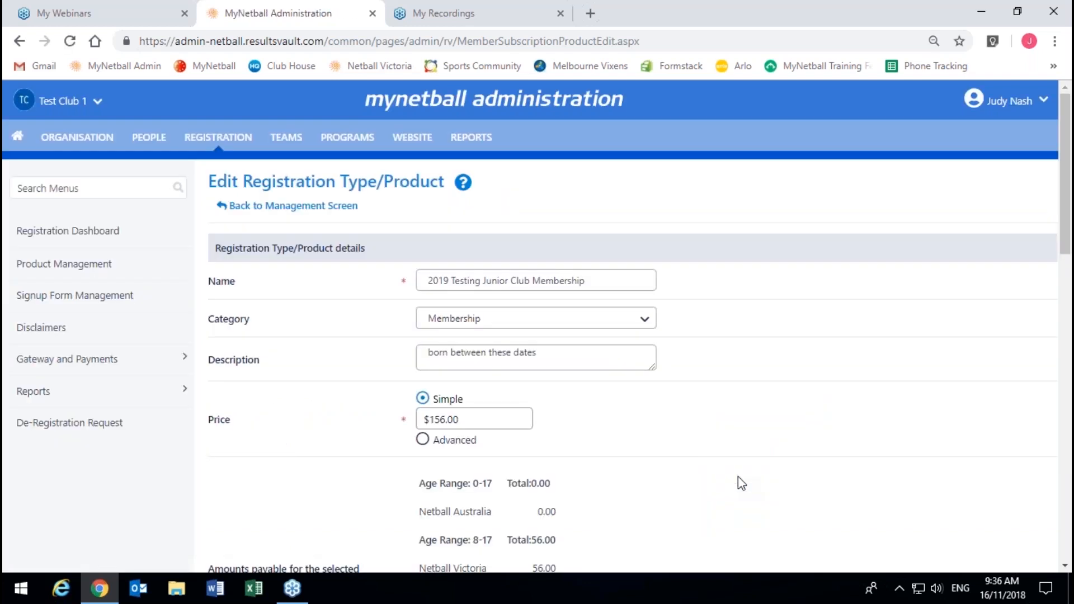
Step: Keep the simple price at $156.00 and allow discounting for participants qualifying for registration discounts
scroll(741, 482, down, 3)
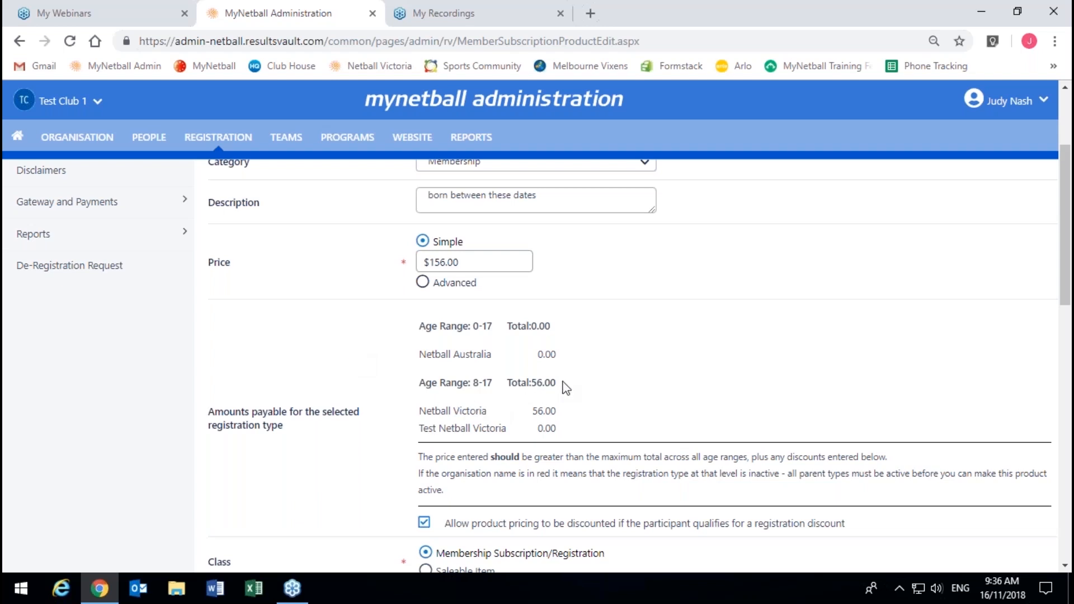
drag(558, 432, 525, 384)
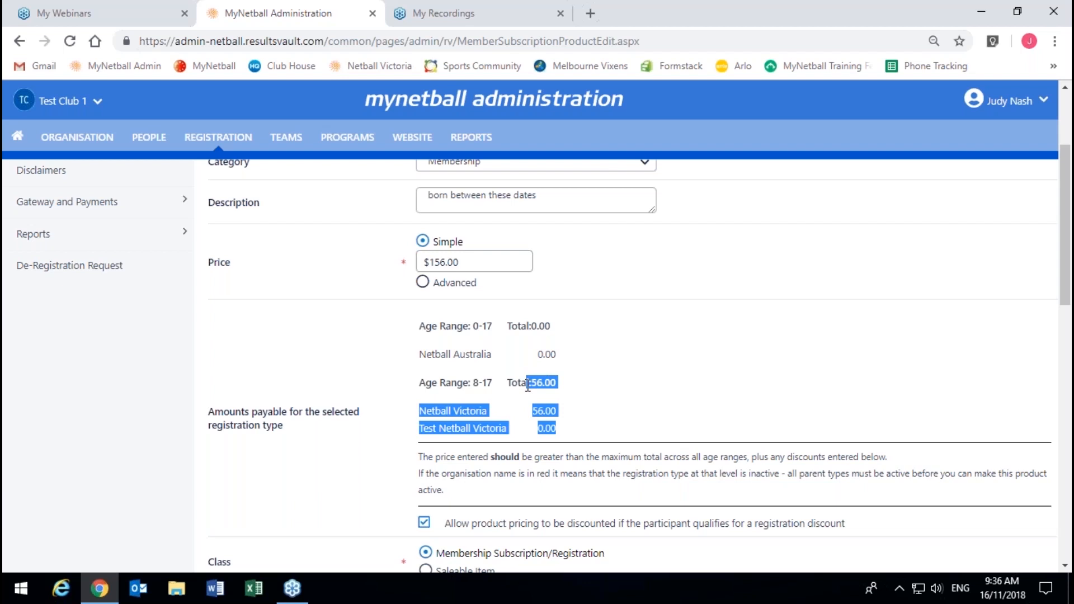
click(535, 385)
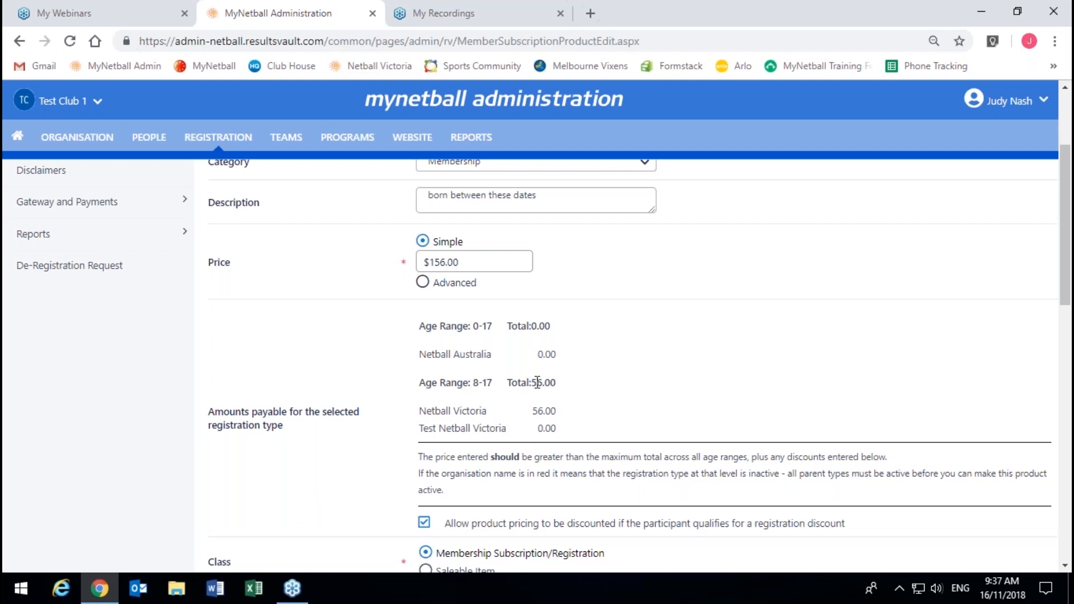
click(460, 263)
click(460, 263)
click(557, 373)
scroll(560, 371, down, 2)
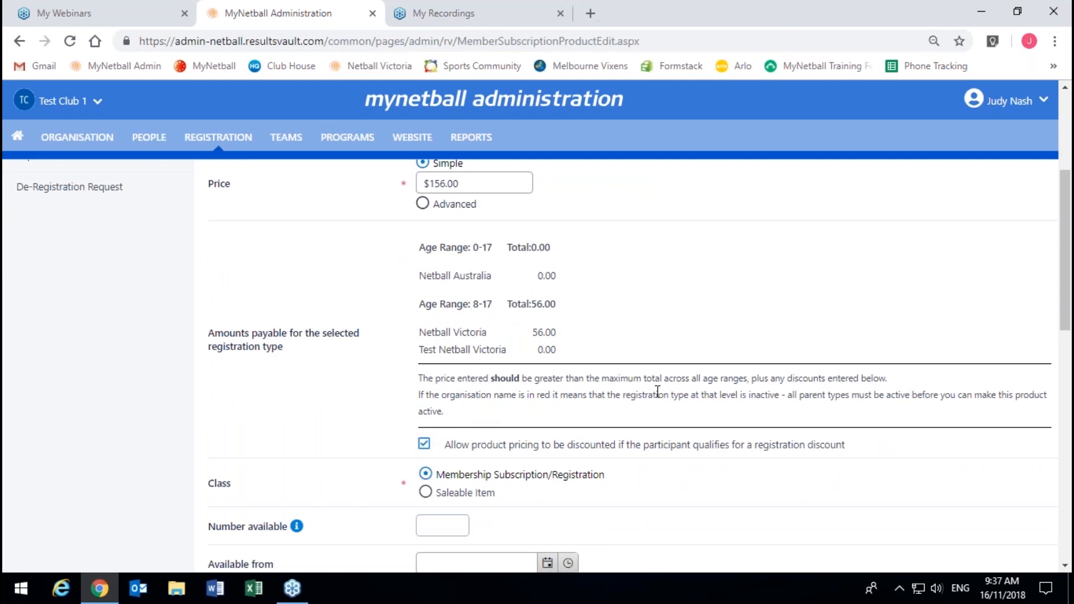
drag(847, 446, 457, 455)
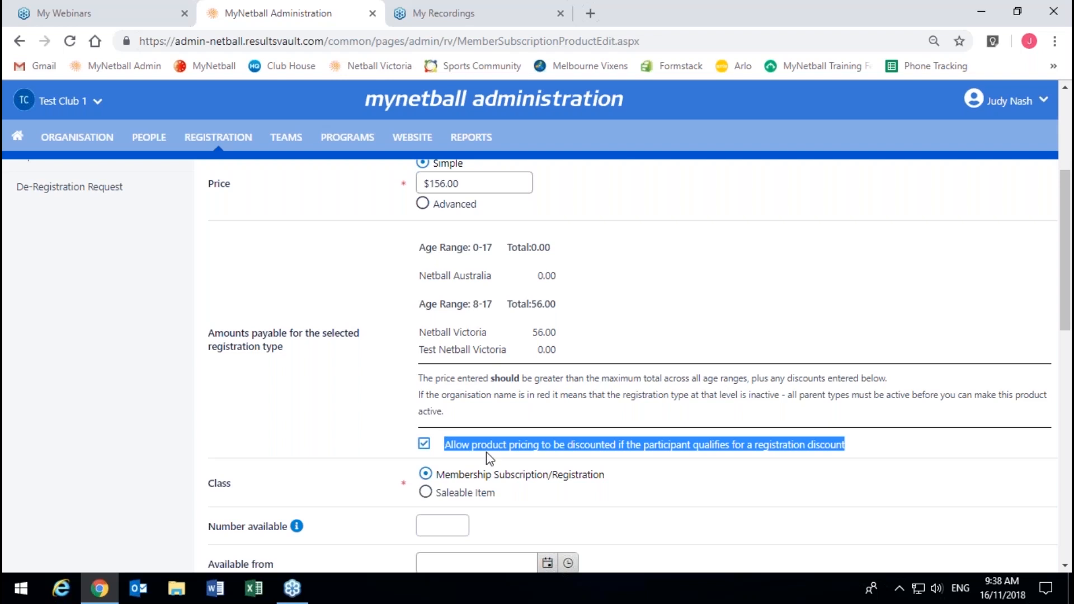
click(589, 436)
scroll(589, 436, down, 1)
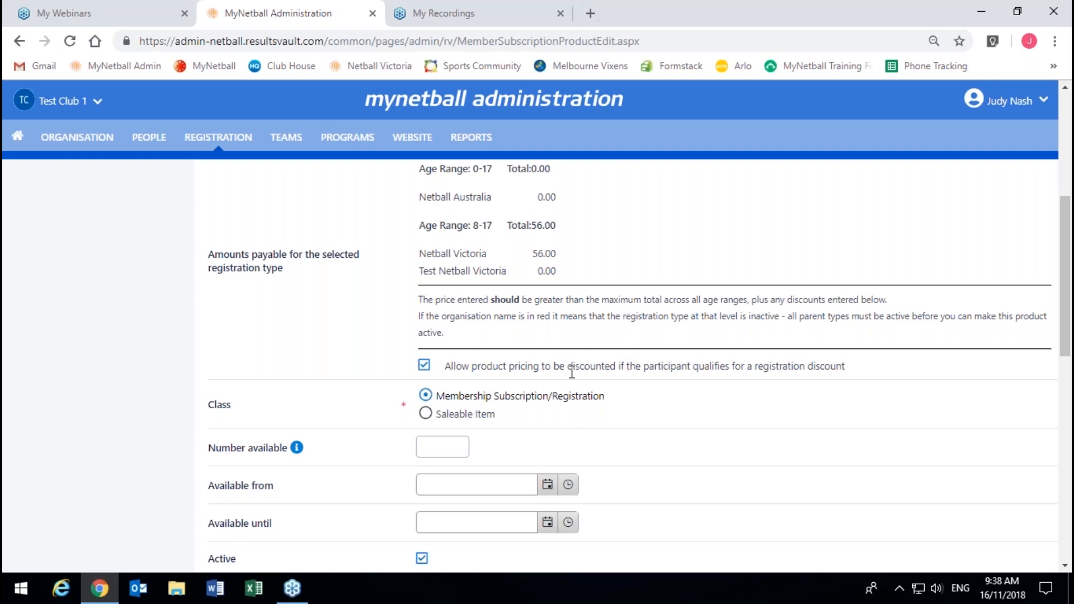
scroll(669, 369, down, 7)
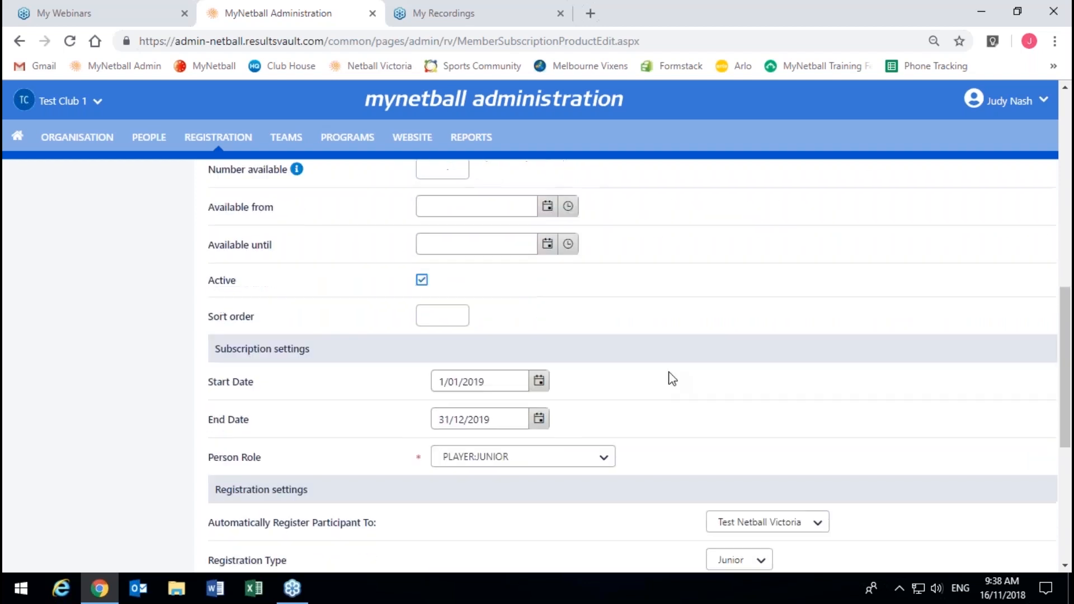
scroll(672, 380, down, 1)
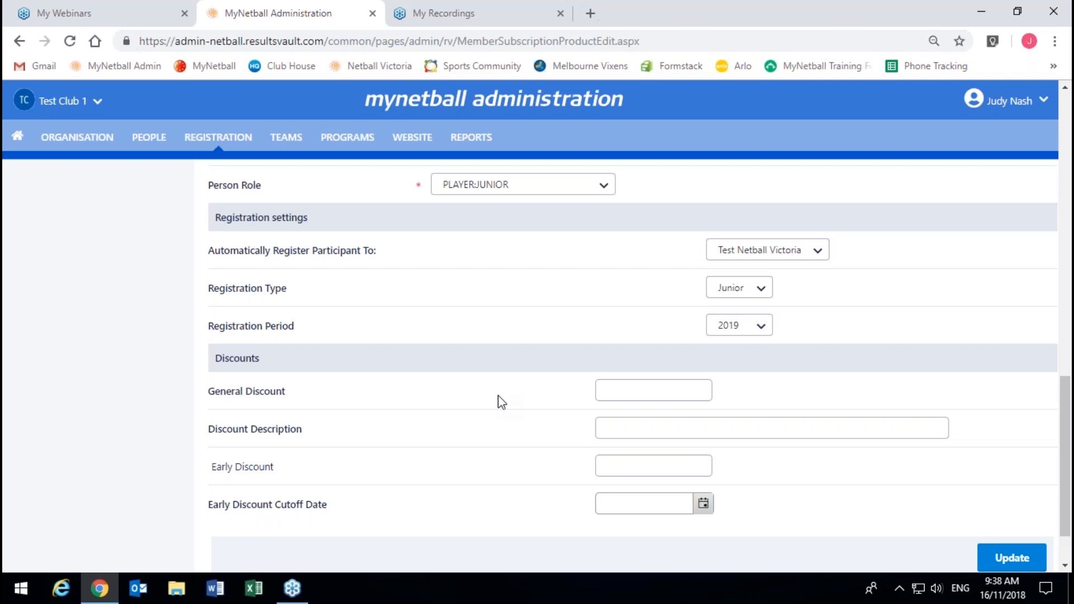
Step: Enter a 10.00 general discount, then clear it so no general discount remains
click(598, 392)
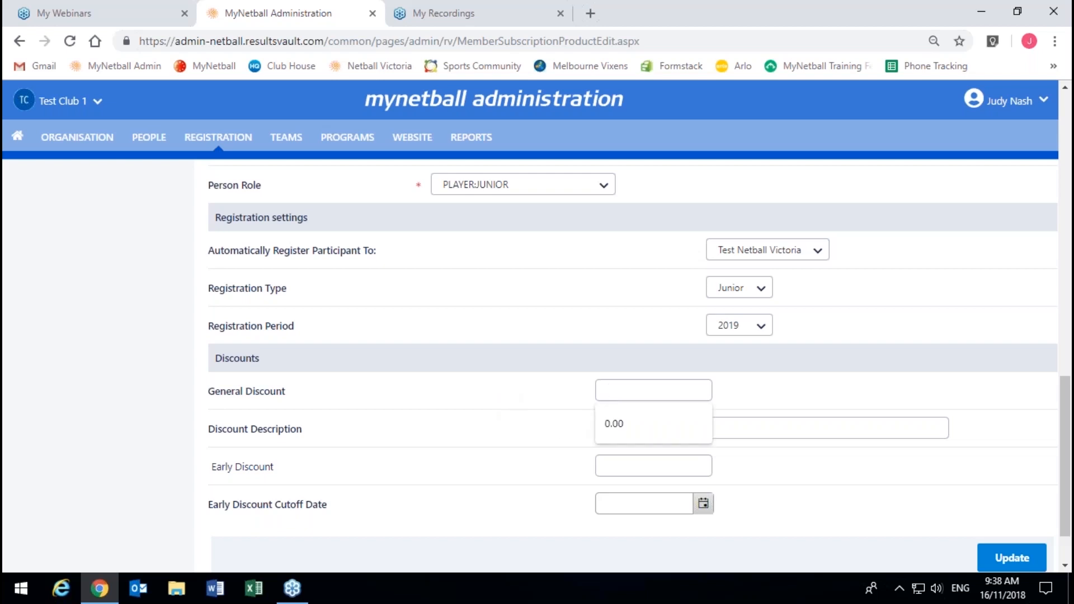
text(10.00)
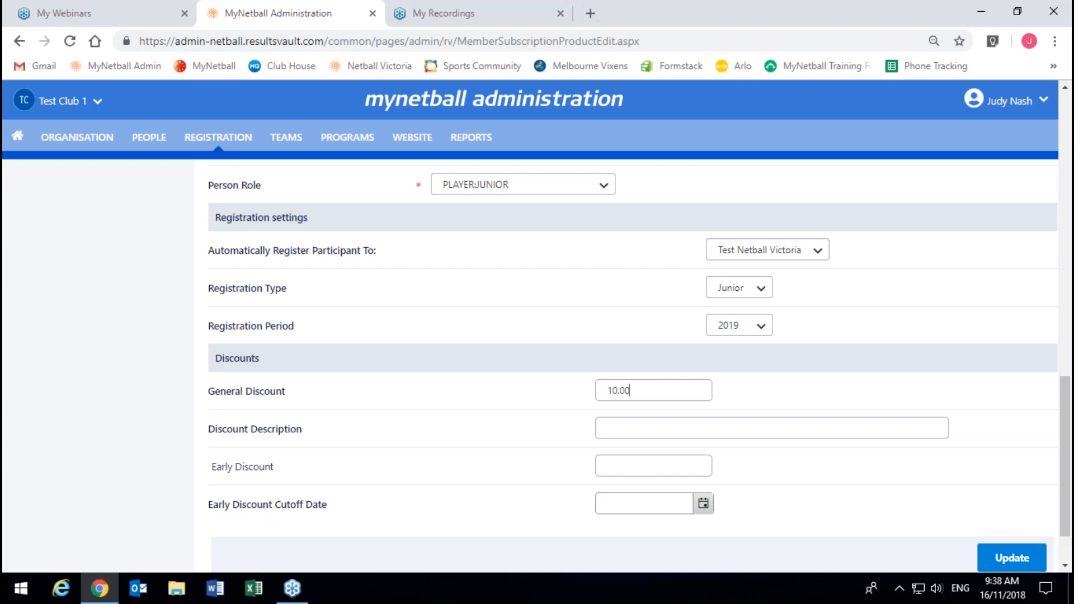
click(602, 428)
drag(641, 390, 605, 385)
key(BackSpace)
Step: Enter a 10.00 early discount with a cutoff date of 30 November 2018
click(619, 468)
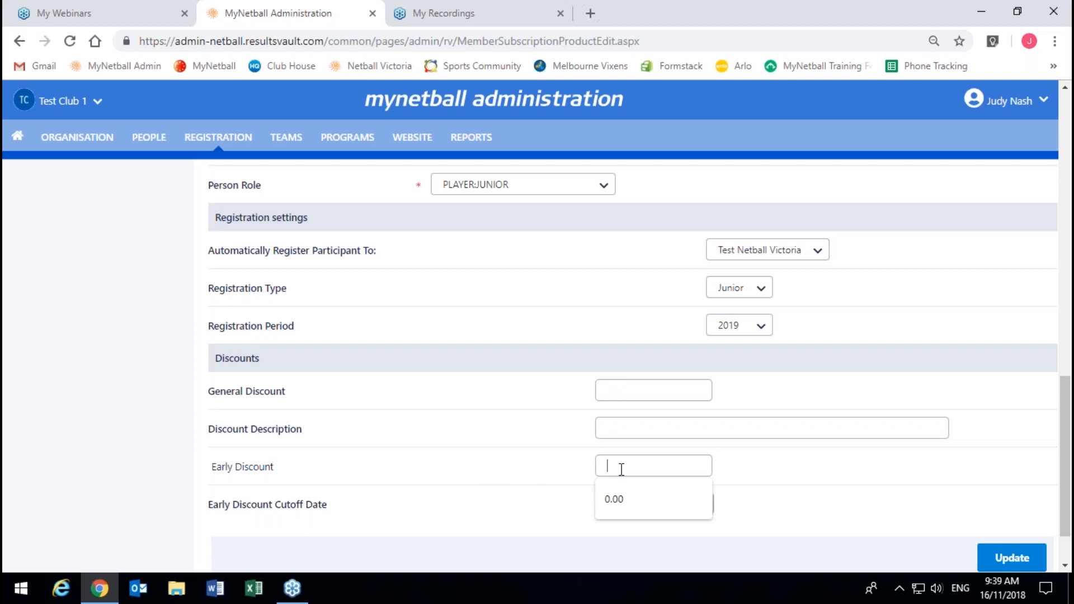
text(10.00)
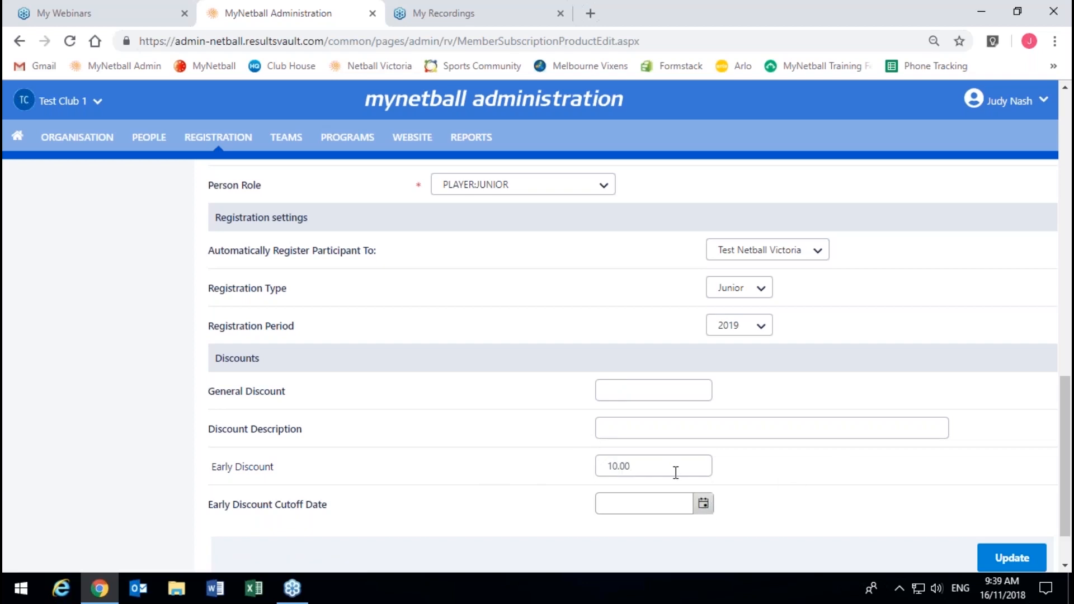
drag(636, 467, 615, 462)
click(700, 508)
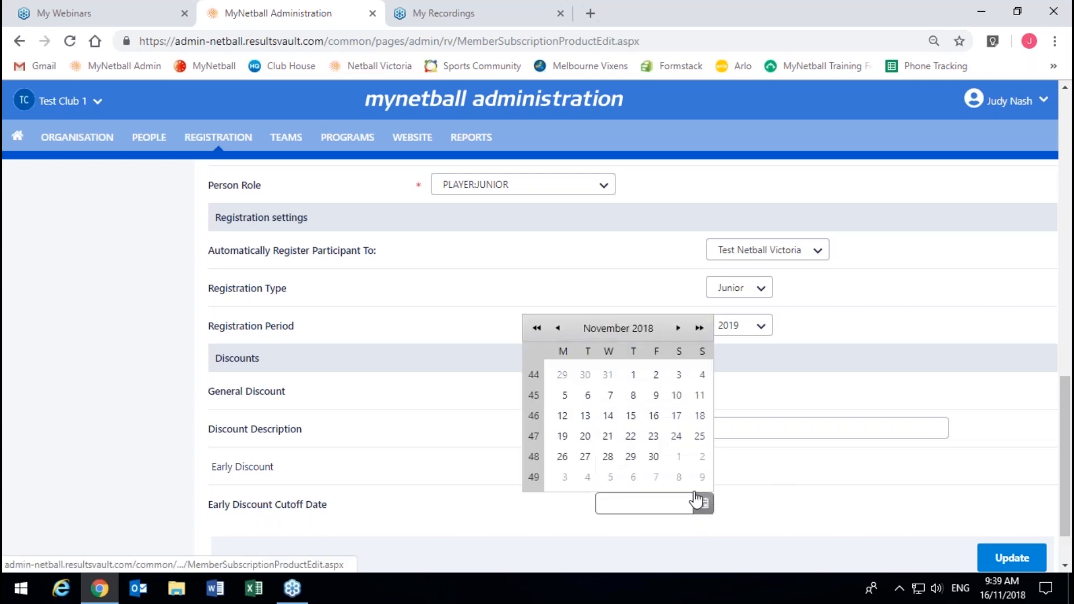
click(653, 456)
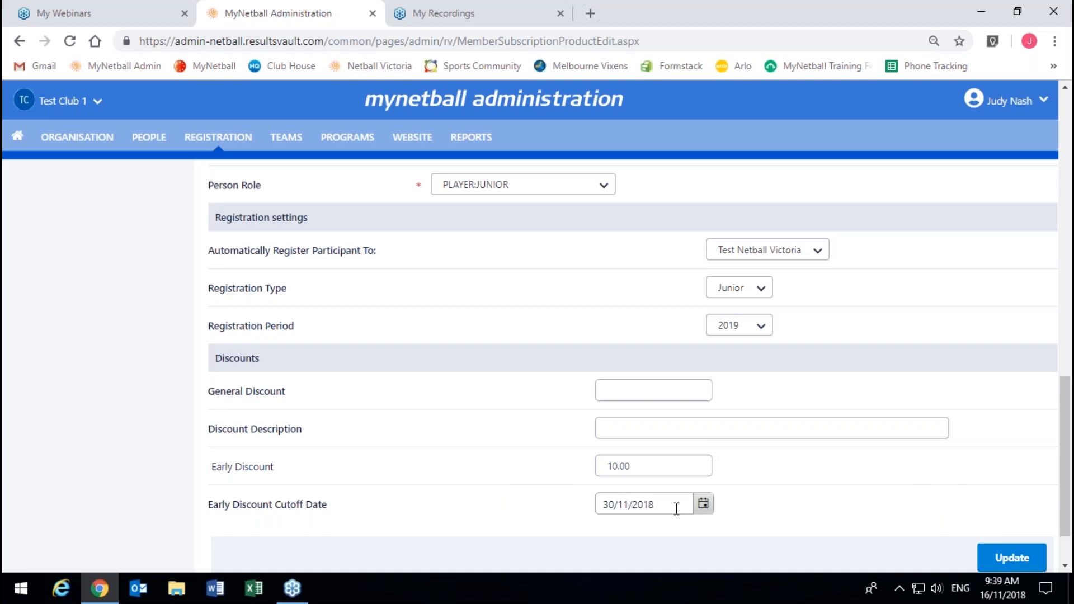
scroll(637, 447, down, 1)
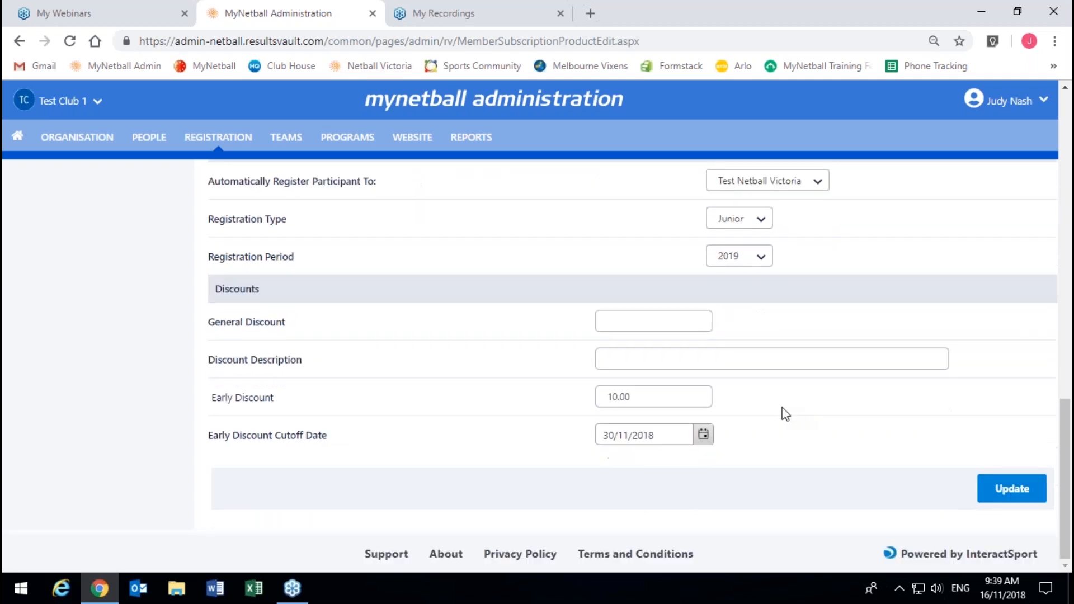
Step: Update the 2019 Testing Junior Club Membership product and confirm saving the changes
click(1005, 502)
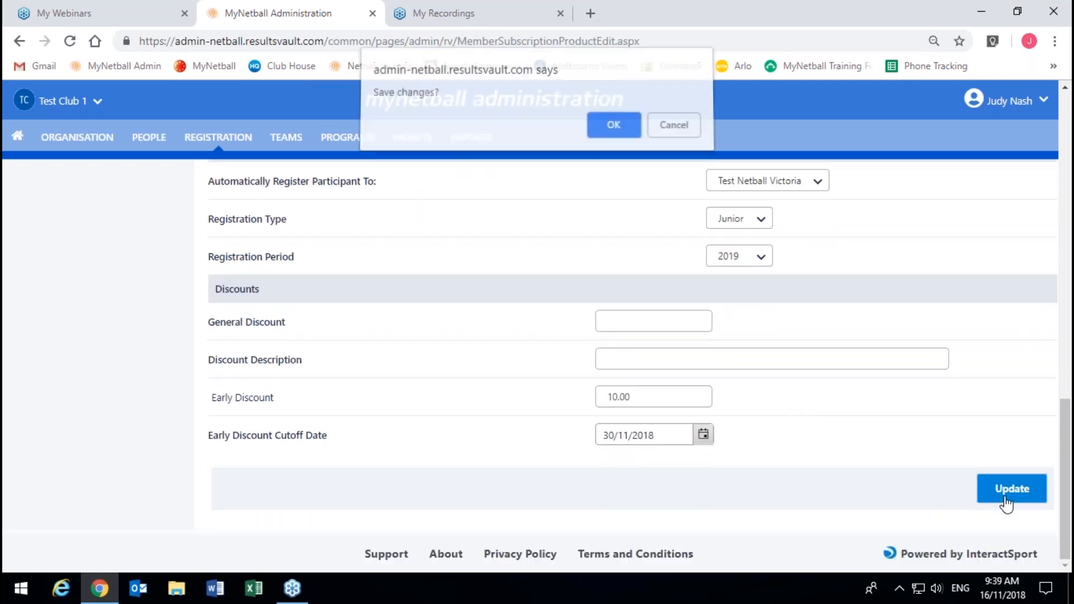
click(615, 129)
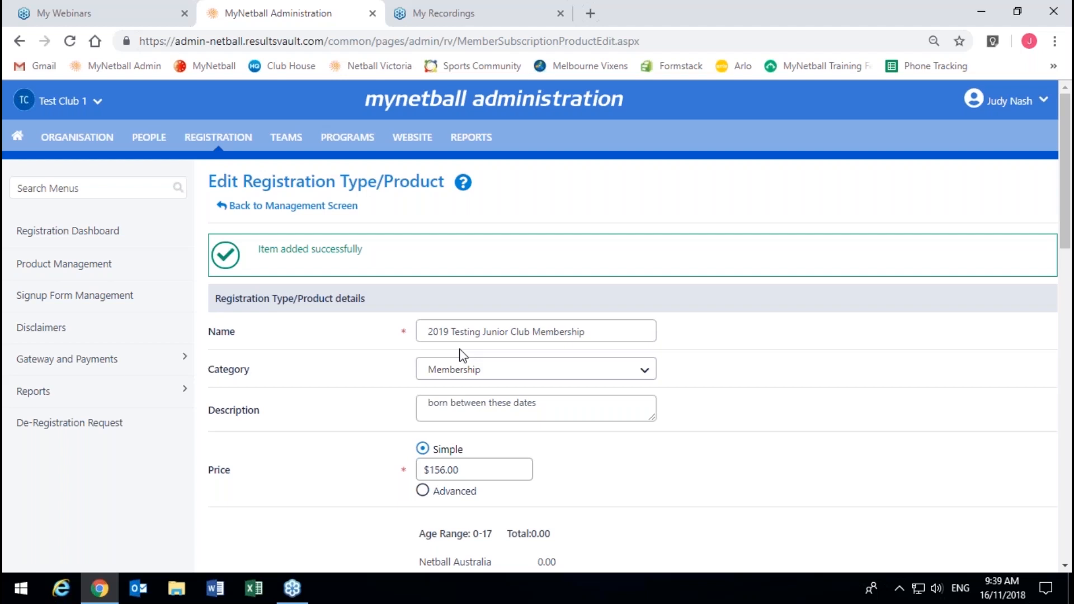
scroll(462, 355, down, 1)
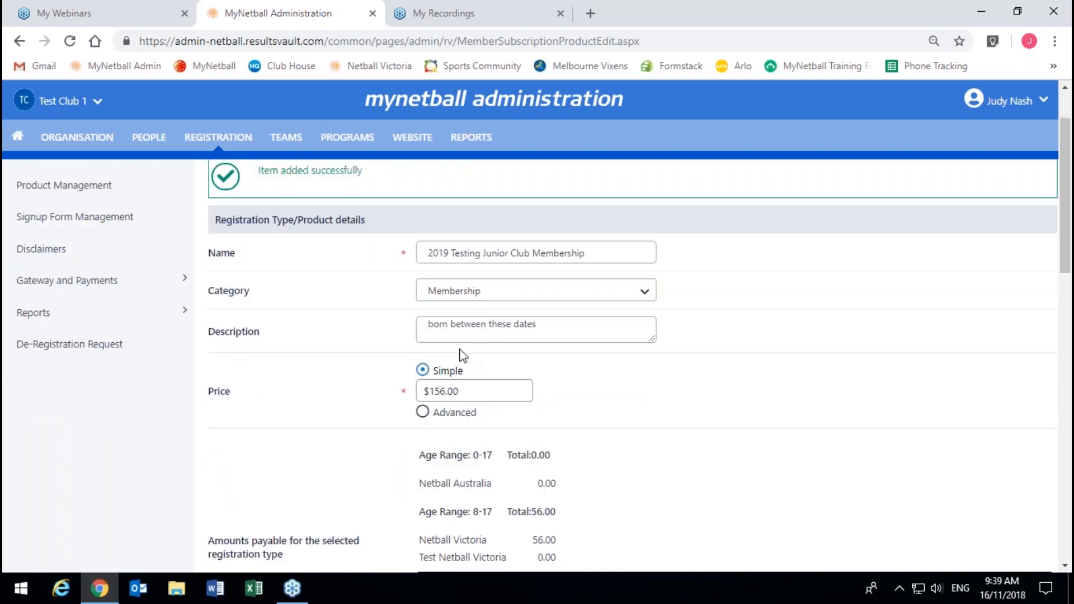
scroll(475, 355, down, 1)
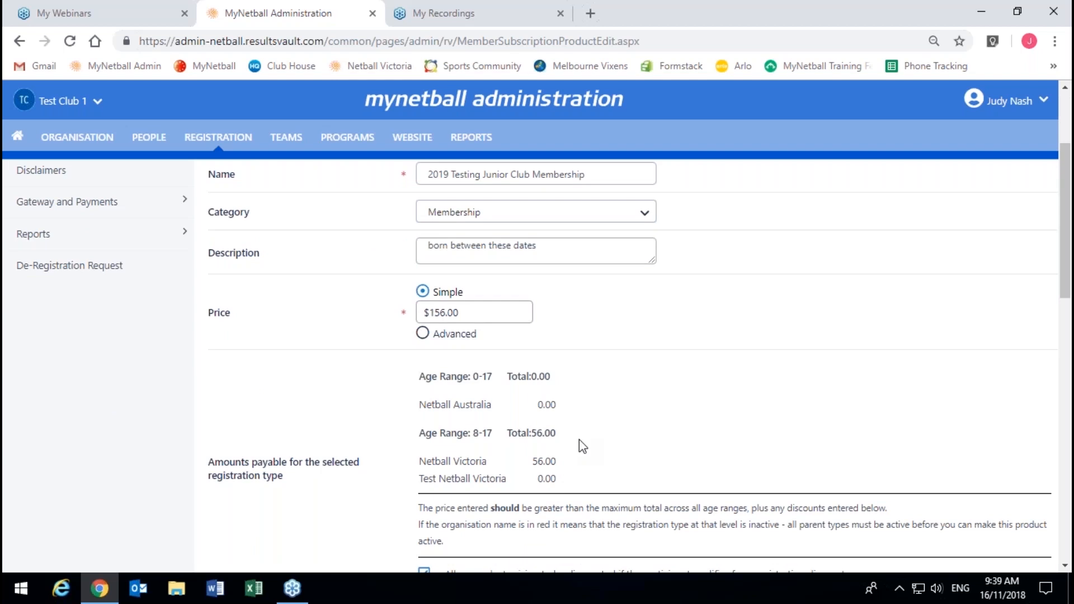
scroll(504, 447, down, 1)
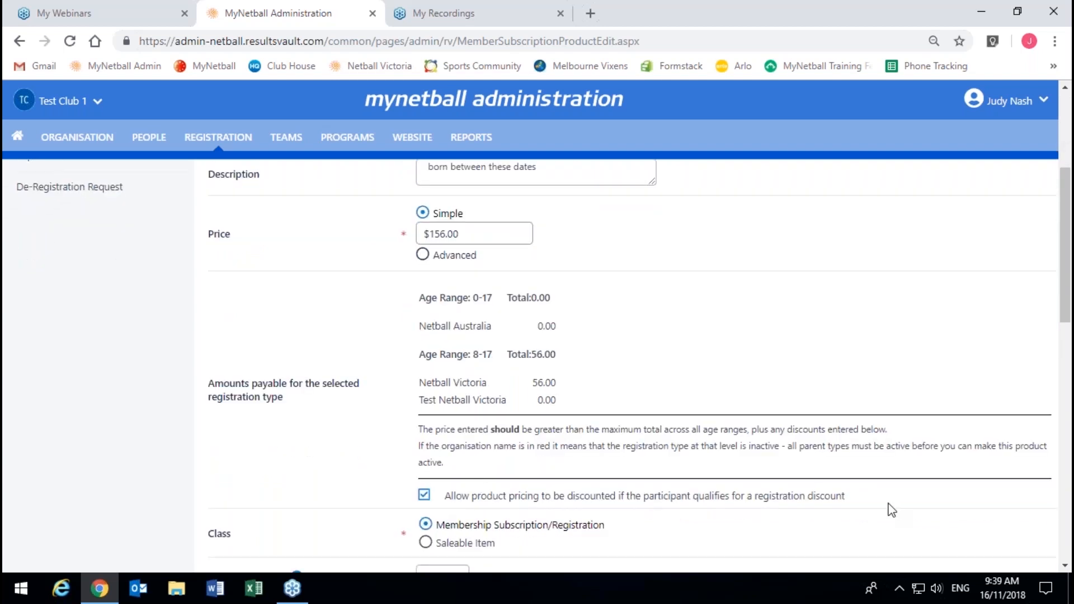
drag(845, 496, 443, 493)
scroll(474, 472, down, 6)
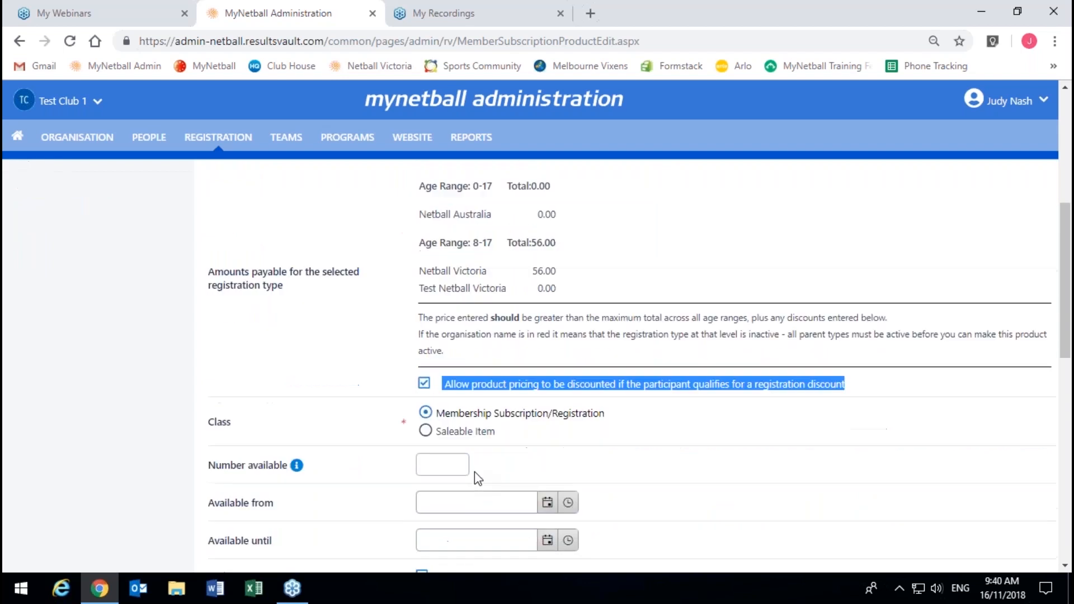
scroll(467, 438, down, 3)
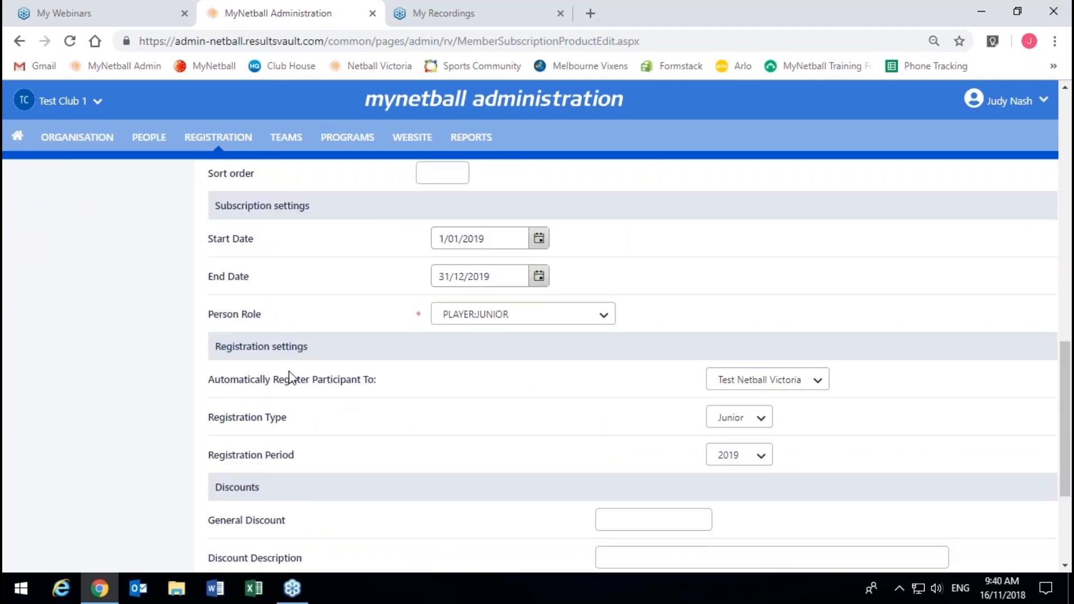
scroll(434, 401, down, 4)
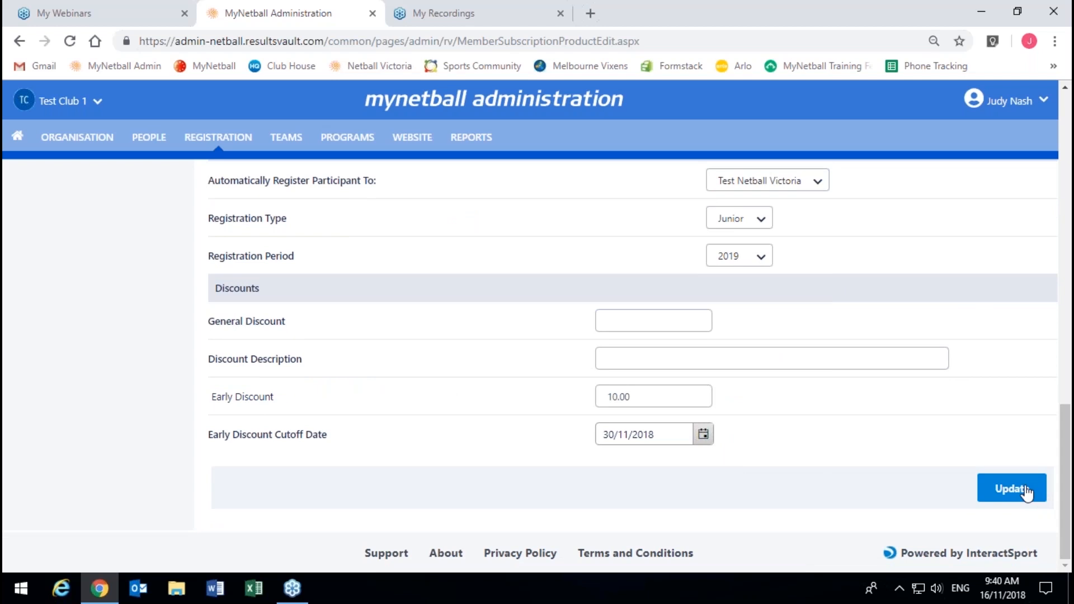
drag(1065, 467, 1046, 151)
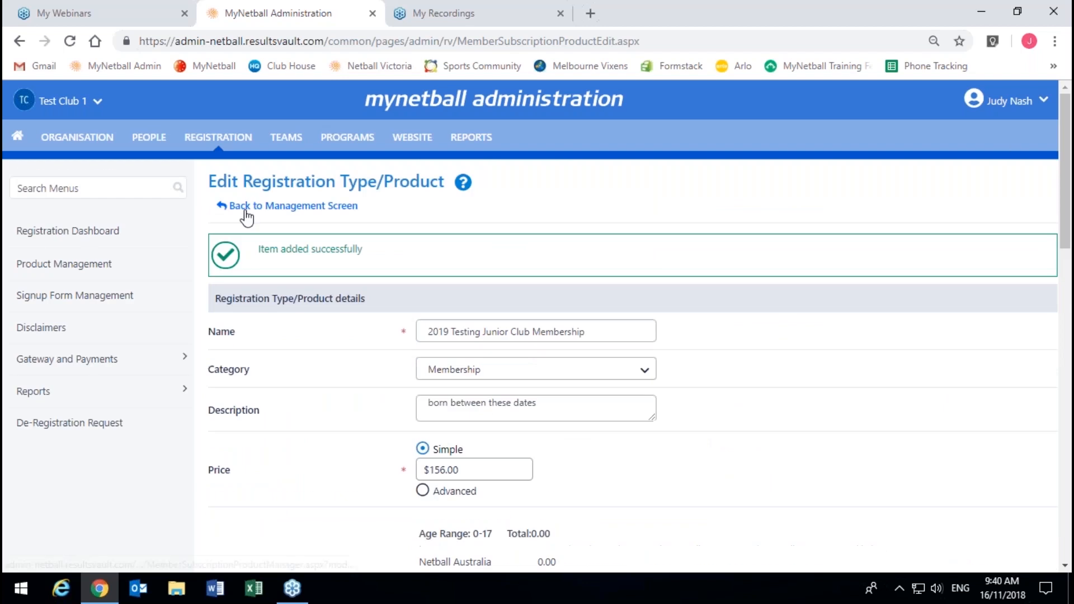
Step: Go back to the products management list and check the 2019 Testing Junior Club Membership entry
click(283, 213)
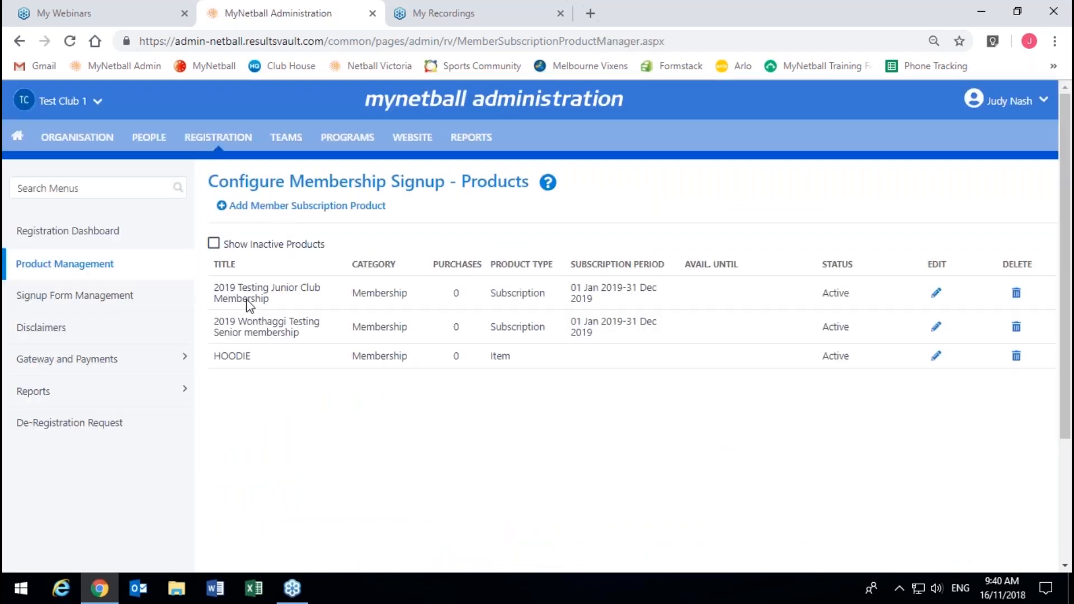
drag(213, 296, 285, 311)
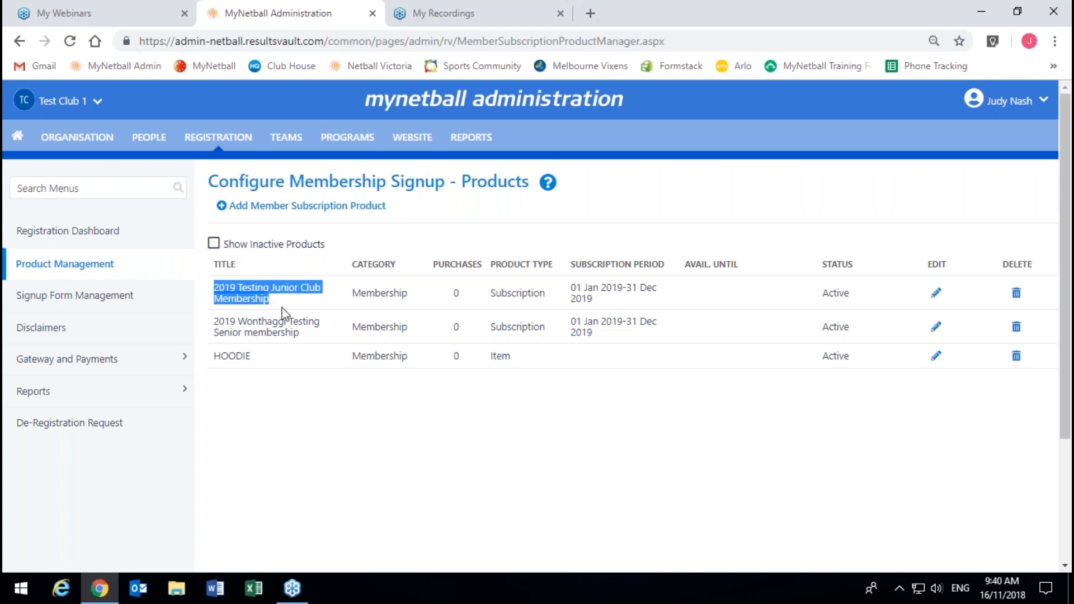
click(287, 300)
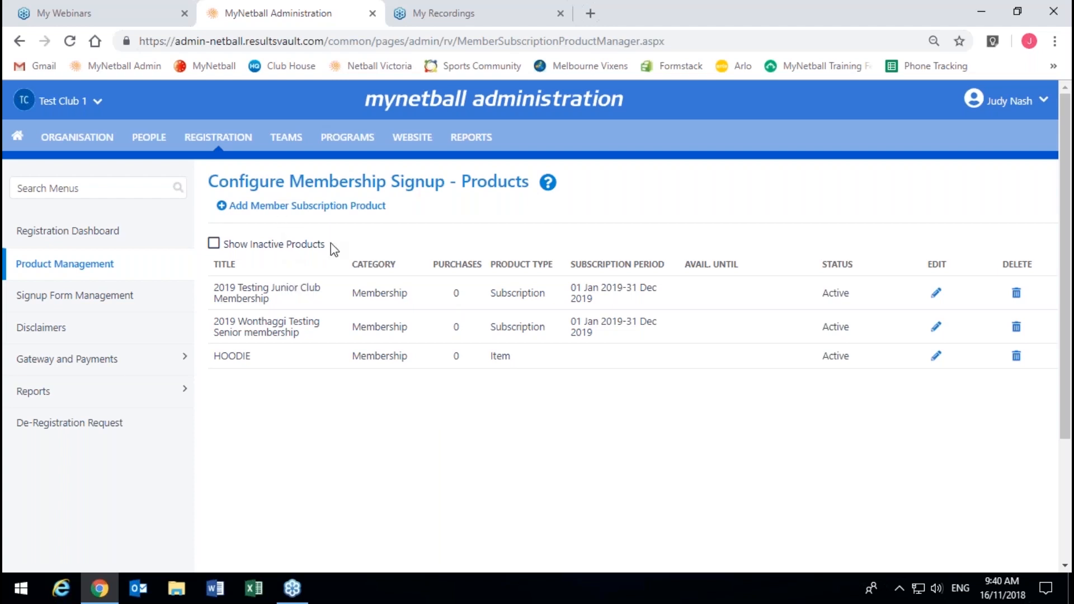
Step: Open Signup Form Management from the left sidebar
click(75, 306)
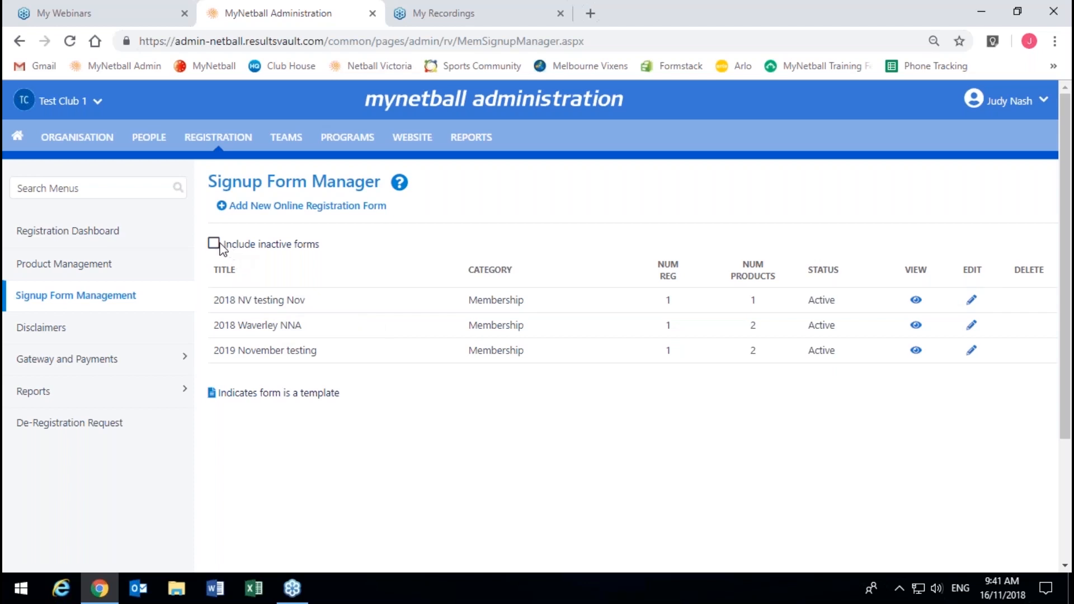
click(242, 246)
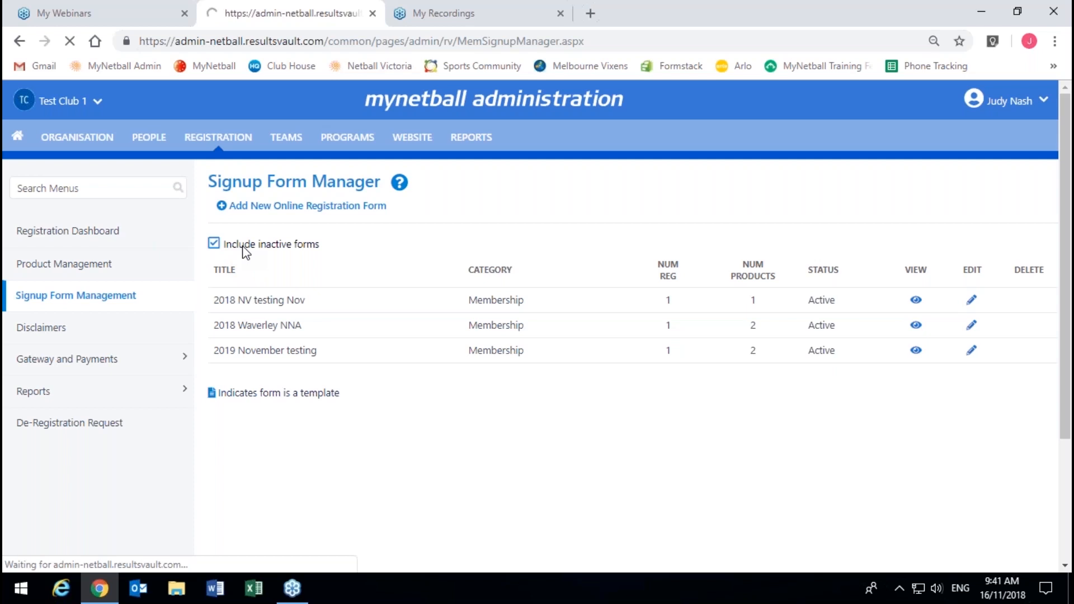
scroll(243, 250, down, 3)
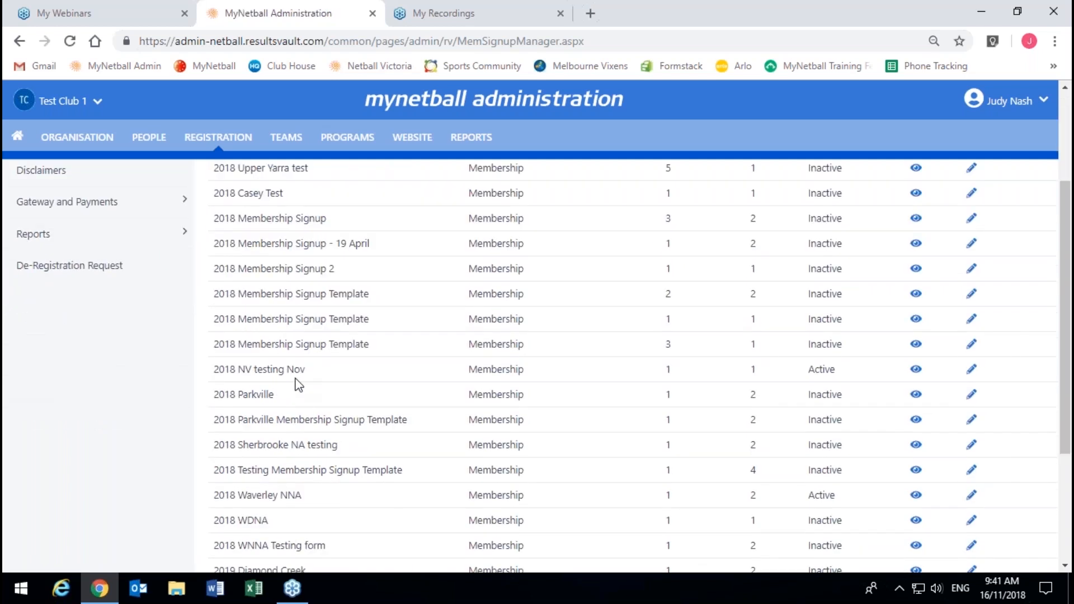
scroll(281, 322, down, 4)
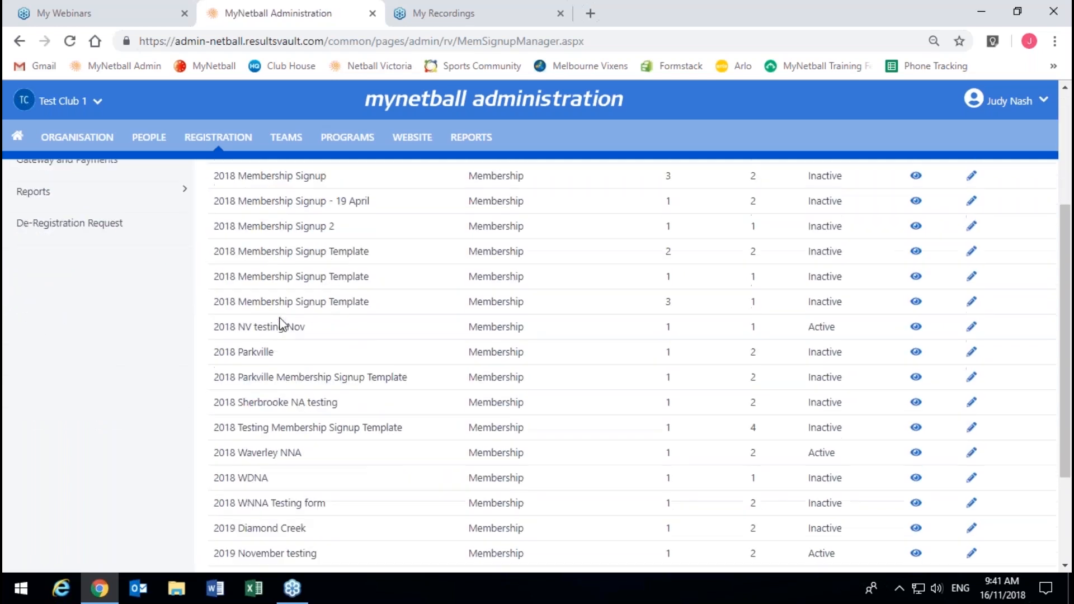
scroll(282, 323, up, 7)
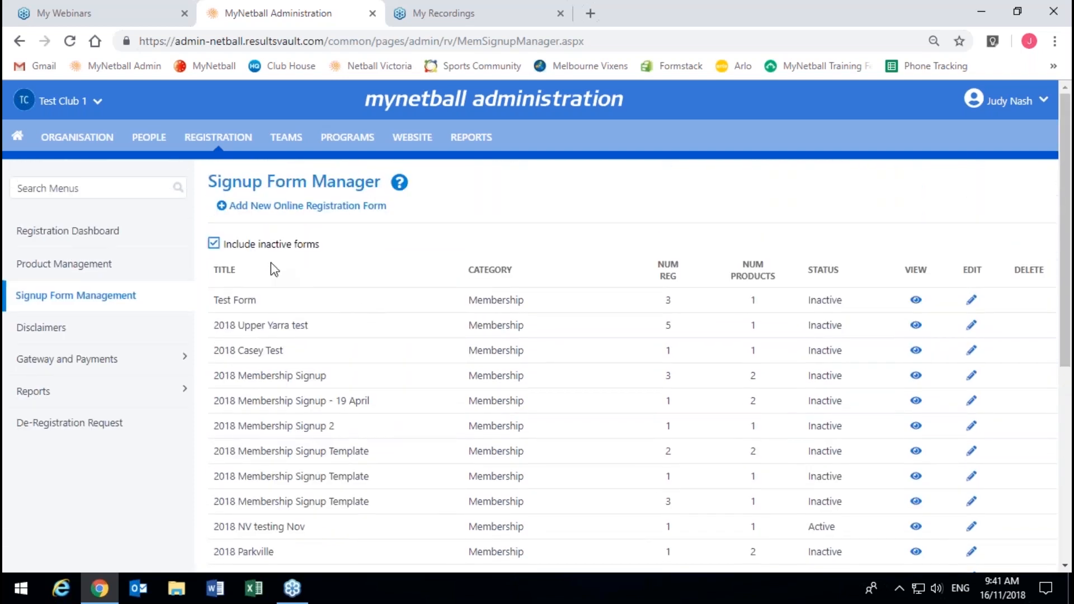
click(255, 249)
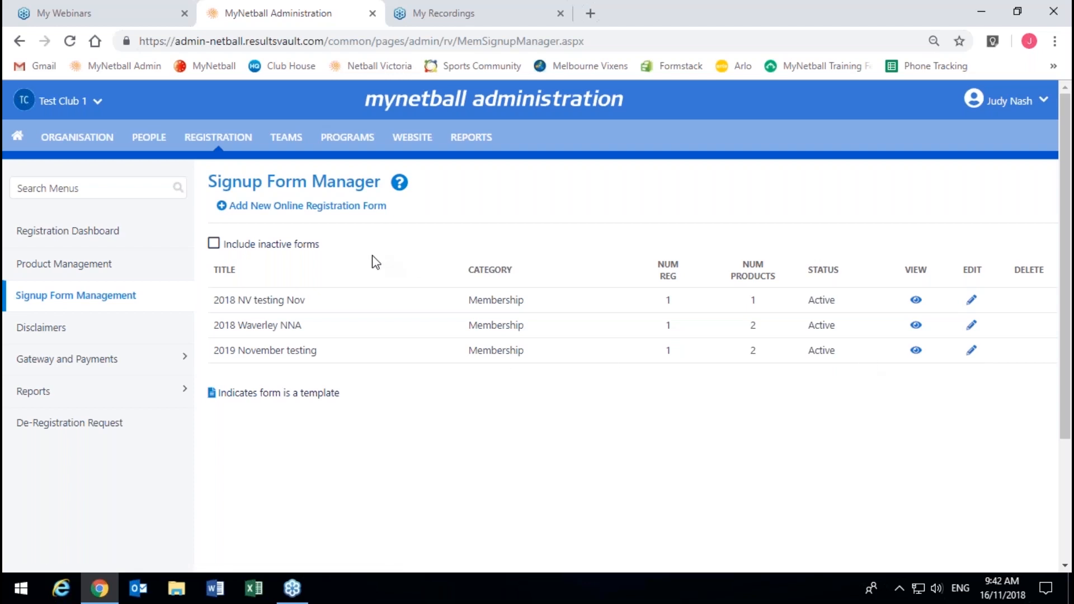
Step: Load the 'NA - Membership Signup Template' registration form for editing
click(293, 209)
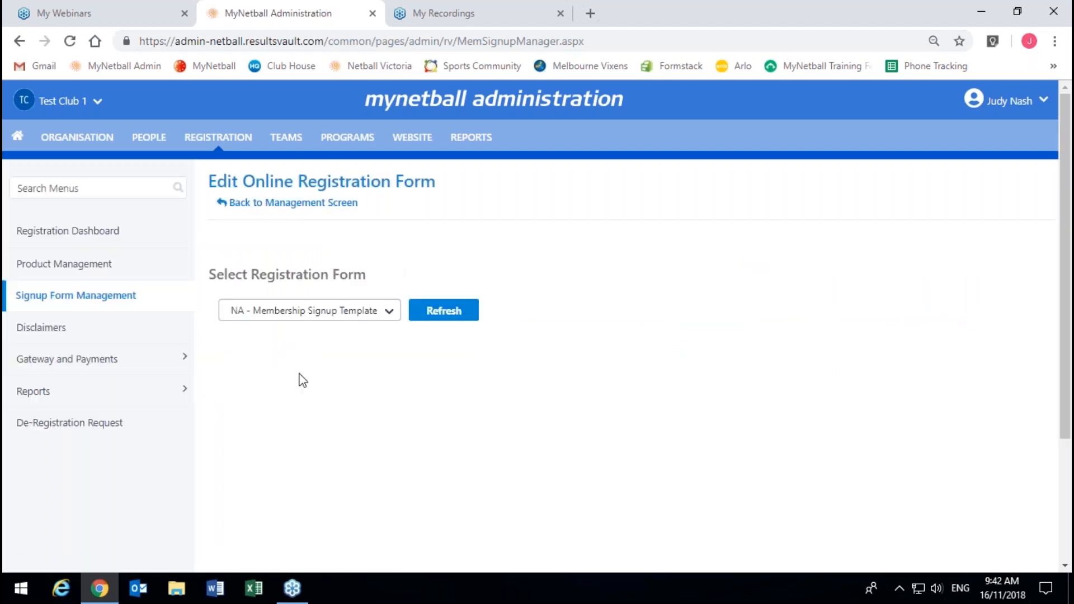
click(279, 314)
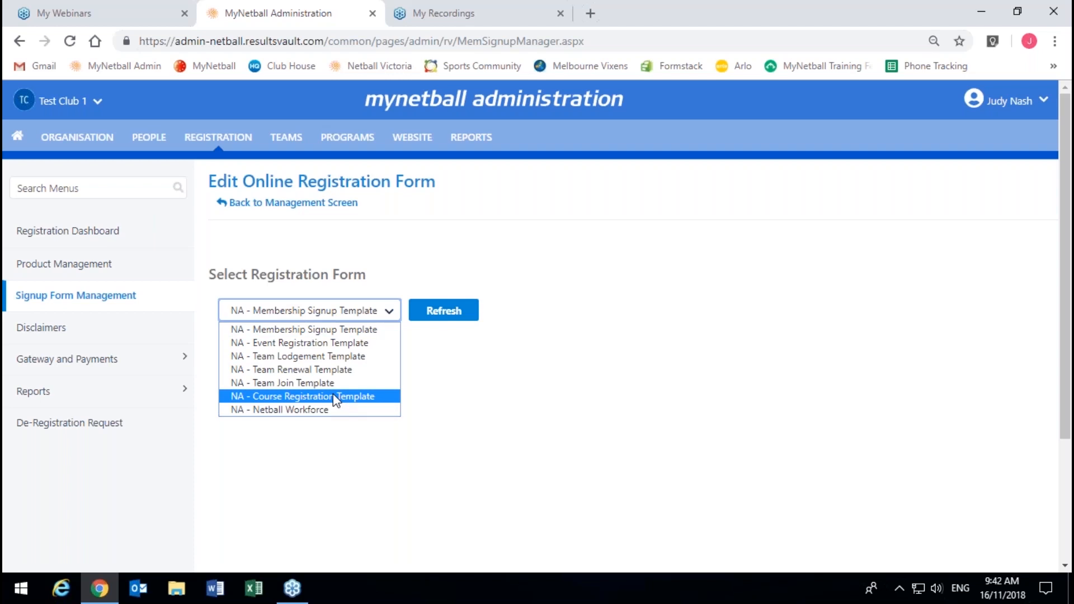
click(325, 327)
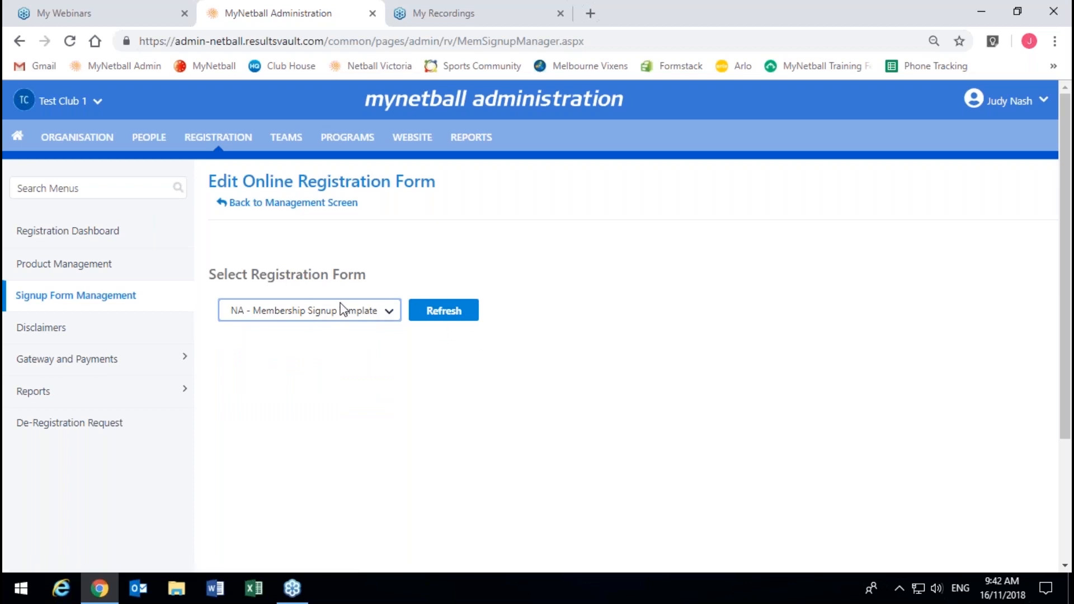
click(440, 317)
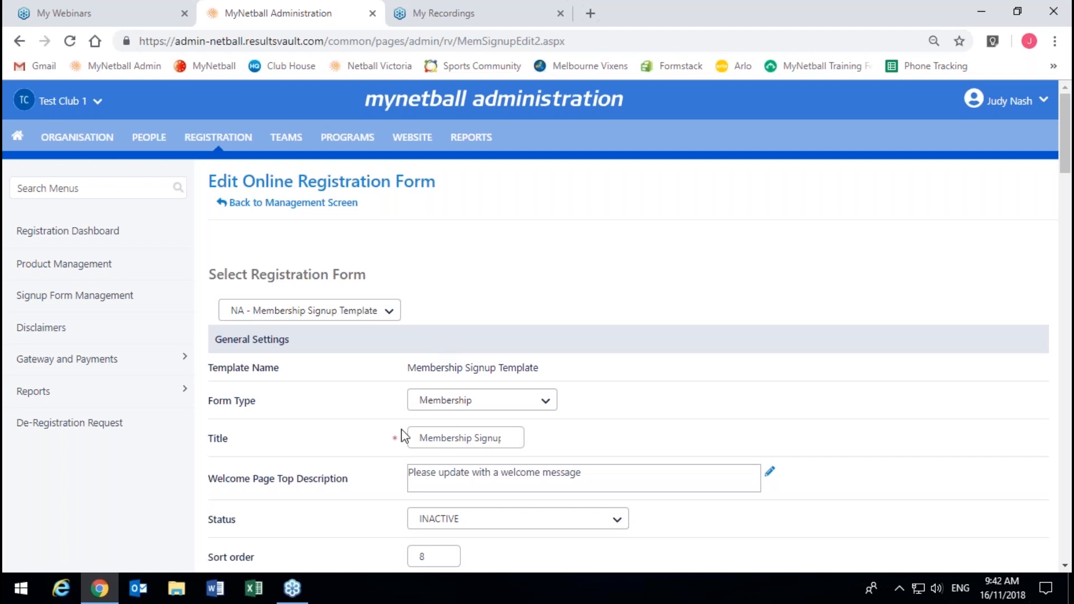
Step: Replace the form title with '2019 Testing Registration Form', correcting typos along the way
double_click(426, 438)
triple_click(426, 438)
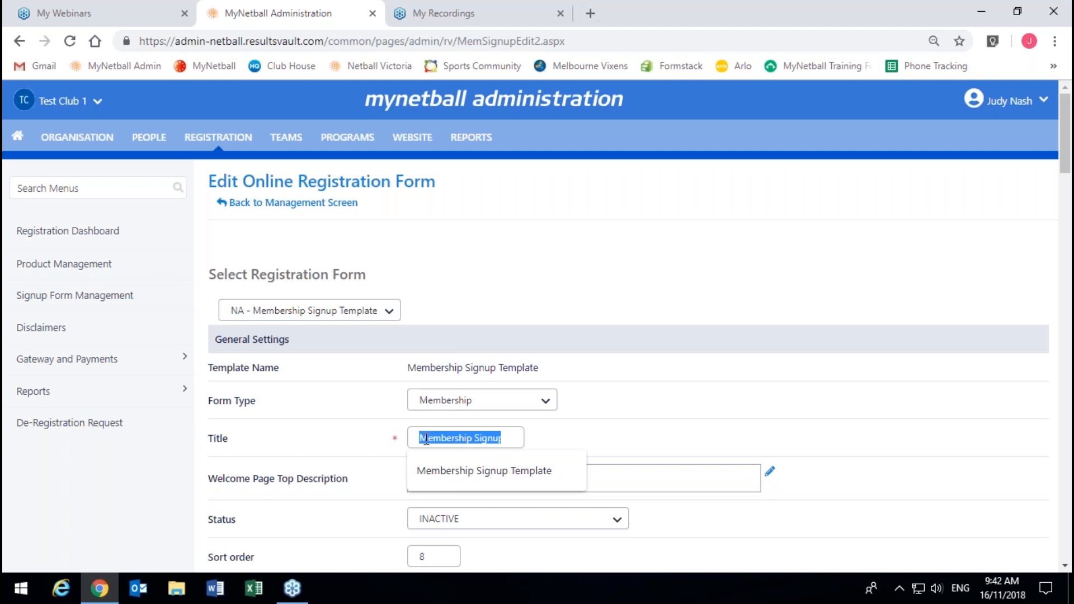
text(2019 Te)
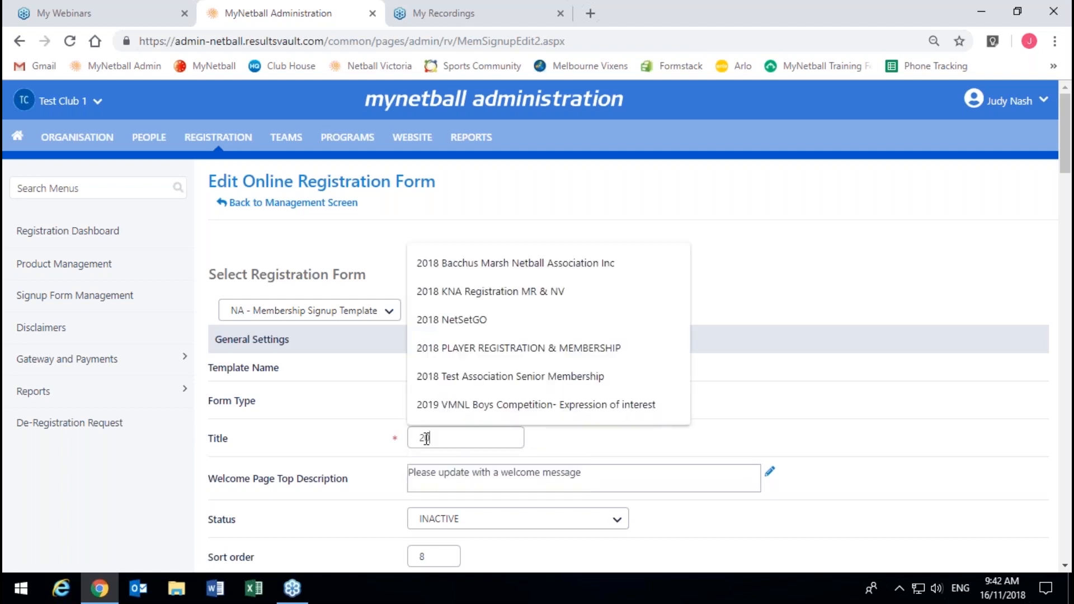
text(sti)
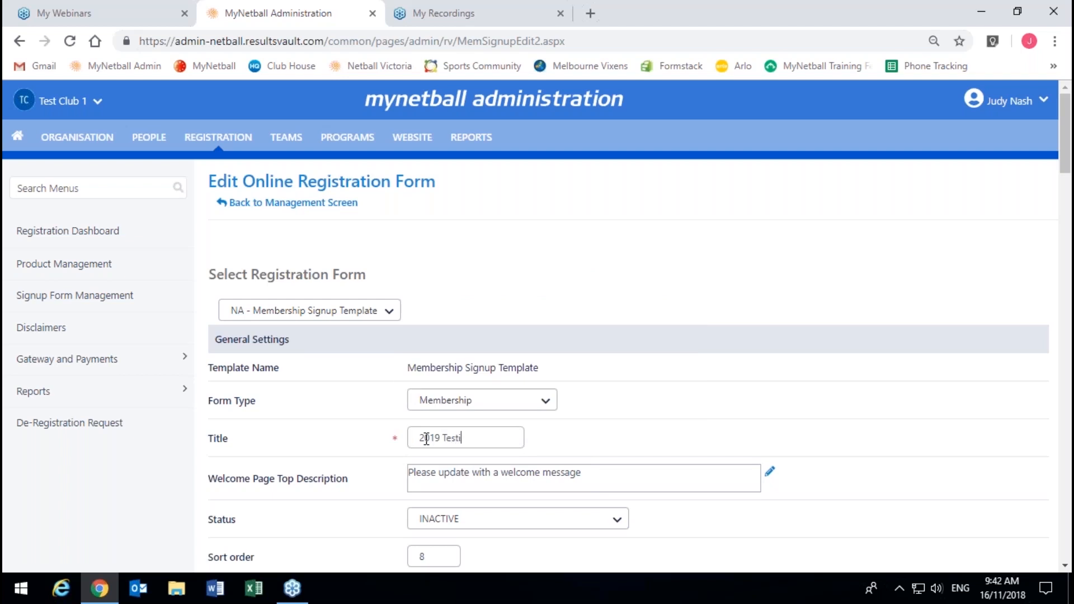
text(ng Club)
key(BackSpace)
key(BackSpace)
key(BackSpace)
key(BackSpace)
key(BackSpace)
text(Registraiton)
key(BackSpace)
key(BackSpace)
key(BackSpace)
key(BackSpace)
key(BackSpace)
text(tion Form)
key(Home)
Step: Replace the placeholder welcome page top description with 'Go Vixens' and save it
click(603, 483)
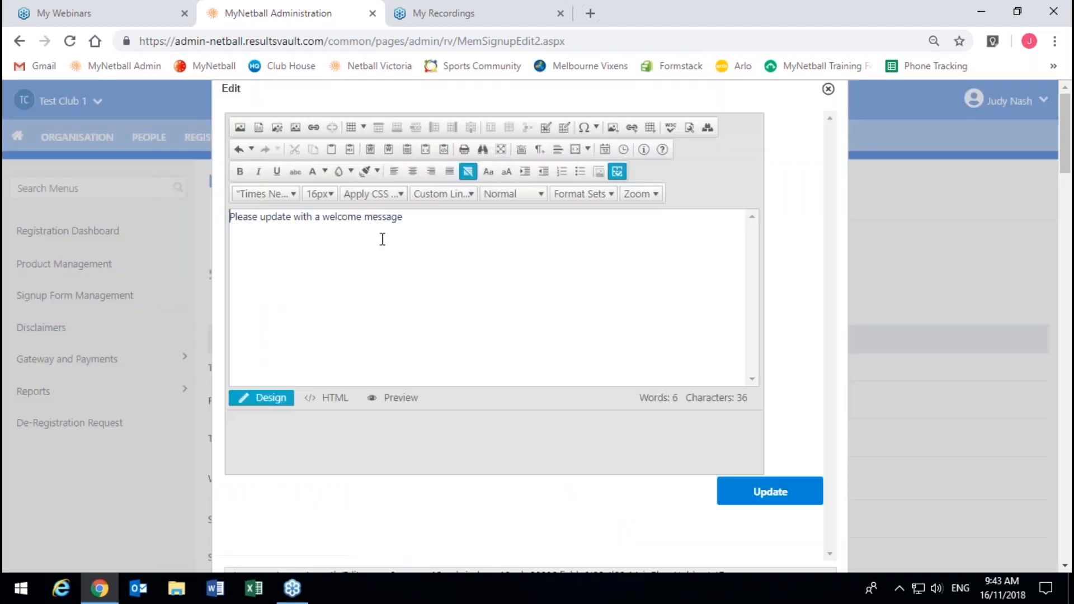
drag(417, 217, 143, 208)
text(Go)
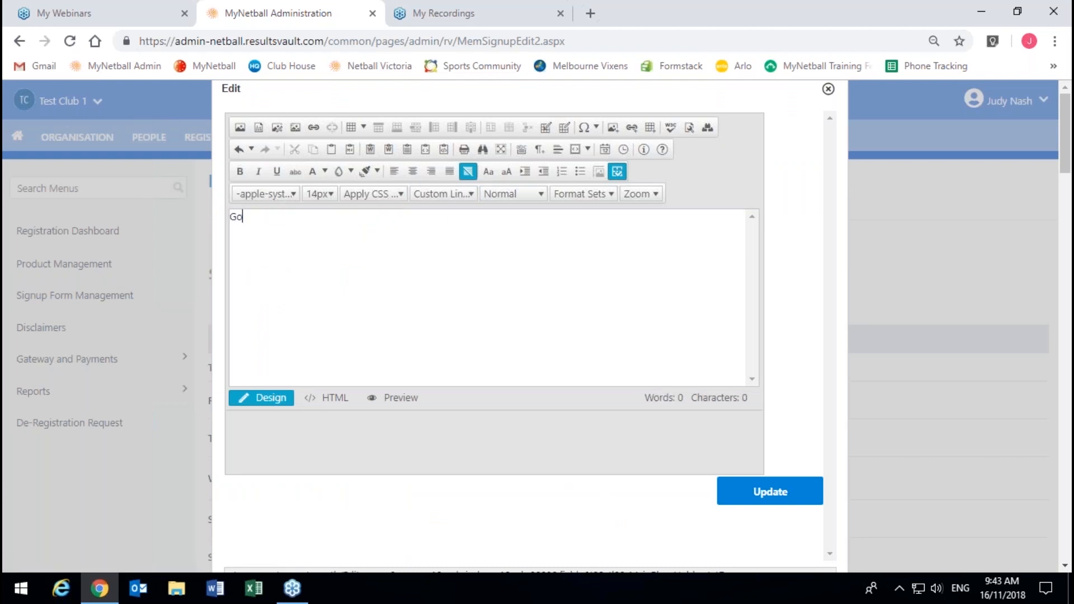
text( Vixens)
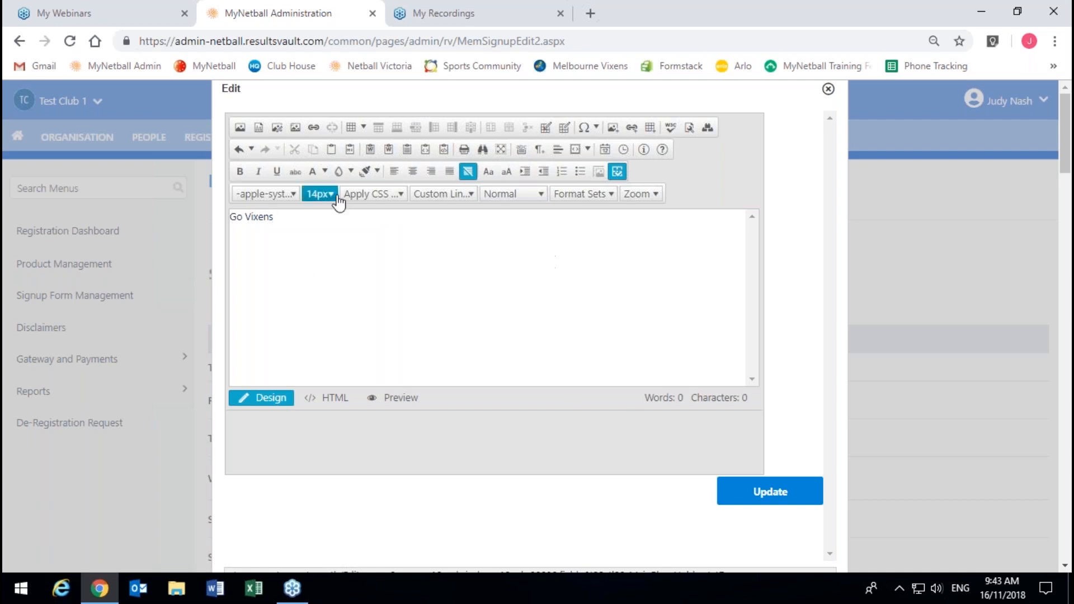
click(785, 503)
scroll(839, 491, down, 3)
click(561, 363)
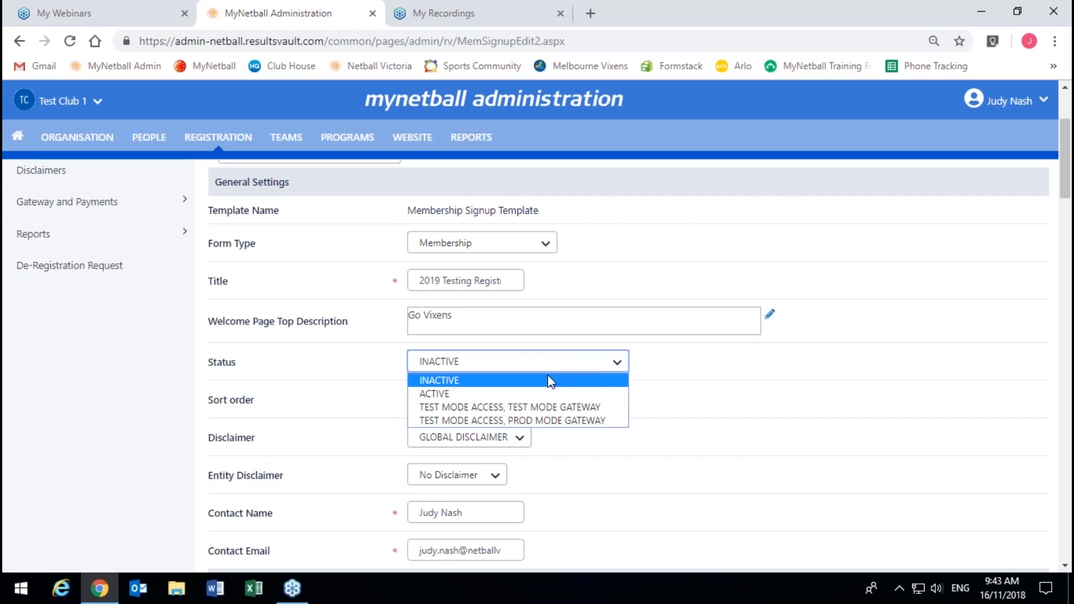
Step: Set the form status to ACTIVE, leaving the sort order at 8
click(526, 394)
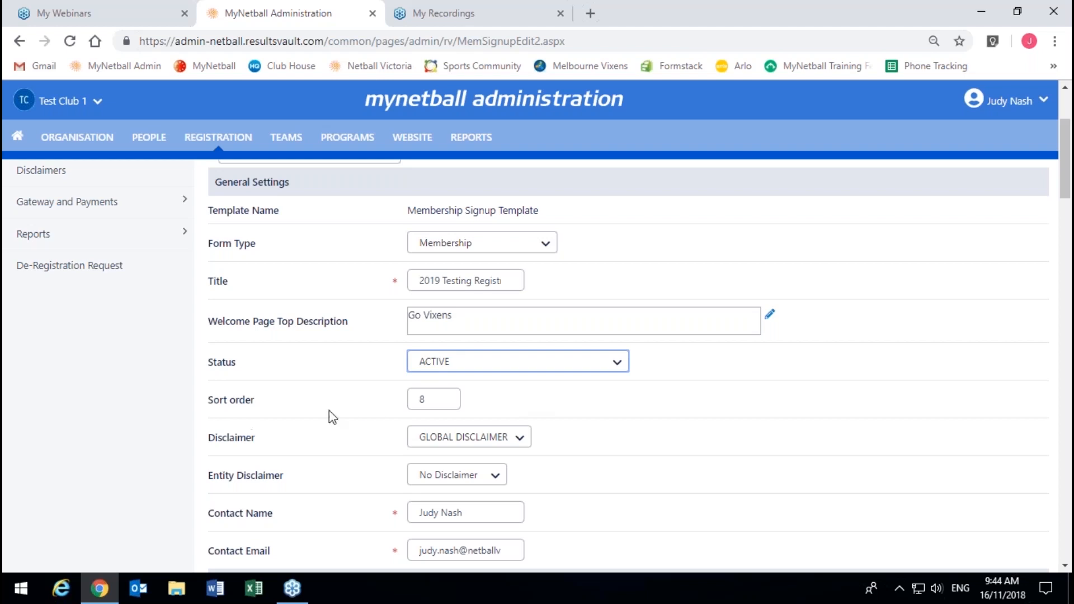
click(450, 396)
click(514, 399)
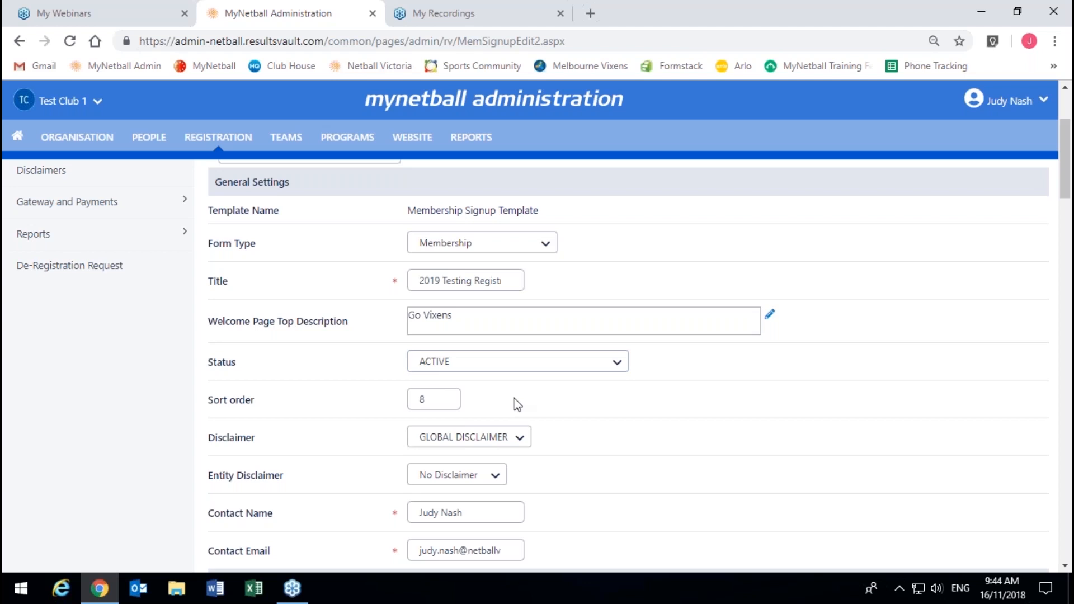
scroll(514, 404, down, 1)
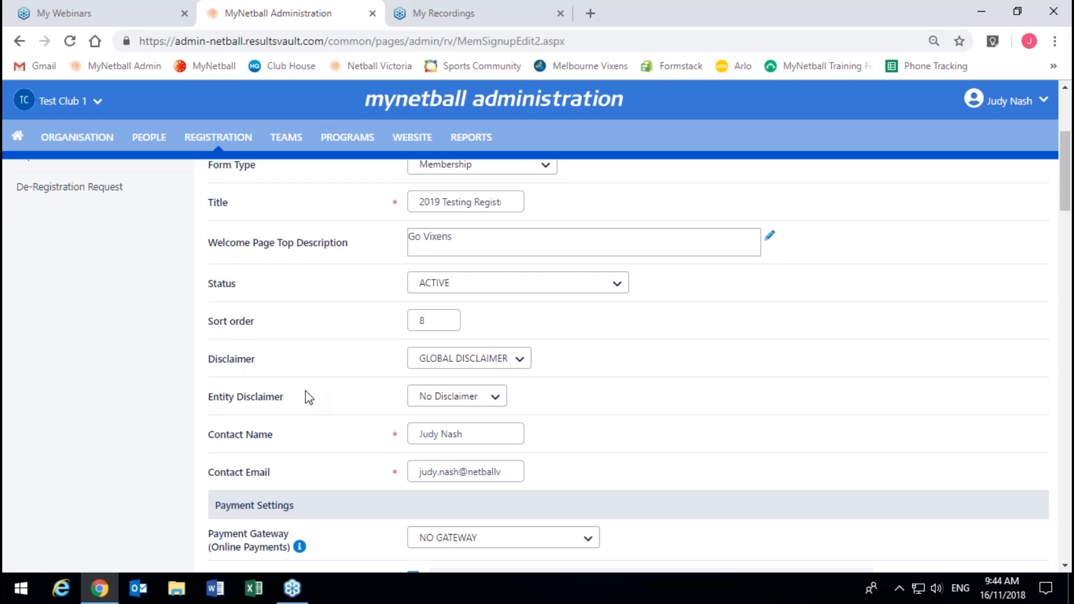
Step: Choose Sherbrooke as the form's Entity Disclaimer
click(423, 397)
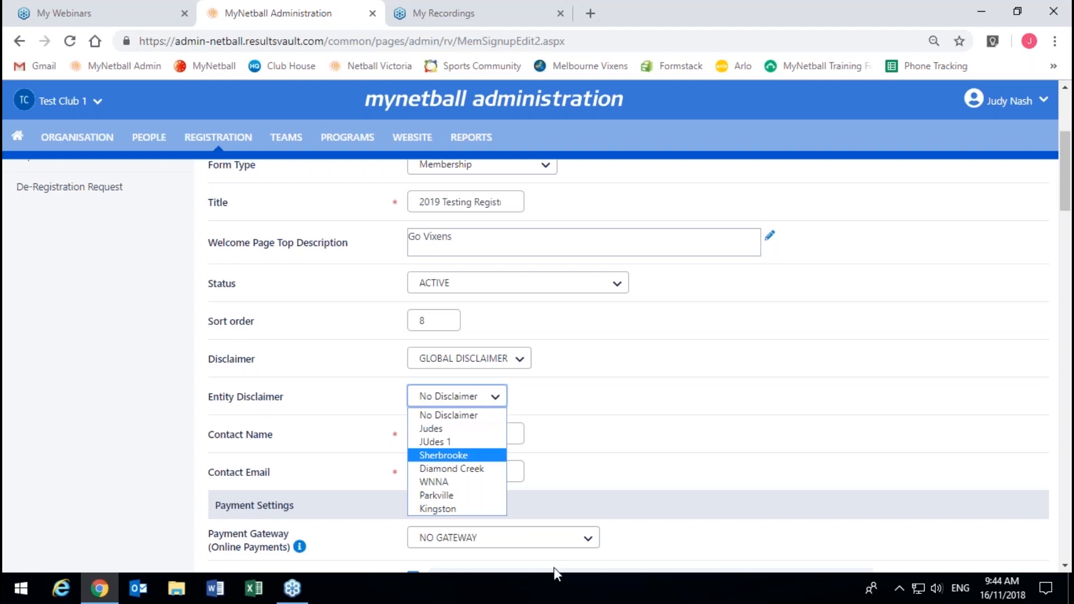
click(481, 460)
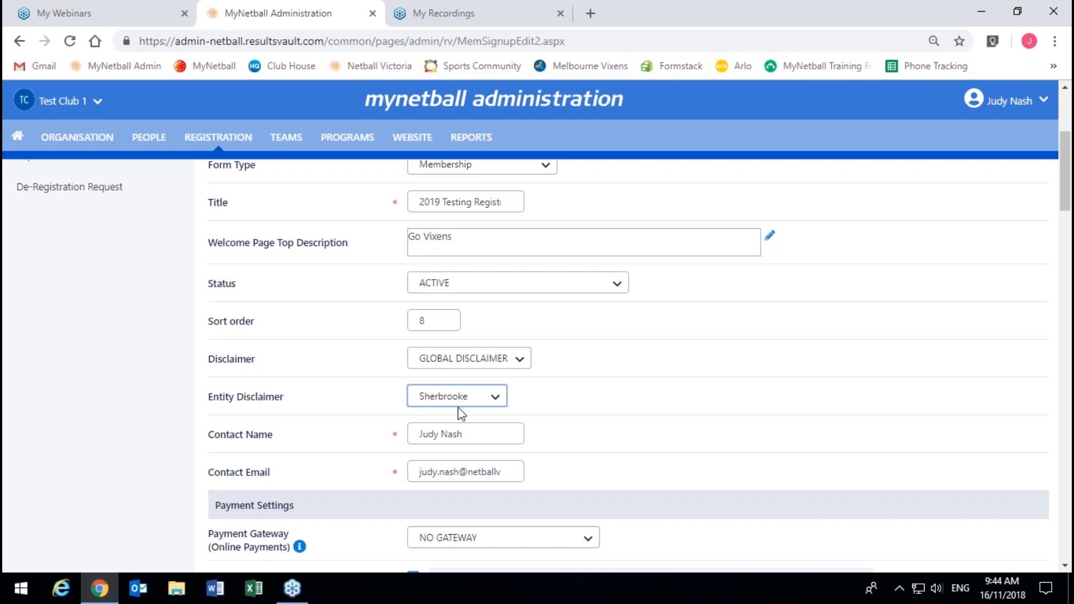
click(474, 436)
click(825, 456)
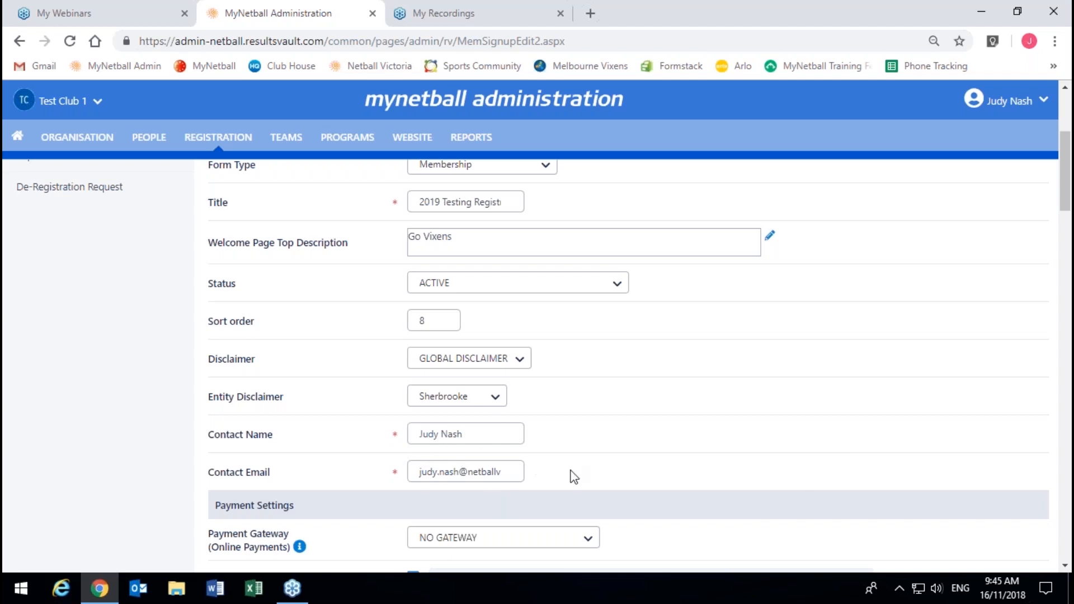
Step: Show the Payment Gateway choices under Payment Settings, currently set to NO GATEWAY
scroll(573, 476, down, 1)
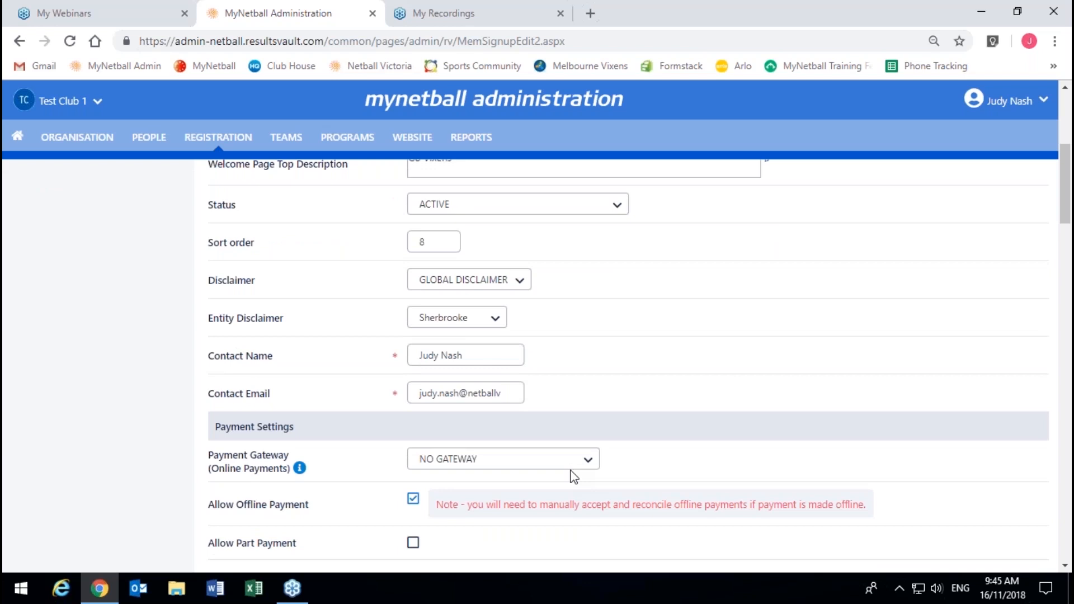
scroll(573, 475, down, 3)
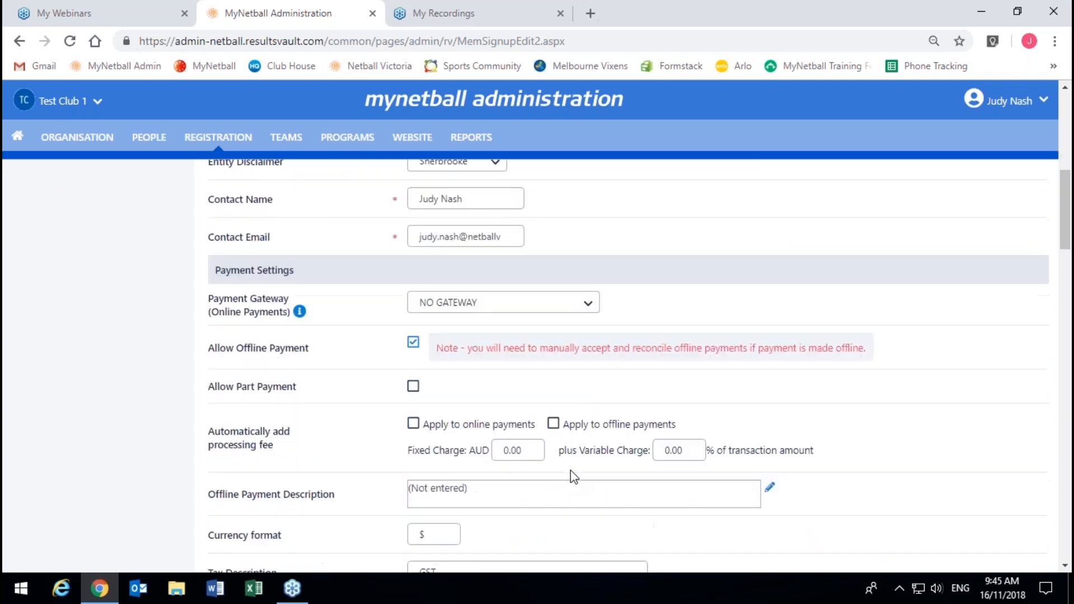
click(483, 224)
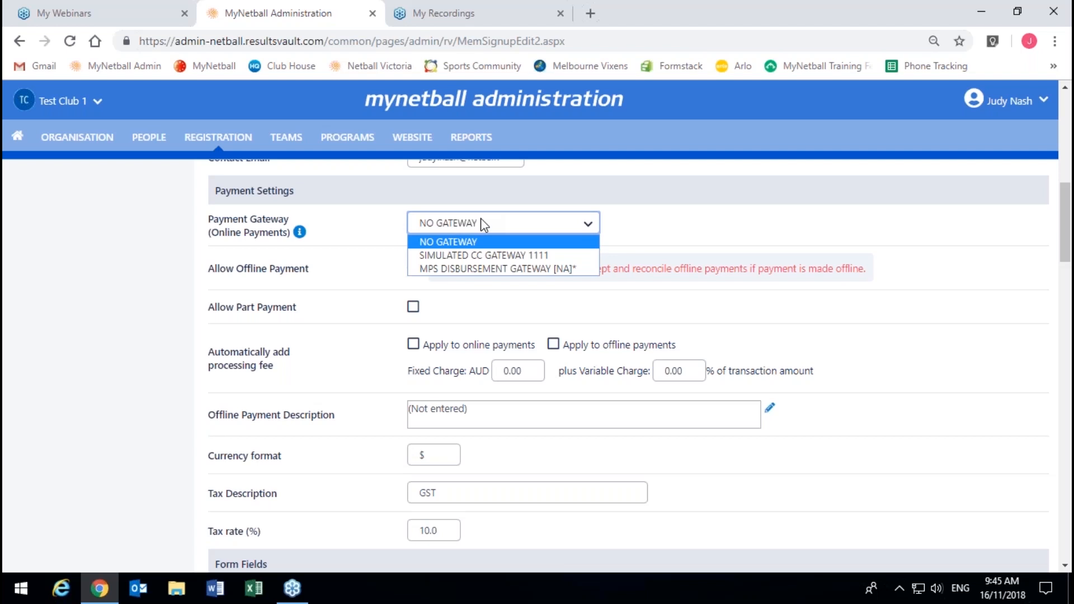
Step: Choose MPS DISBURSEMENT GATEWAY [NA]* in the Payment Gateway dropdown and return to Payment Settings
click(519, 269)
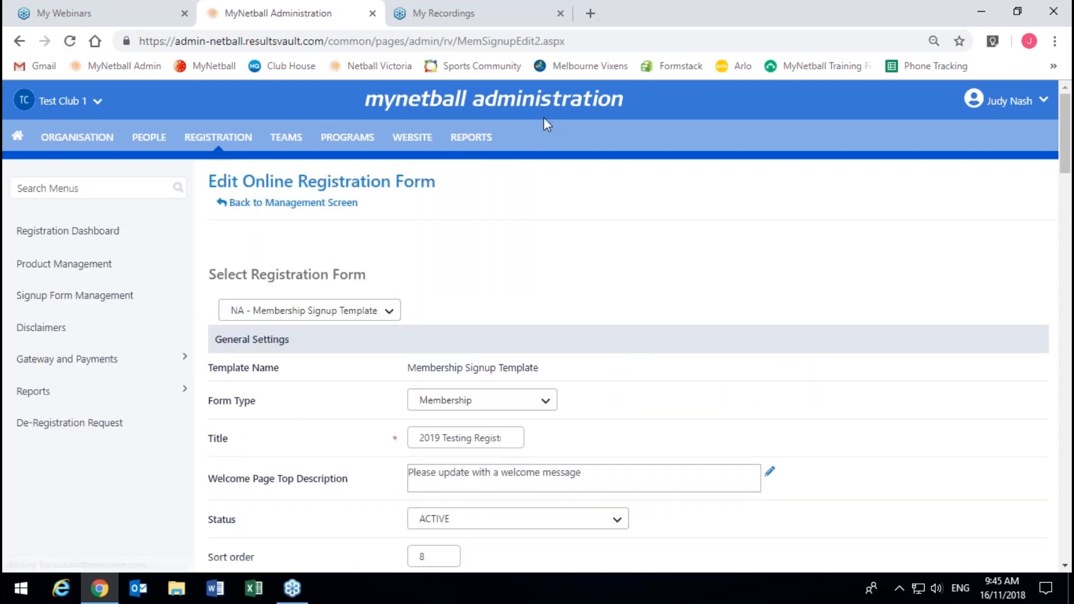
scroll(538, 136, down, 8)
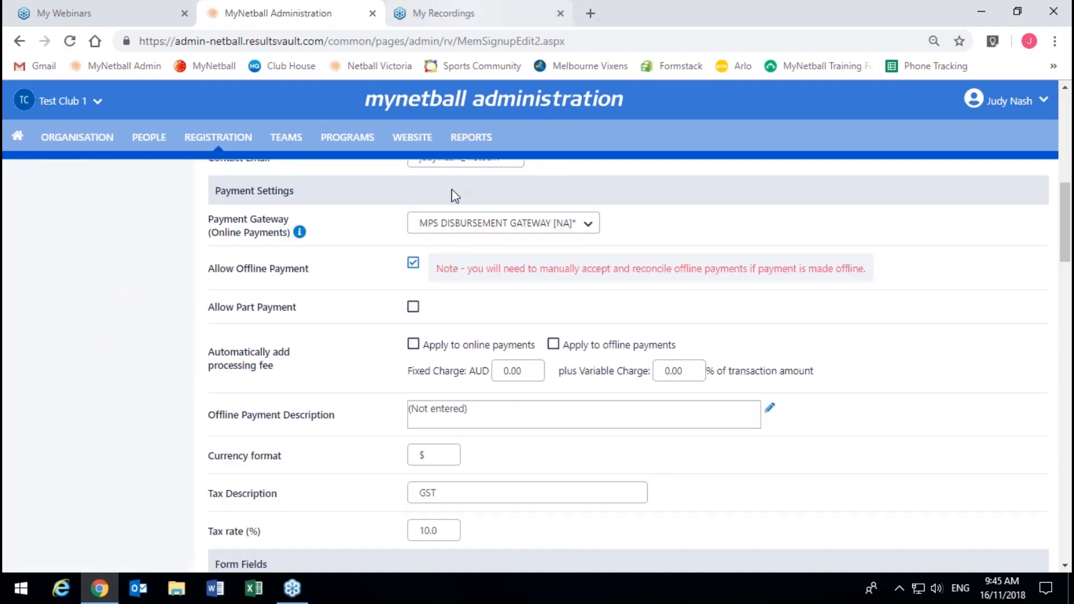
Step: Untick the Allow Offline Payment checkbox on the registration form
click(412, 266)
Step: Apply the processing fee to online payments with fixed AUD 0.31 and variable 1.78%
click(417, 345)
double_click(507, 369)
text(0.31)
click(673, 371)
drag(674, 371, 658, 369)
text(1.78)
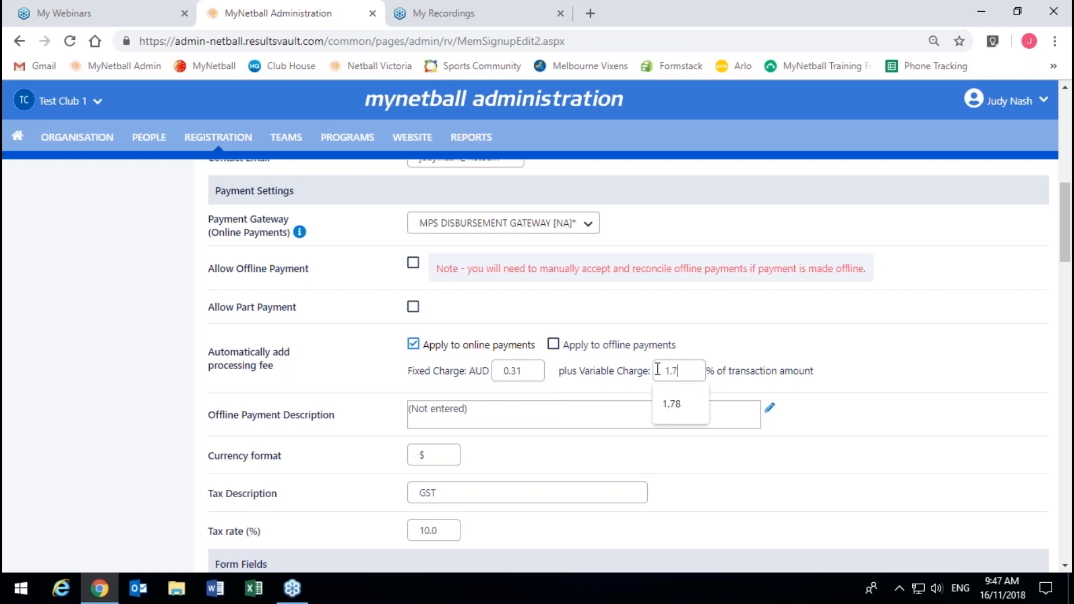
click(746, 340)
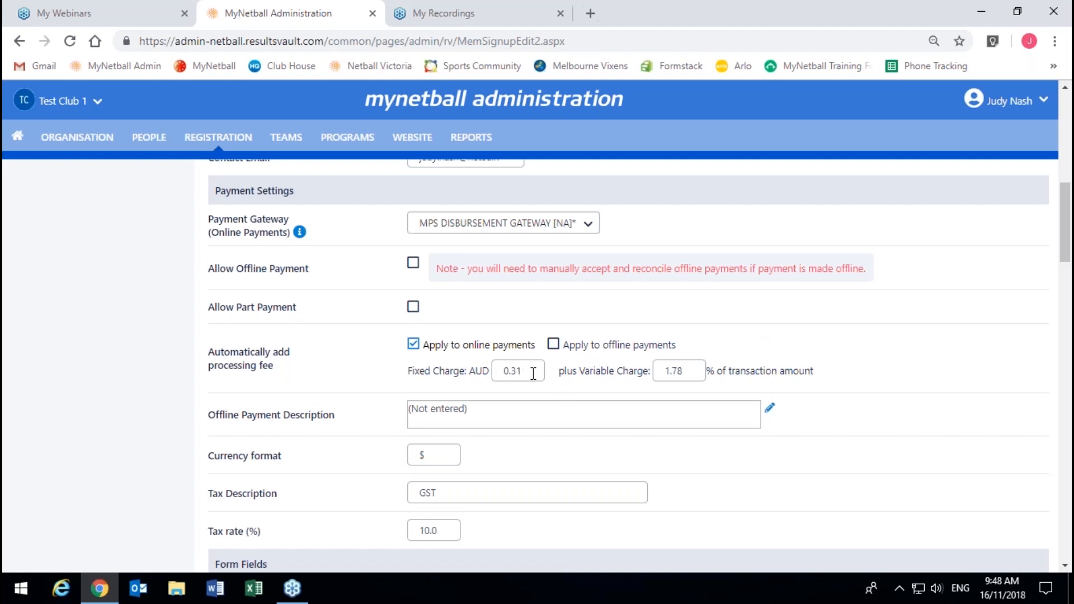
Step: Reset both fee charges to 0.00 and stop applying the fee to online payments
drag(696, 370, 663, 372)
text(0.00)
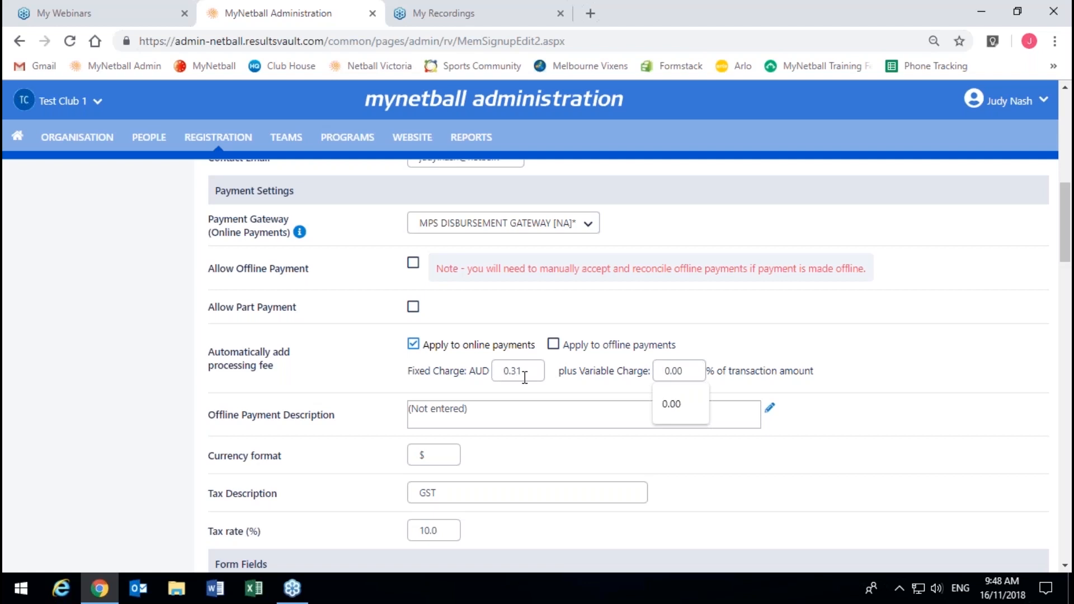
drag(525, 373, 505, 373)
text(0.00)
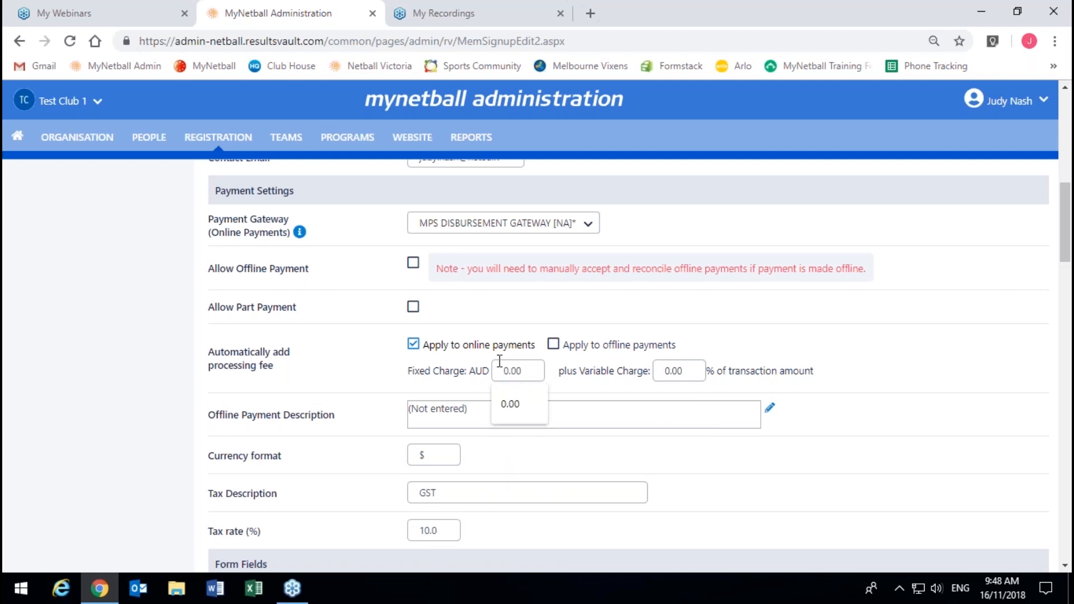
click(496, 348)
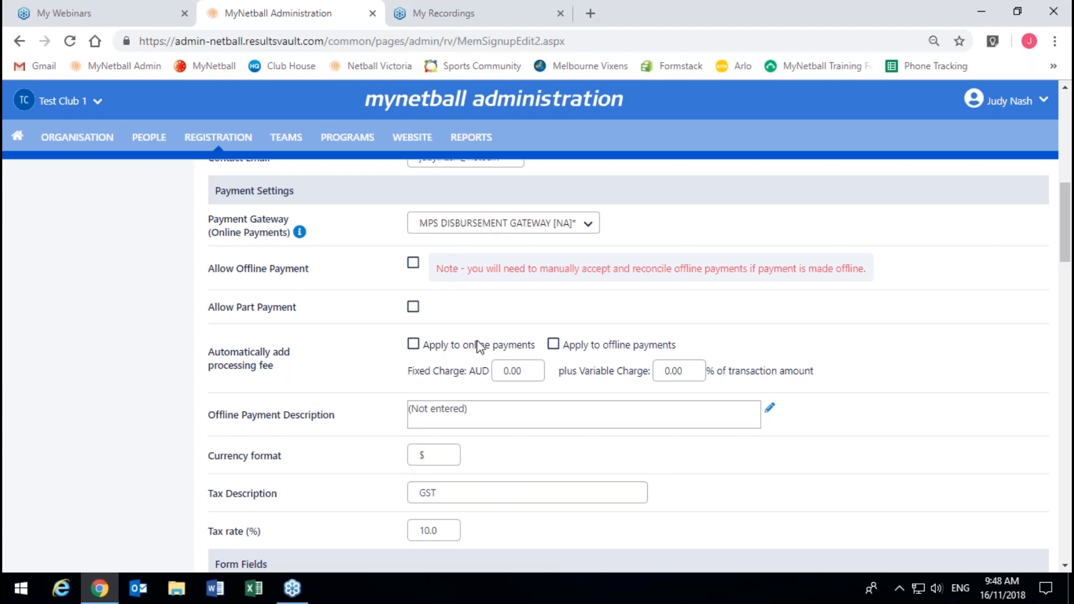
Step: Re-apply the online-payment fee, entering fixed charge AUD 0.31 and variable charge 1.78%
click(413, 344)
click(521, 379)
double_click(522, 380)
text(0.31)
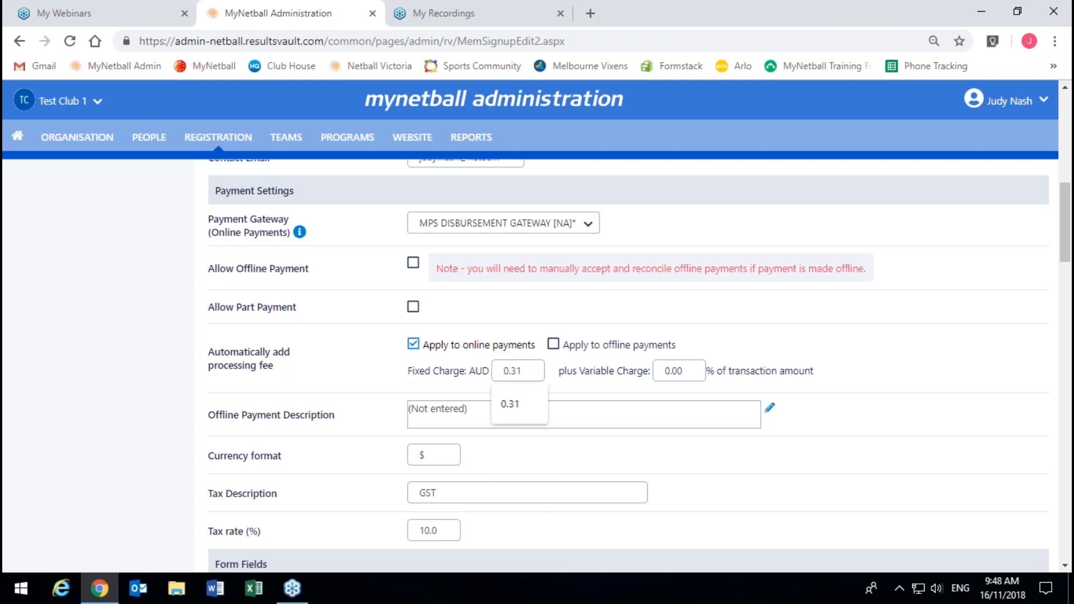
click(690, 371)
double_click(671, 369)
text(1.78)
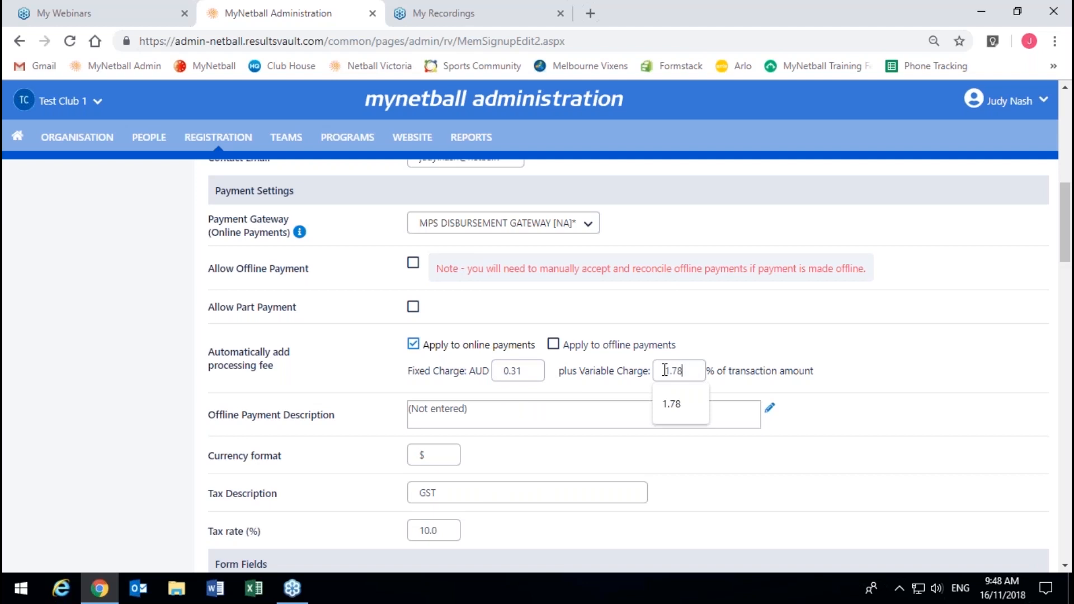
scroll(959, 391, down, 1)
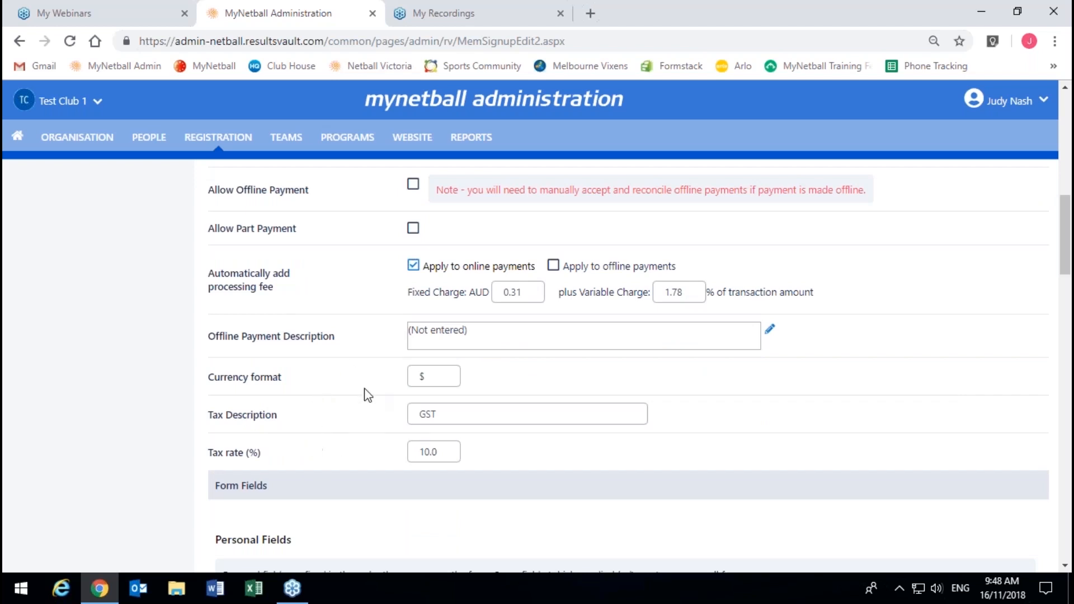
scroll(297, 364, down, 2)
scroll(306, 309, down, 4)
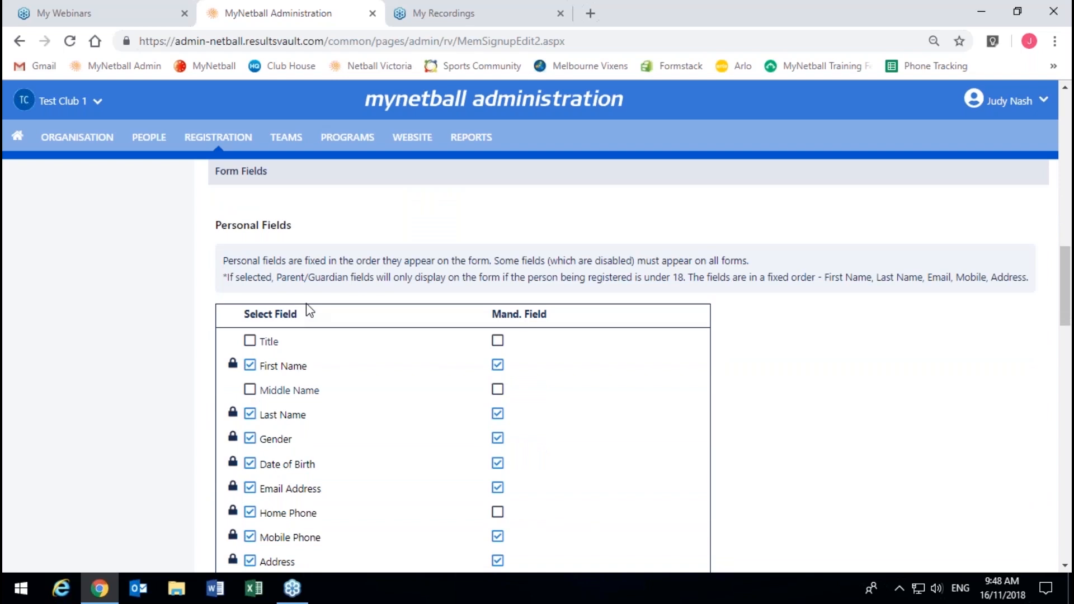
scroll(310, 311, down, 3)
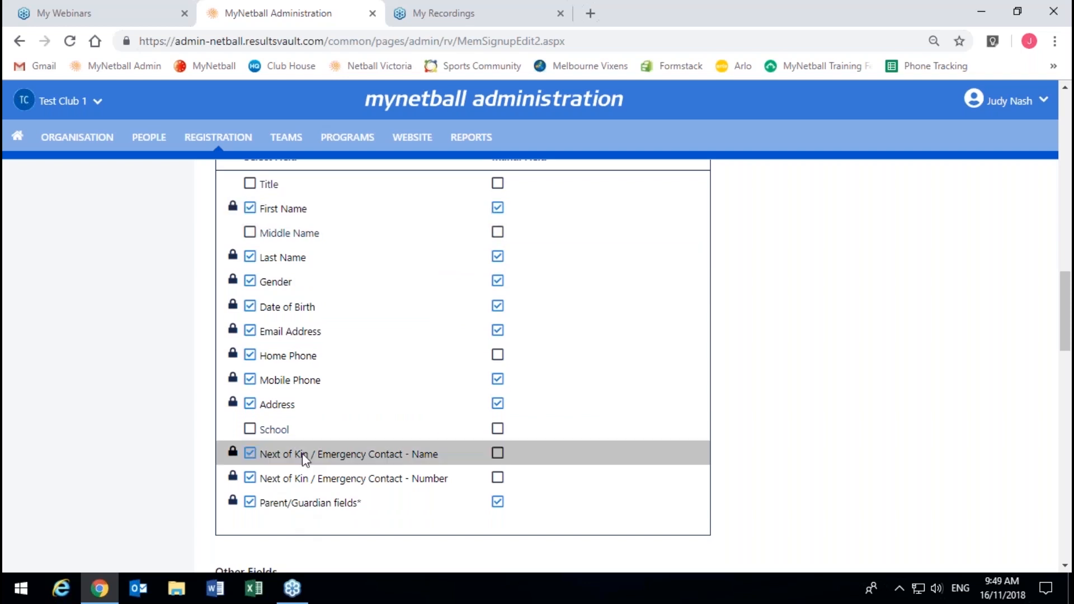
click(249, 430)
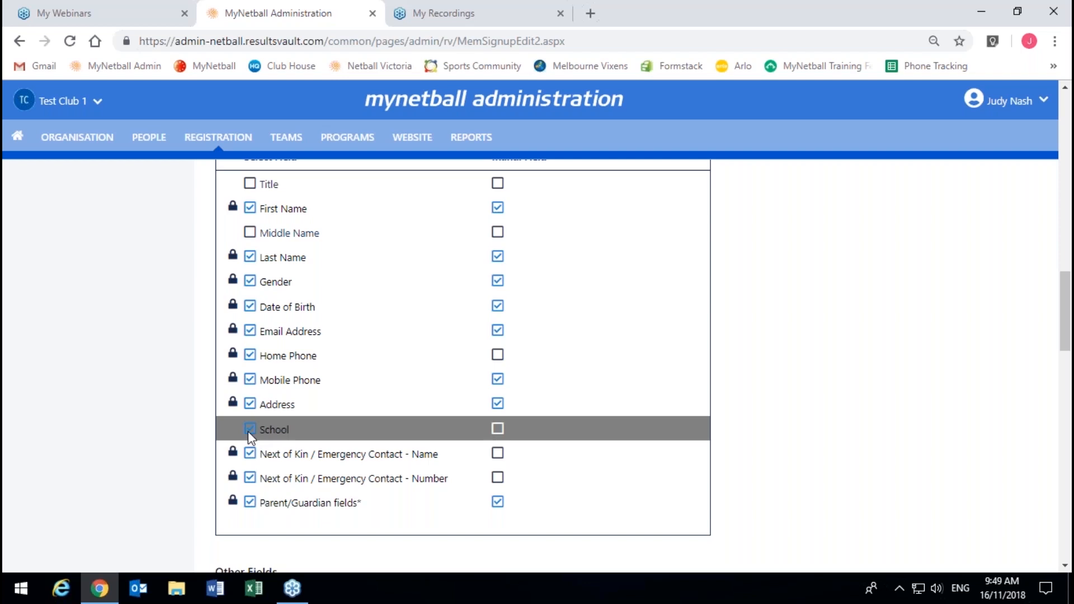
click(497, 429)
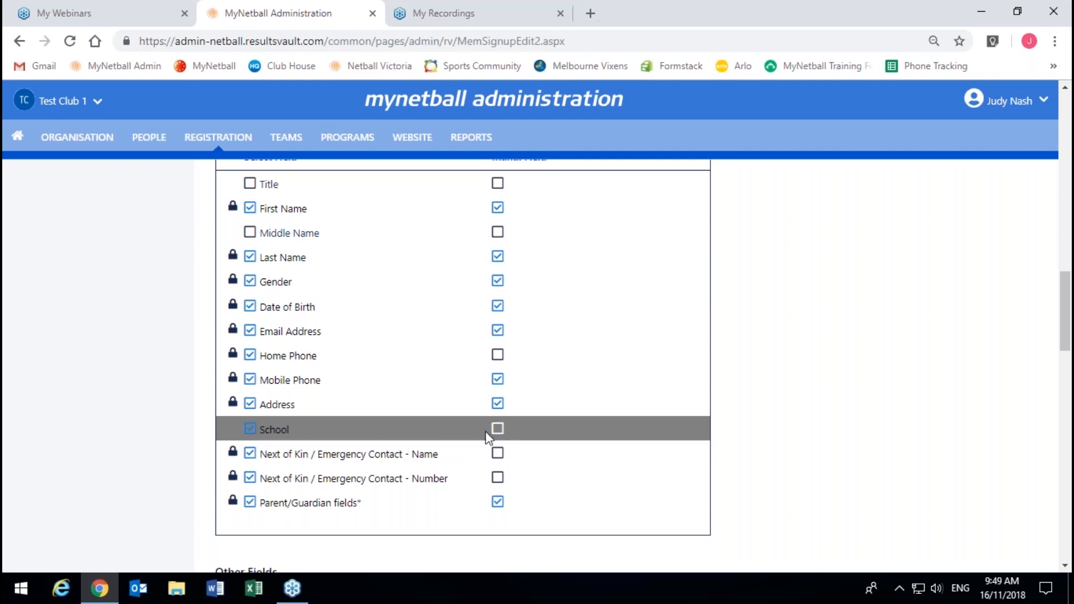
click(247, 432)
Step: Move 'Do you like chocolate?' from Available Fields into the form's selected fields
scroll(639, 441, down, 3)
scroll(639, 441, down, 3)
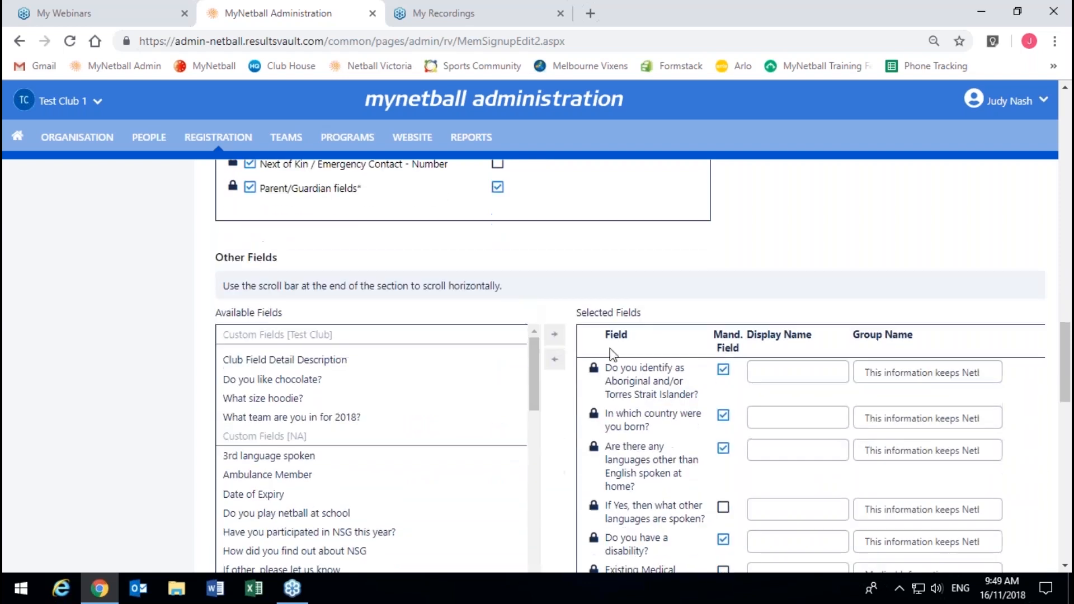
scroll(527, 307, down, 2)
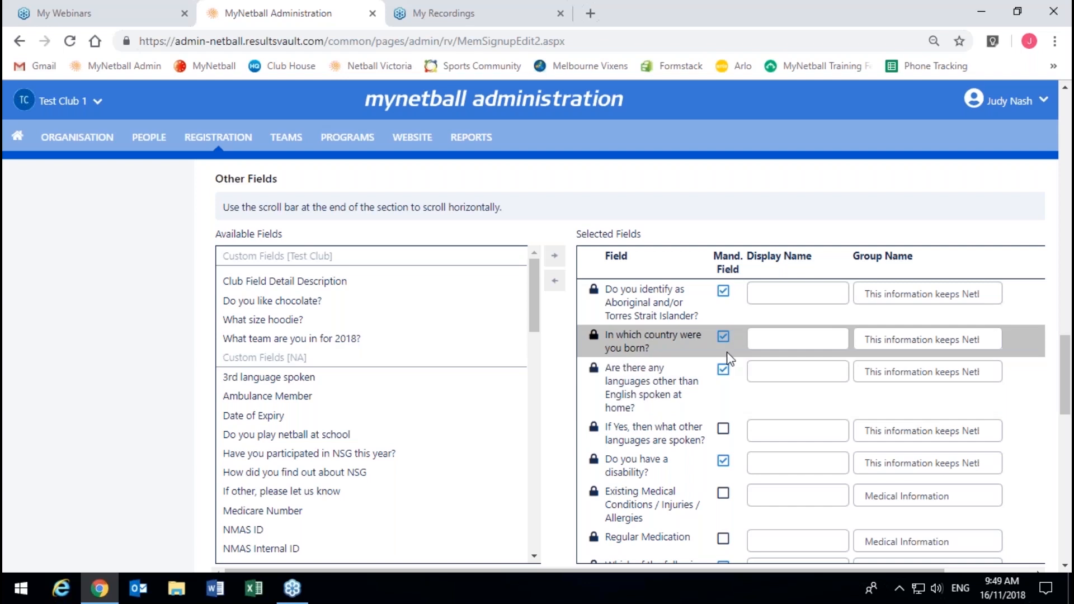
scroll(627, 431, down, 2)
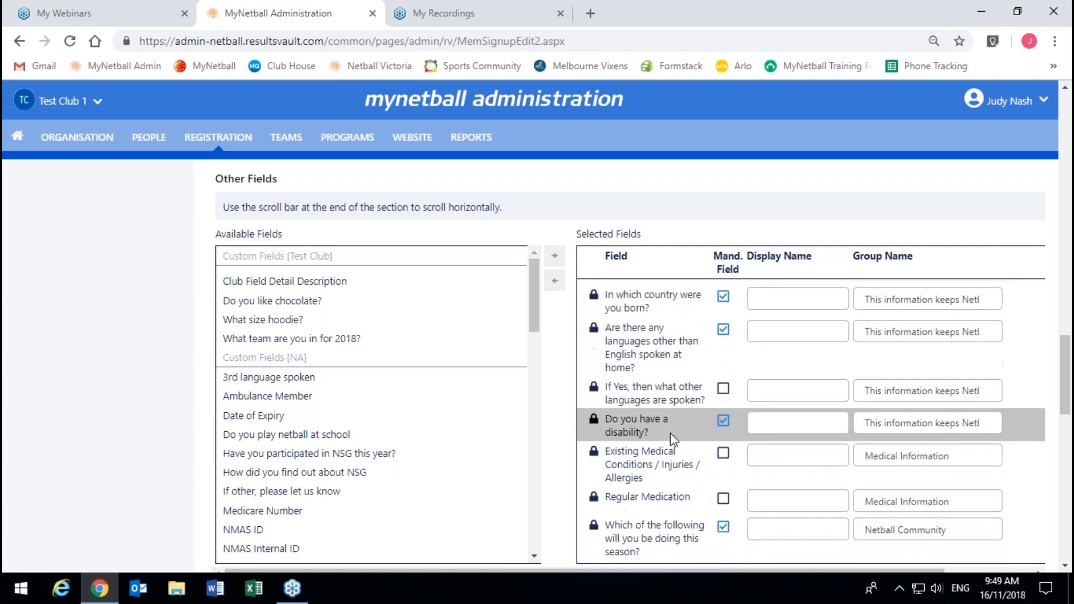
scroll(600, 444, up, 2)
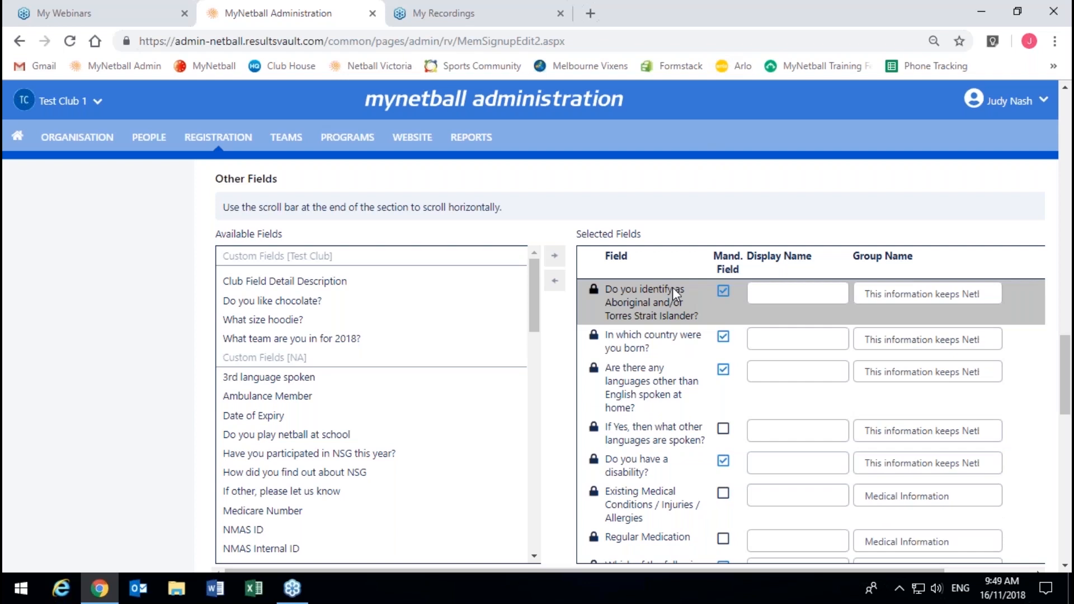
scroll(666, 293, down, 4)
scroll(627, 418, down, 2)
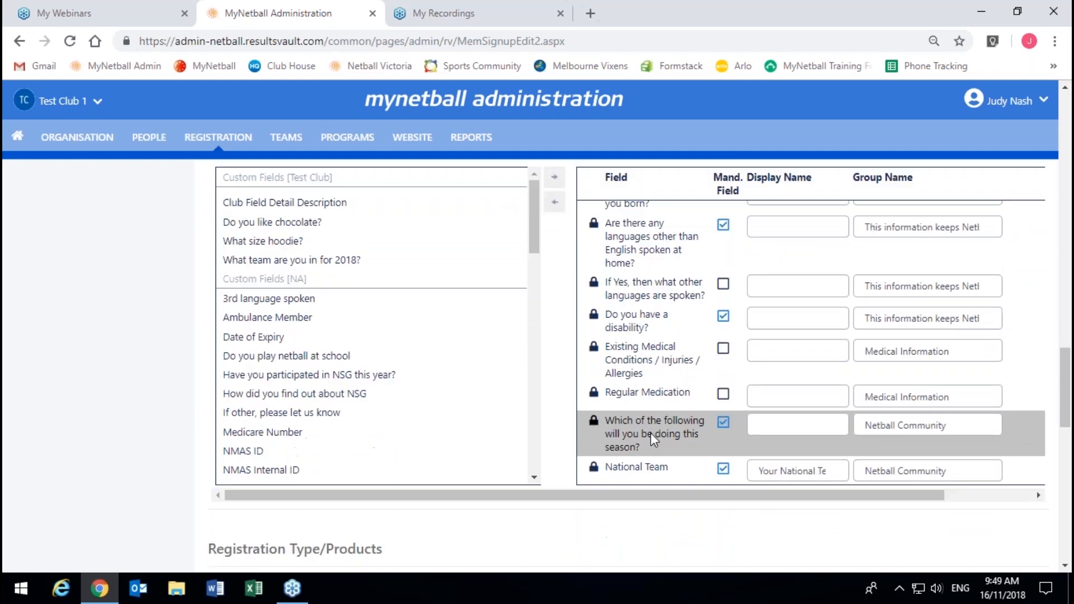
scroll(650, 433, up, 2)
scroll(556, 437, up, 2)
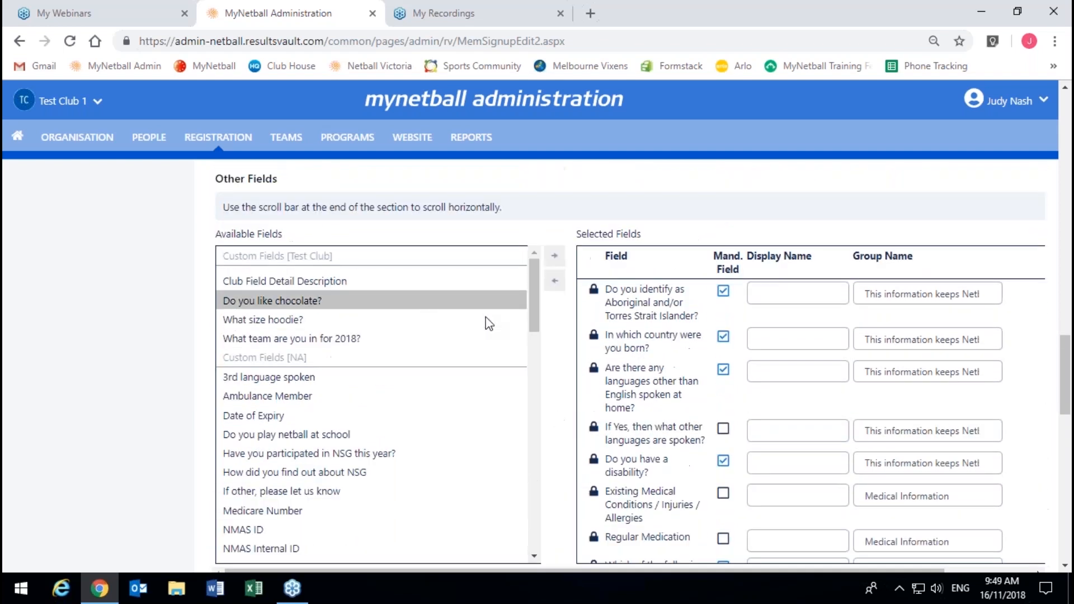
double_click(256, 301)
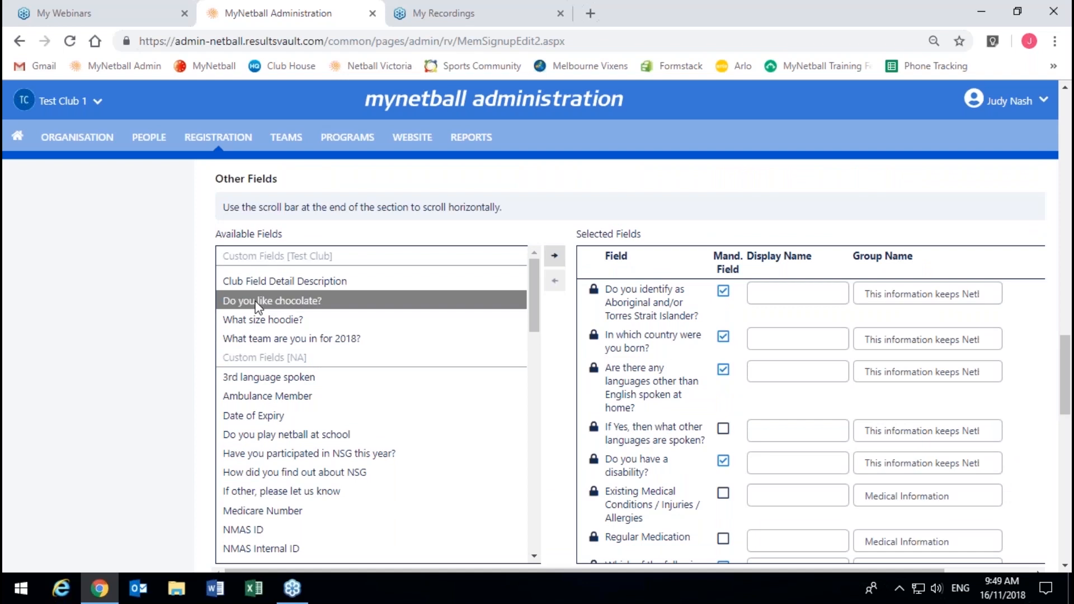
Step: Make the chocolate question mandatory with the group name 'Food Preferences'
scroll(695, 460, down, 1)
scroll(696, 462, down, 1)
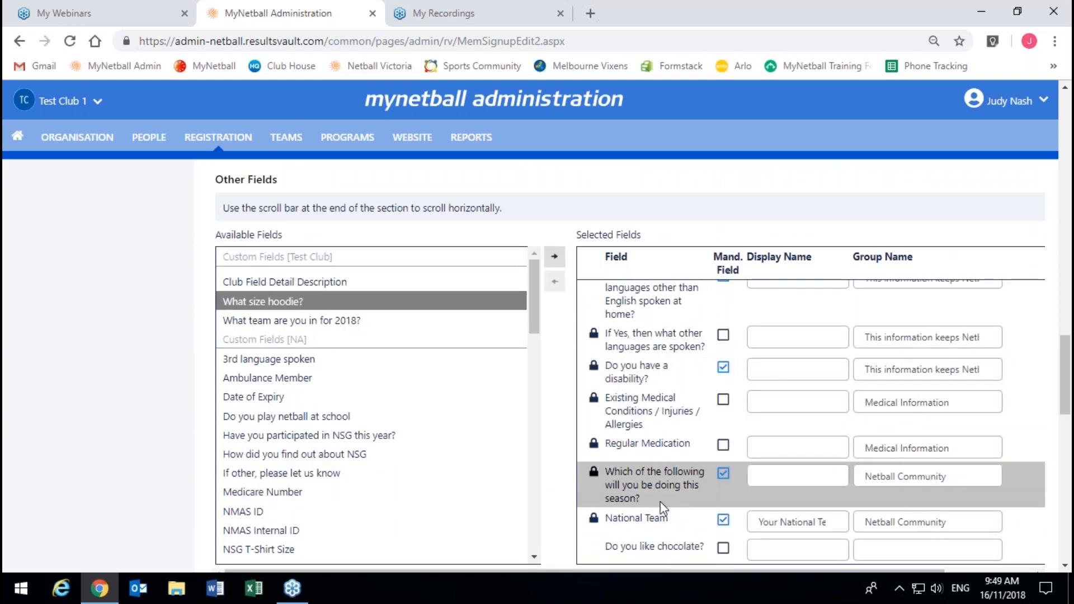
click(721, 548)
click(924, 547)
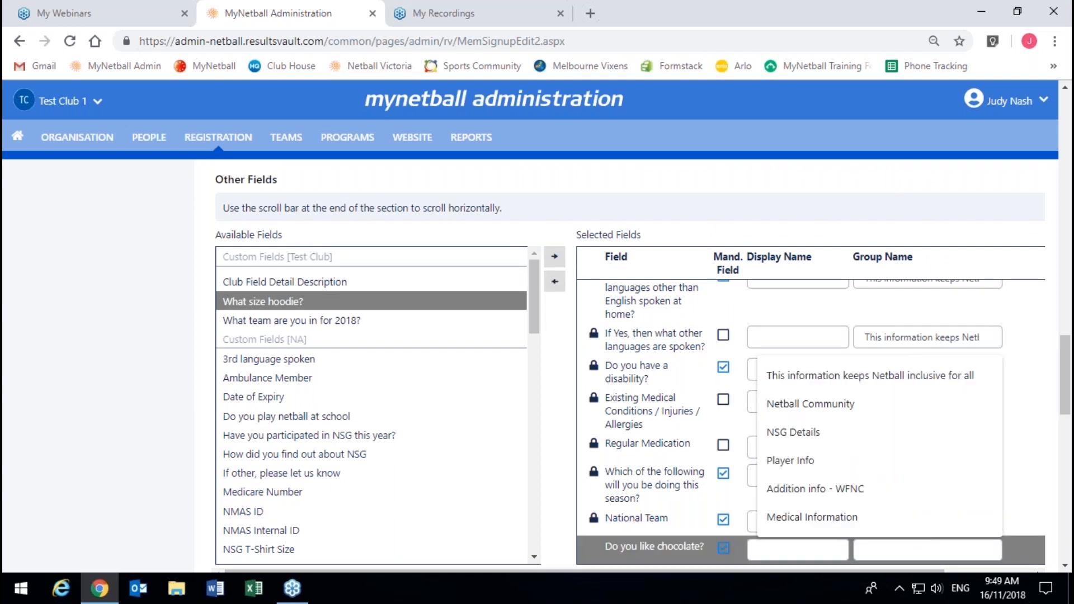
text(Food Preference)
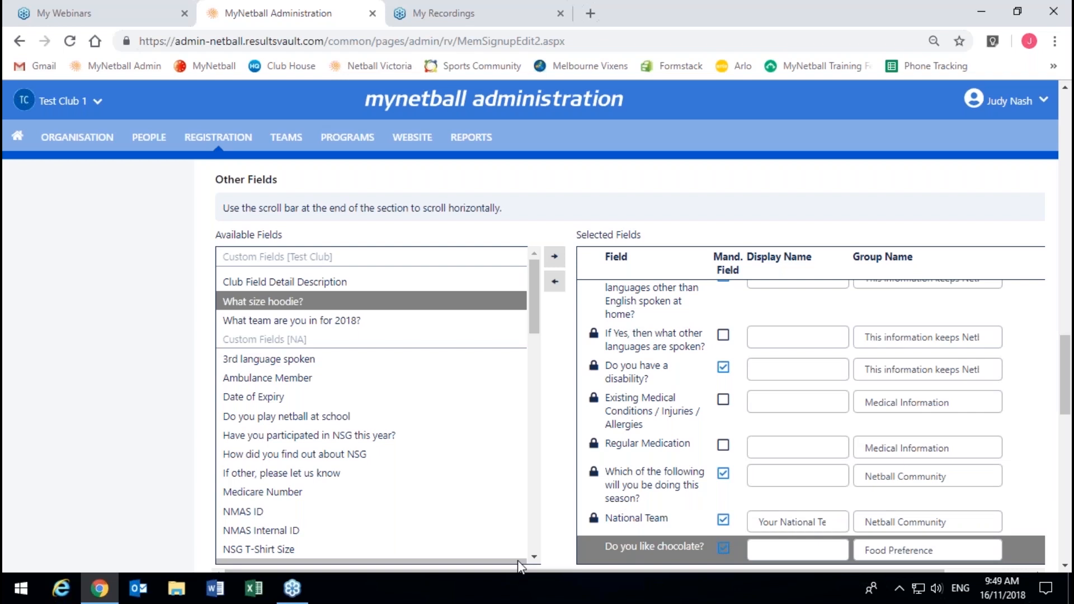
scroll(705, 548, down, 3)
scroll(867, 263, up, 5)
scroll(765, 471, down, 1)
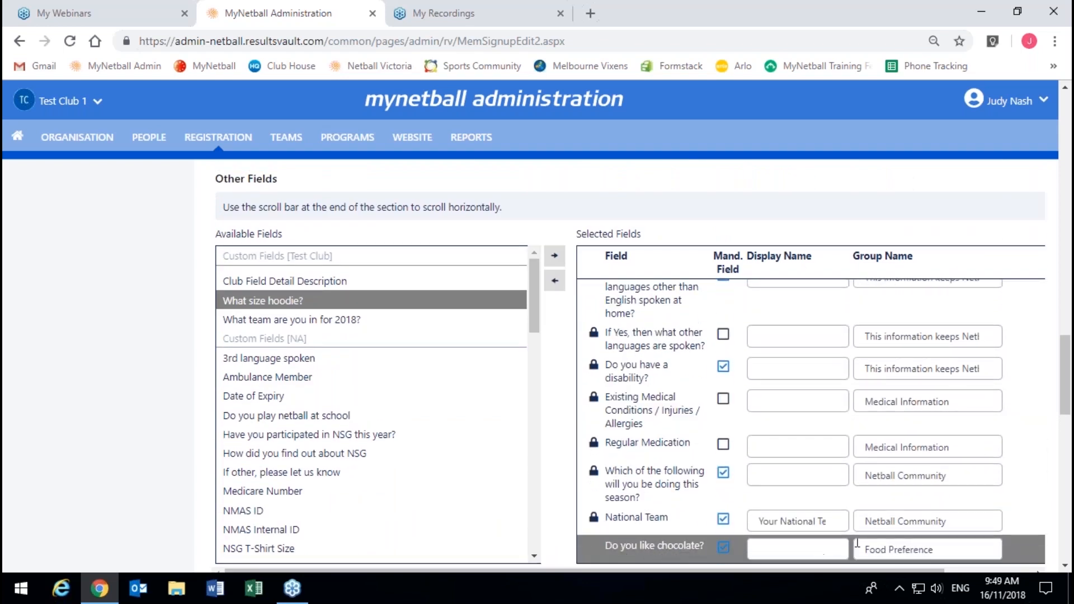
click(966, 546)
text(s)
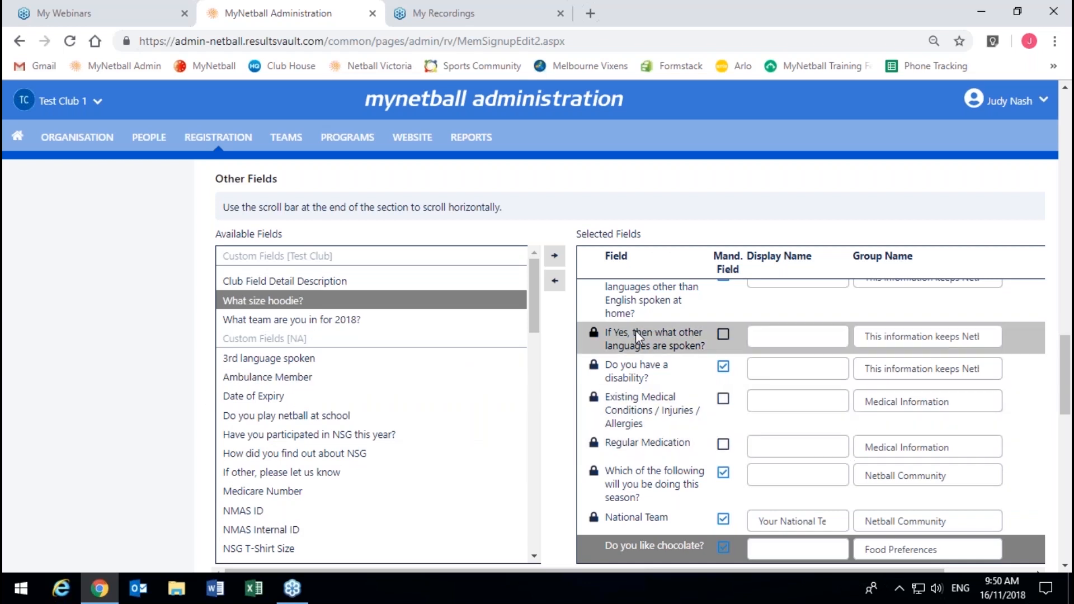
scroll(649, 323, down, 2)
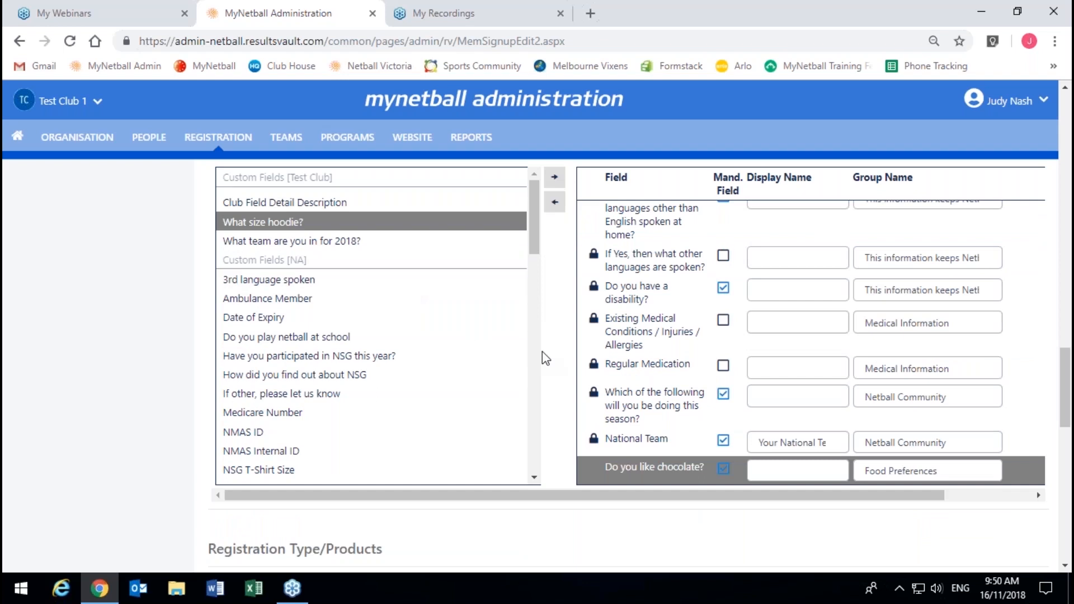
Step: Add Junior Club Membership and Wonthaggi Testing Senior membership, re-adding them so Junior comes first
scroll(568, 361, down, 4)
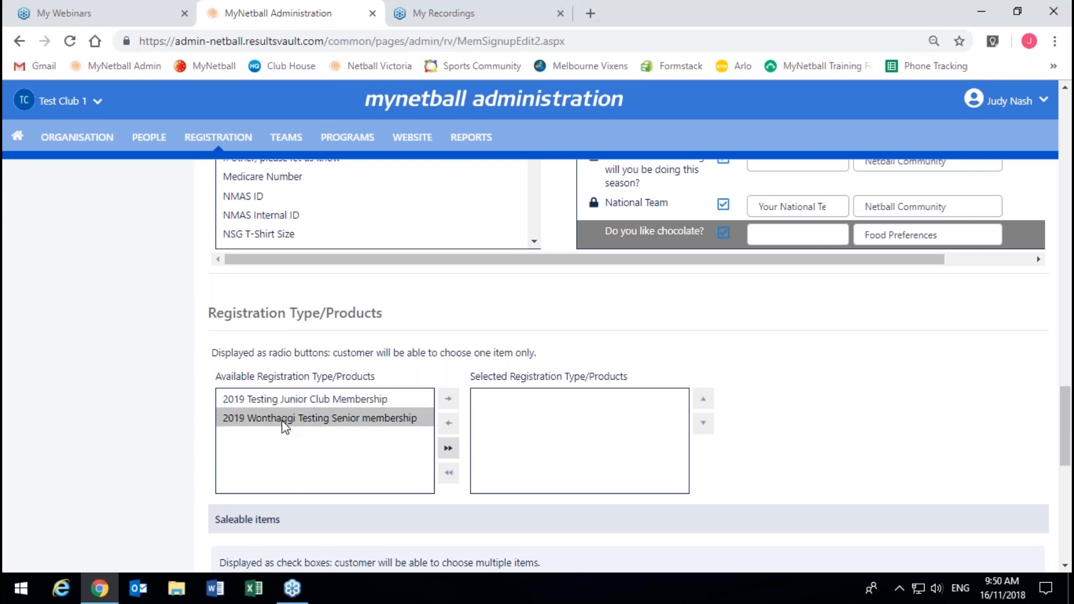
double_click(281, 417)
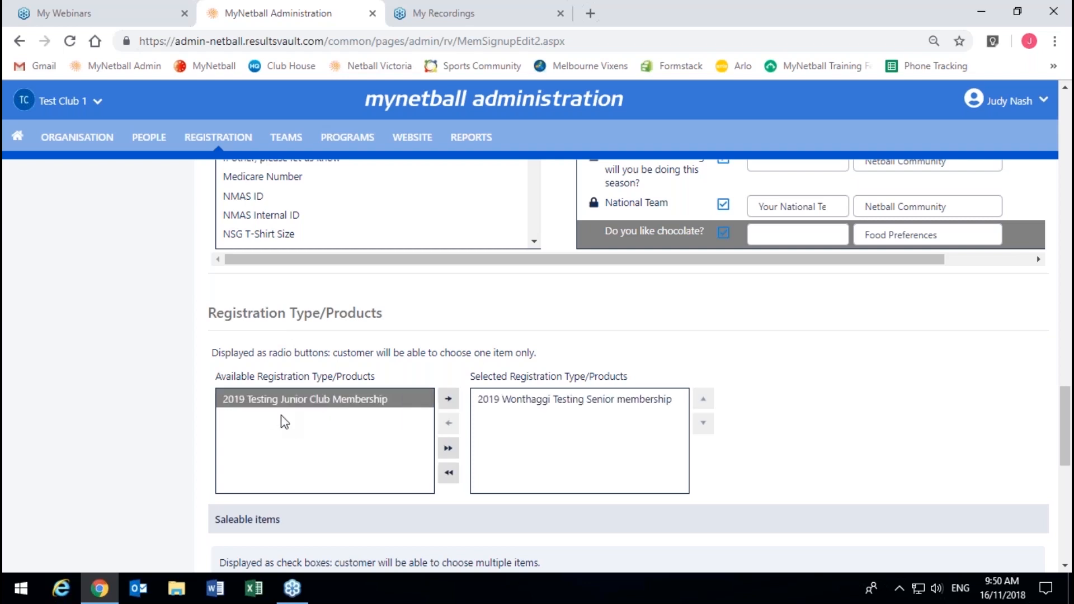
double_click(282, 392)
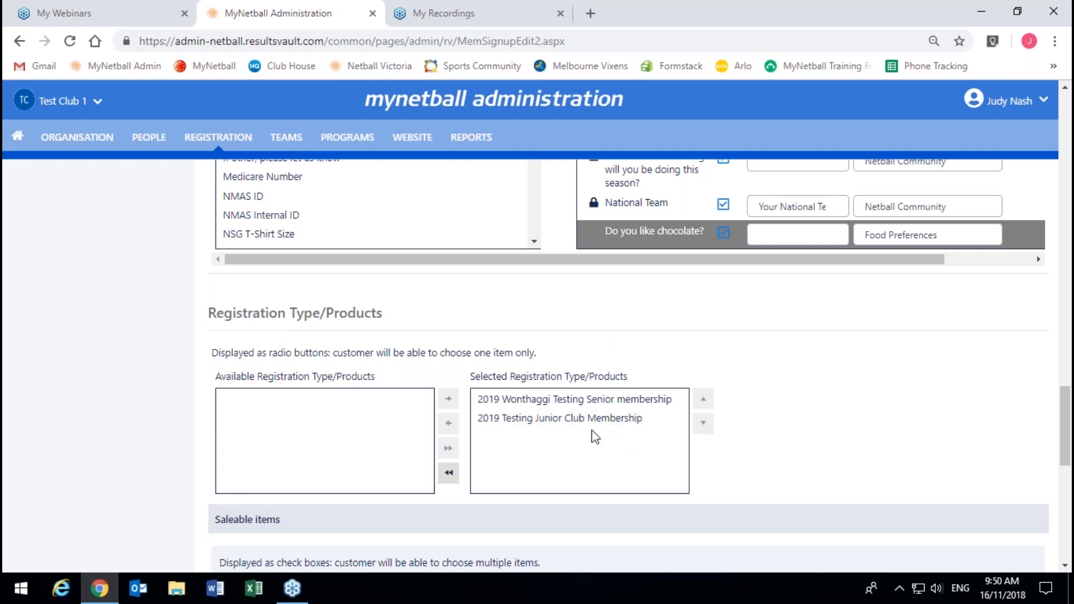
double_click(599, 409)
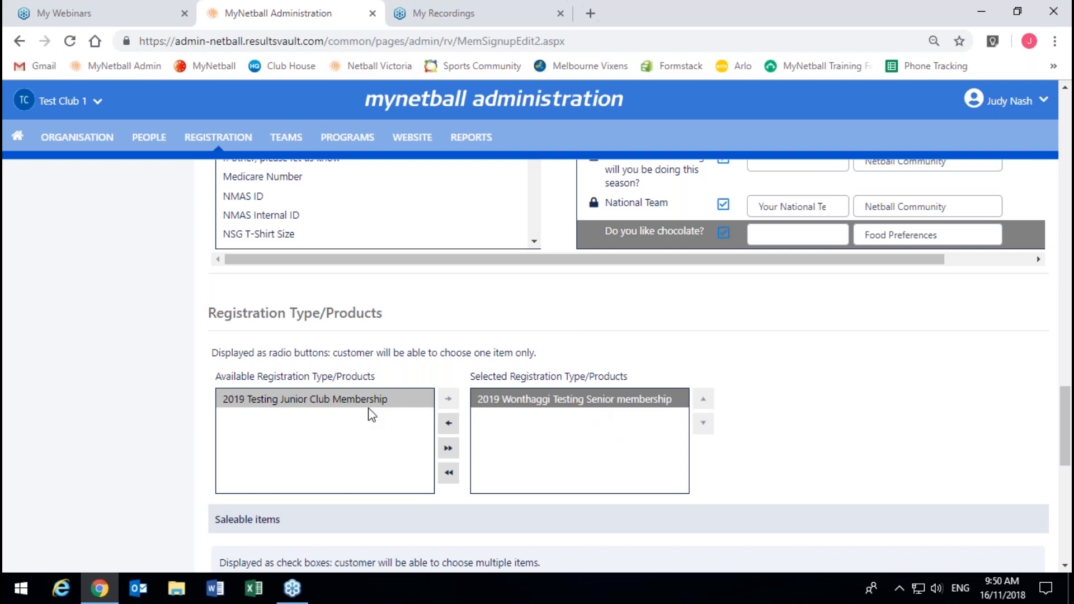
double_click(330, 412)
double_click(594, 402)
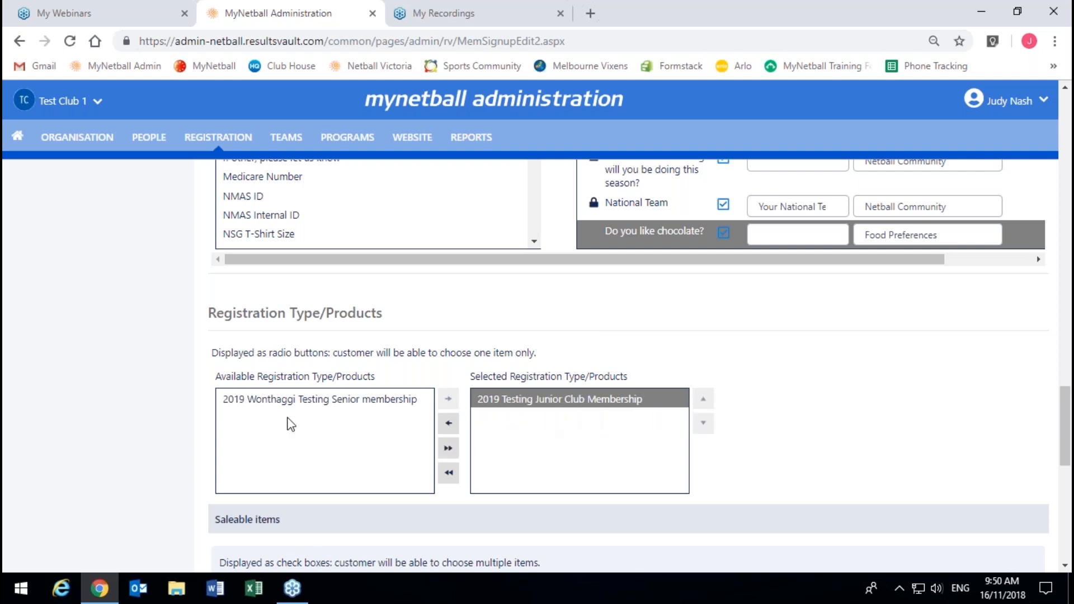
double_click(277, 403)
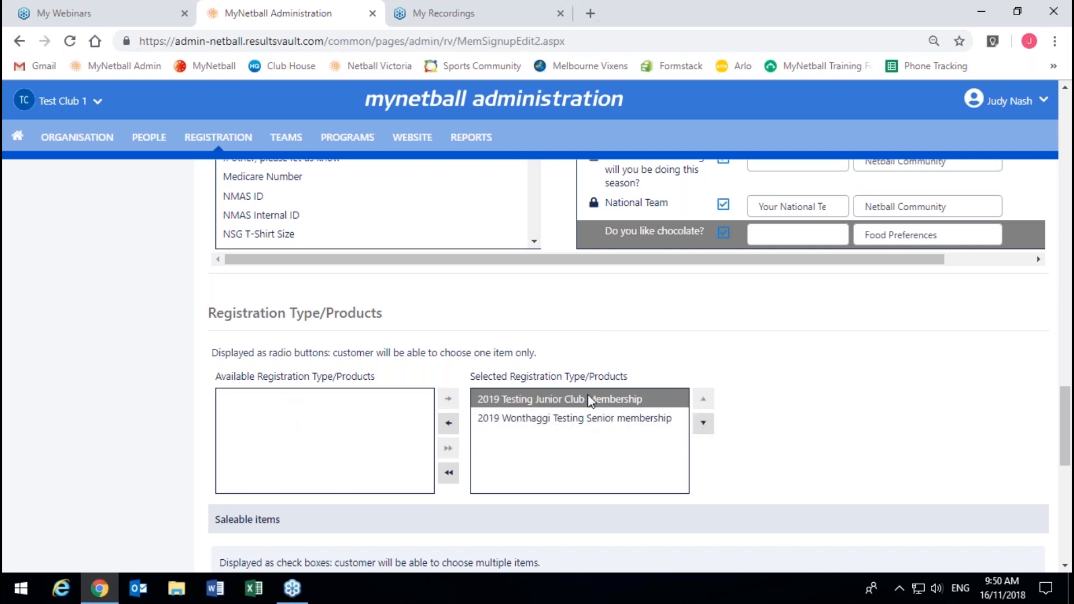
click(588, 419)
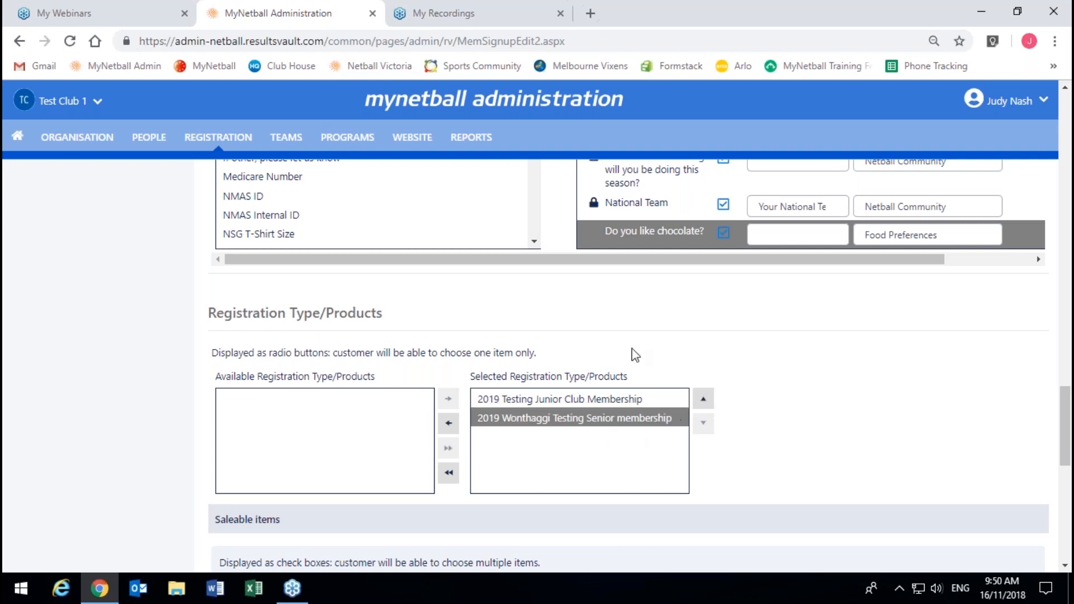
Step: Move HOODIE from Available Saleable items into the Selected list
scroll(647, 405, down, 1)
scroll(90, 525, down, 3)
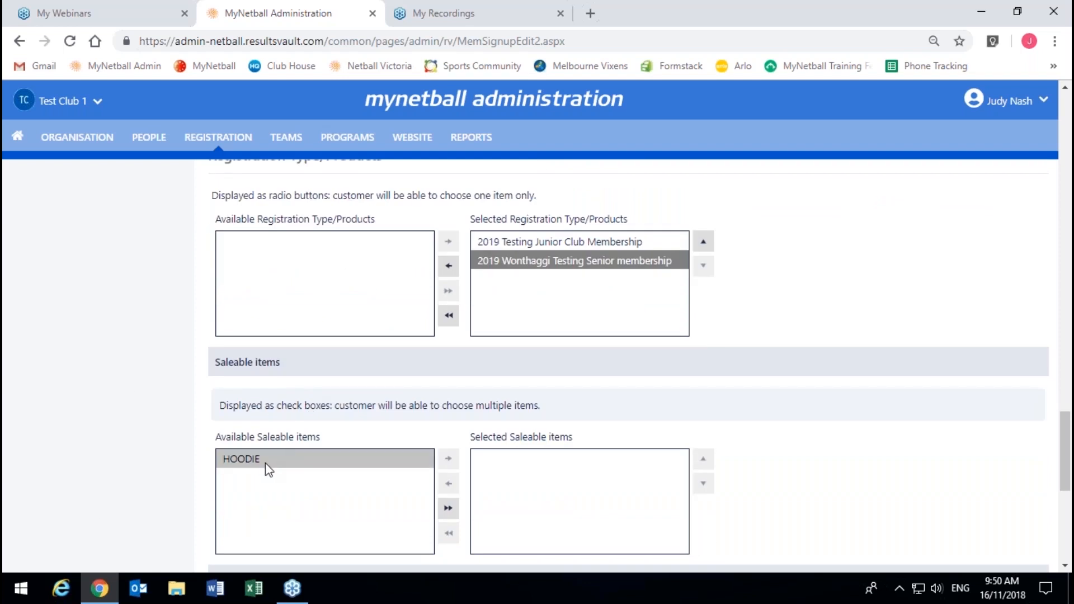
double_click(270, 464)
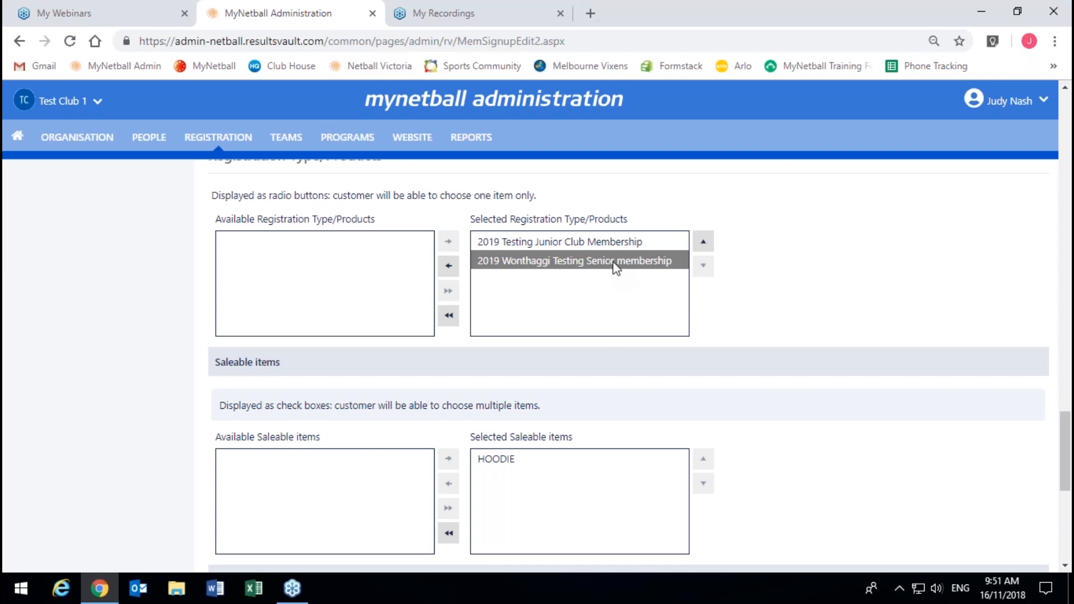
scroll(516, 340, down, 4)
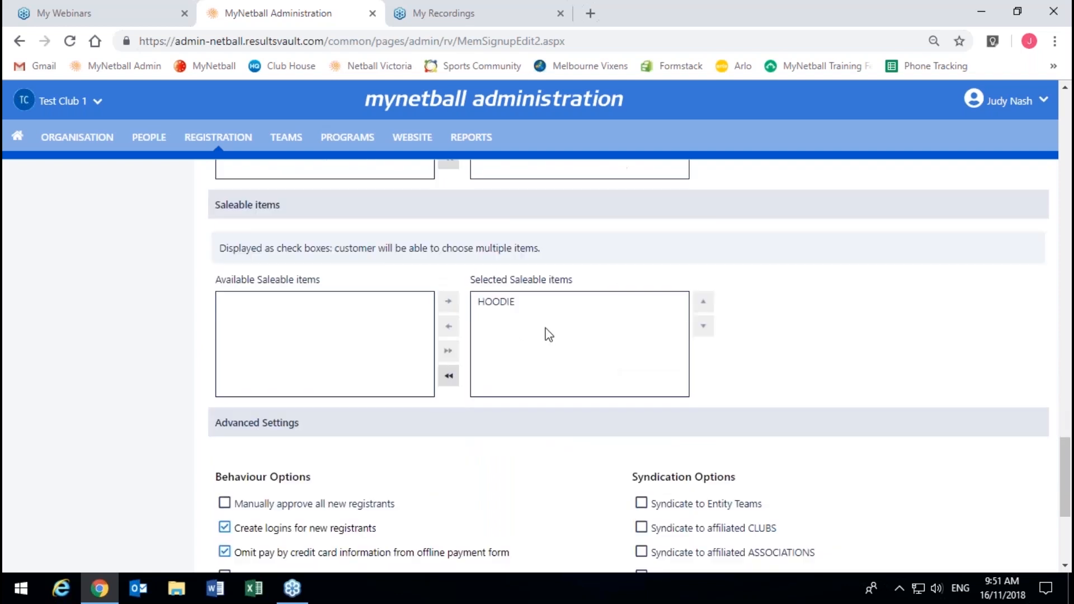
scroll(548, 339, down, 2)
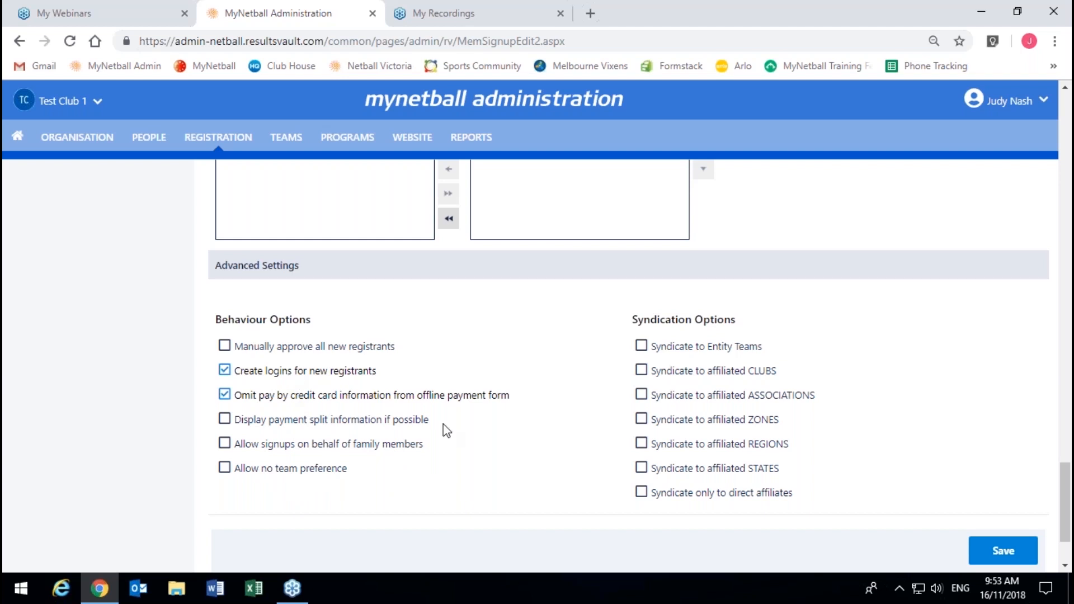
Step: Save and confirm the registration form edits, then return to the signup forms list
click(1000, 552)
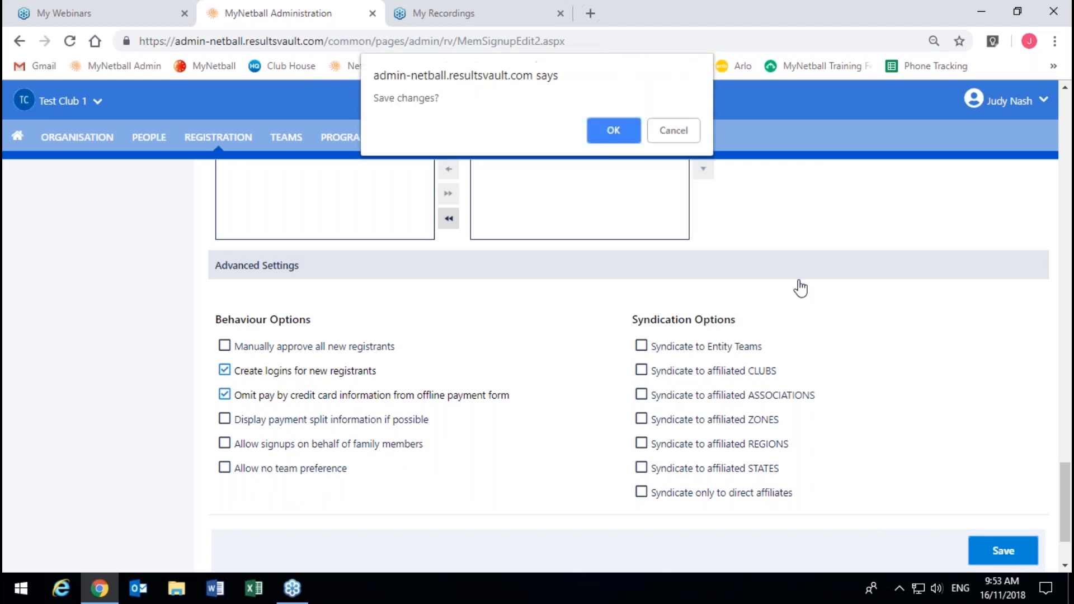
click(615, 134)
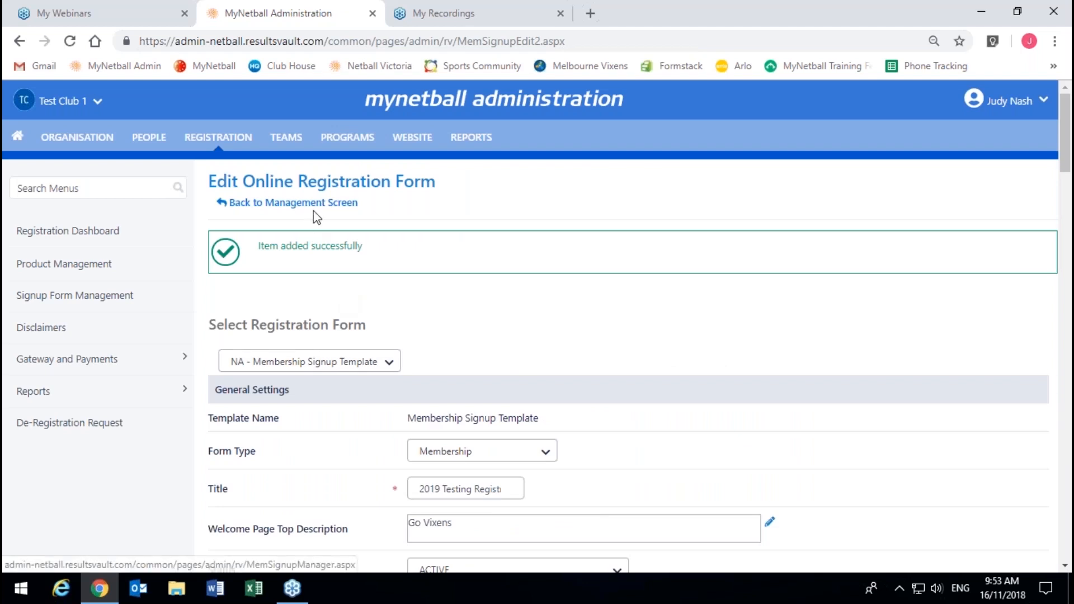
scroll(528, 349, down, 7)
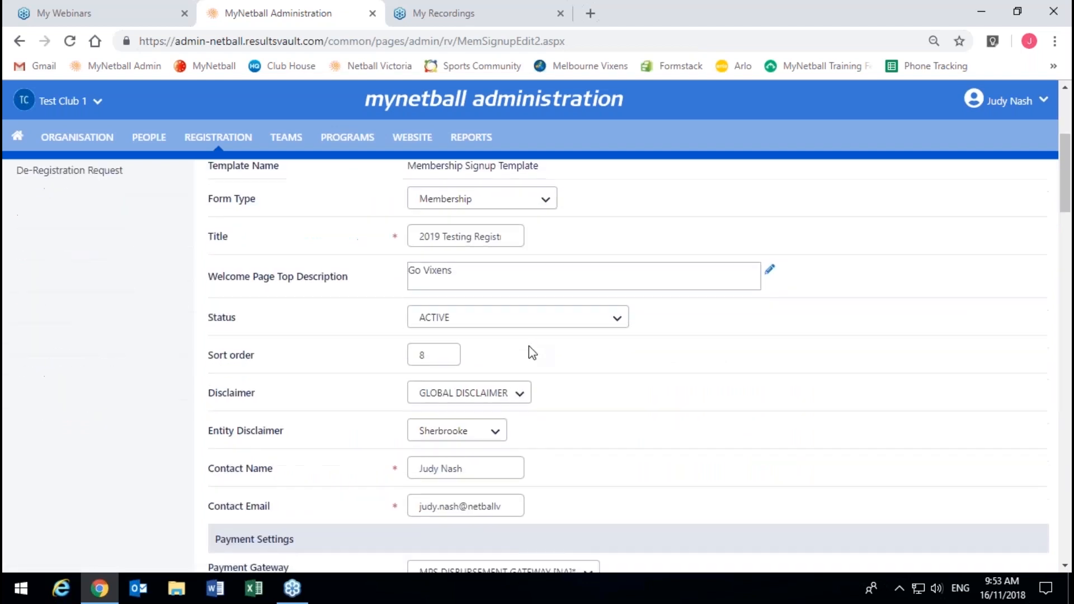
scroll(538, 380, down, 2)
scroll(444, 491, down, 4)
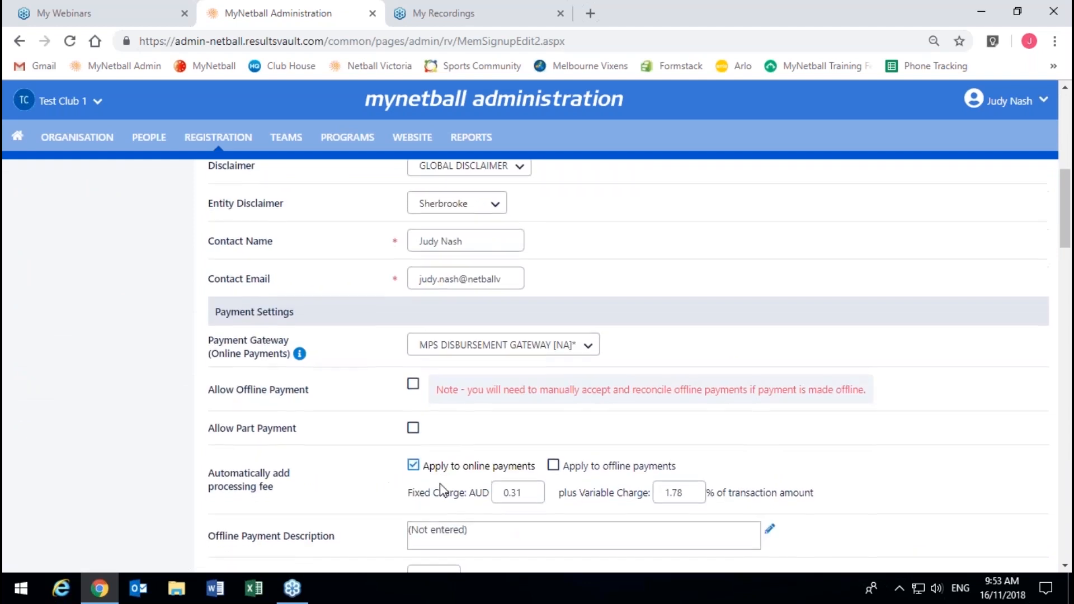
scroll(497, 333, up, 3)
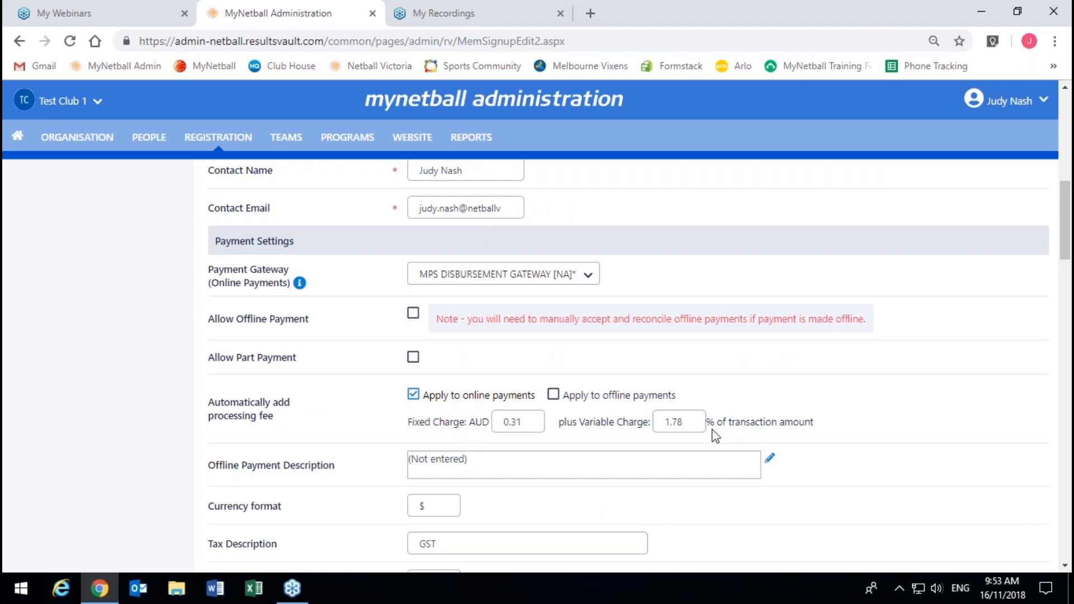
scroll(614, 438, up, 1)
scroll(612, 434, up, 10)
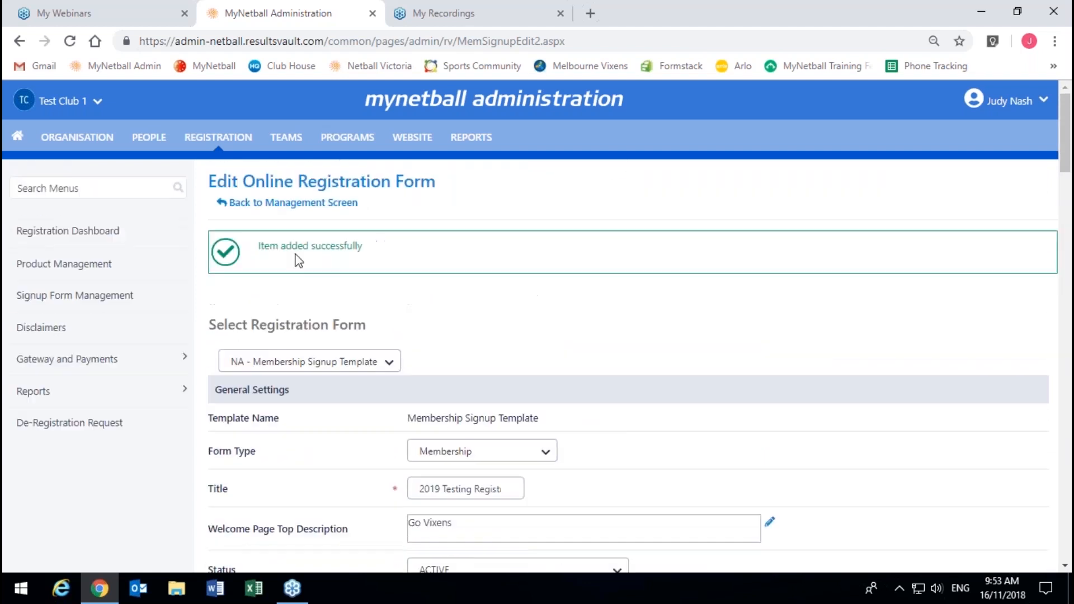
click(291, 211)
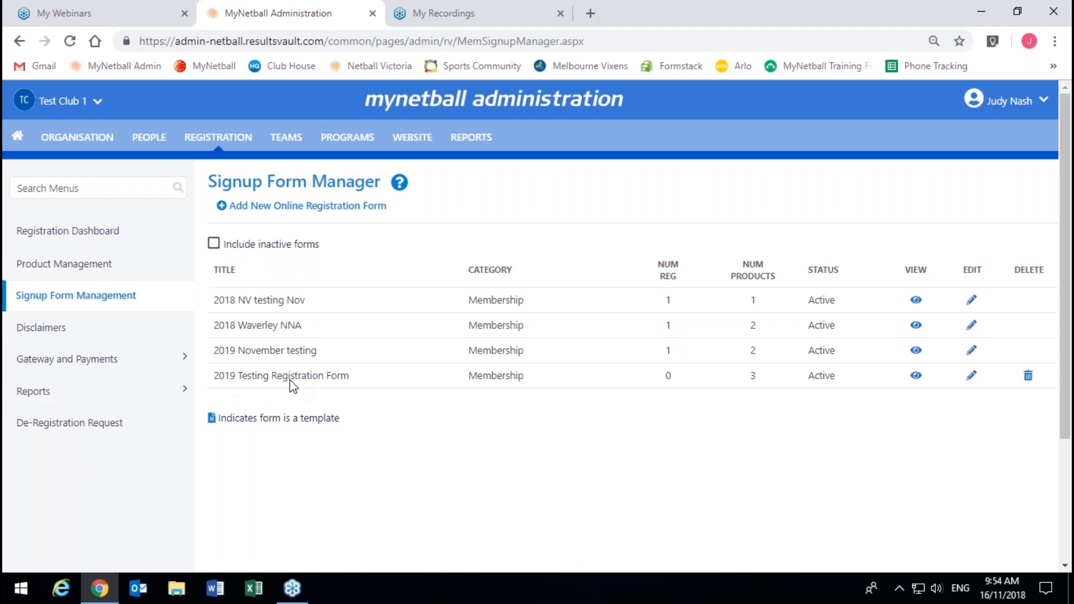
Step: Expand the Gateway and Payments section of the side menu
click(53, 360)
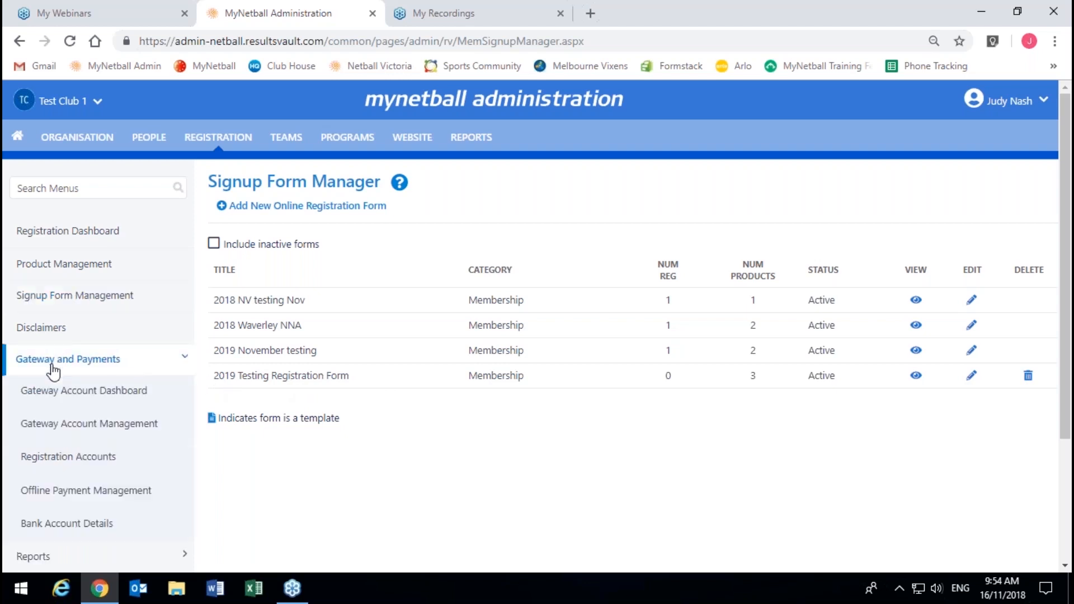
Step: Review Bank Account Details: status UnSubmitted, only Account Name 'TEST CLUB 1' filled
click(98, 529)
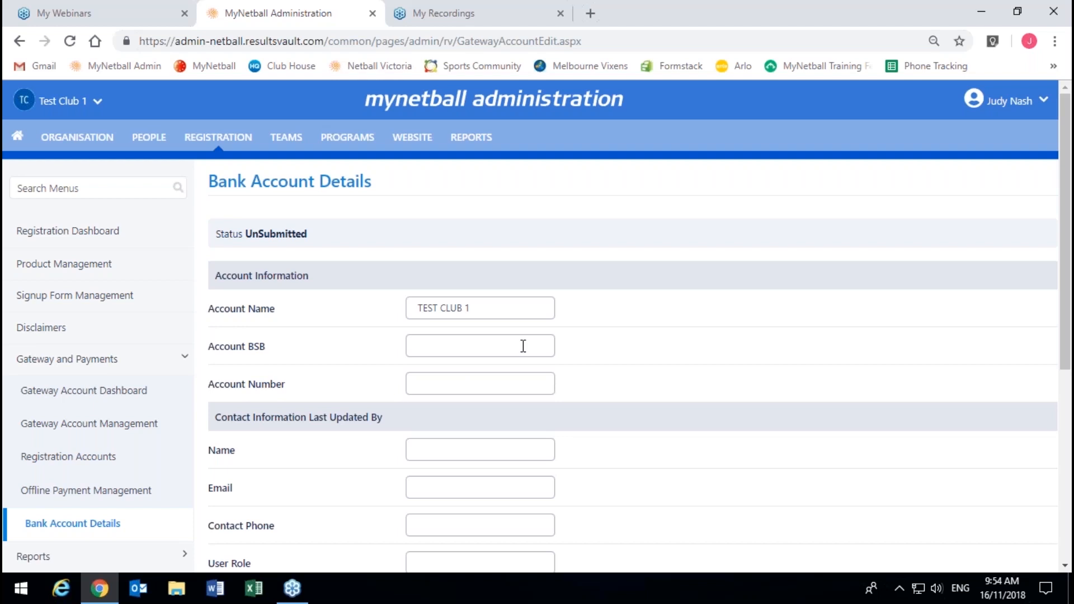
scroll(582, 384, down, 3)
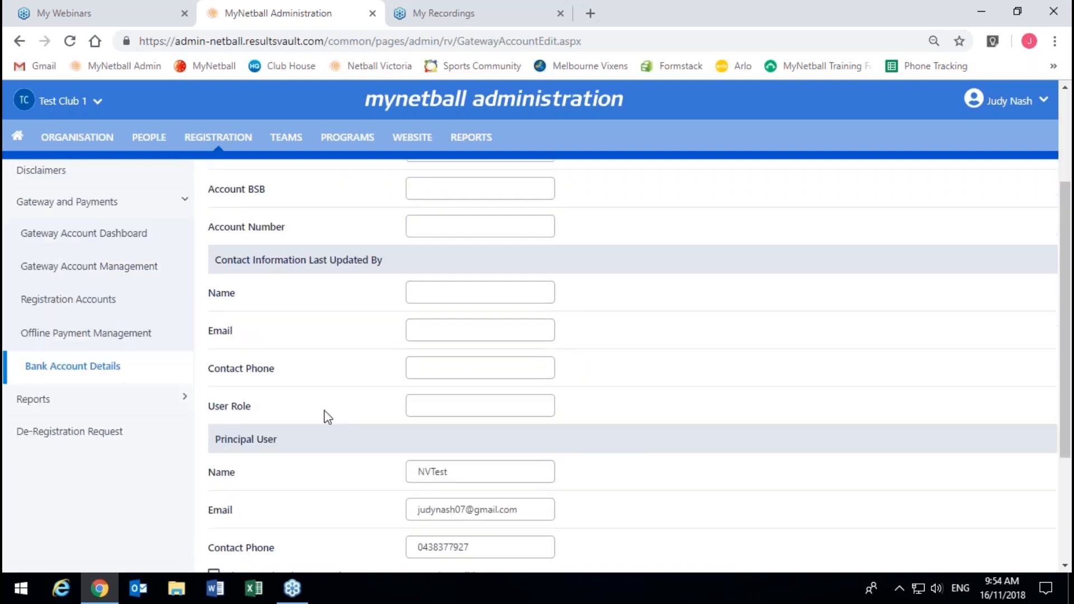
scroll(531, 446, up, 2)
scroll(536, 447, up, 2)
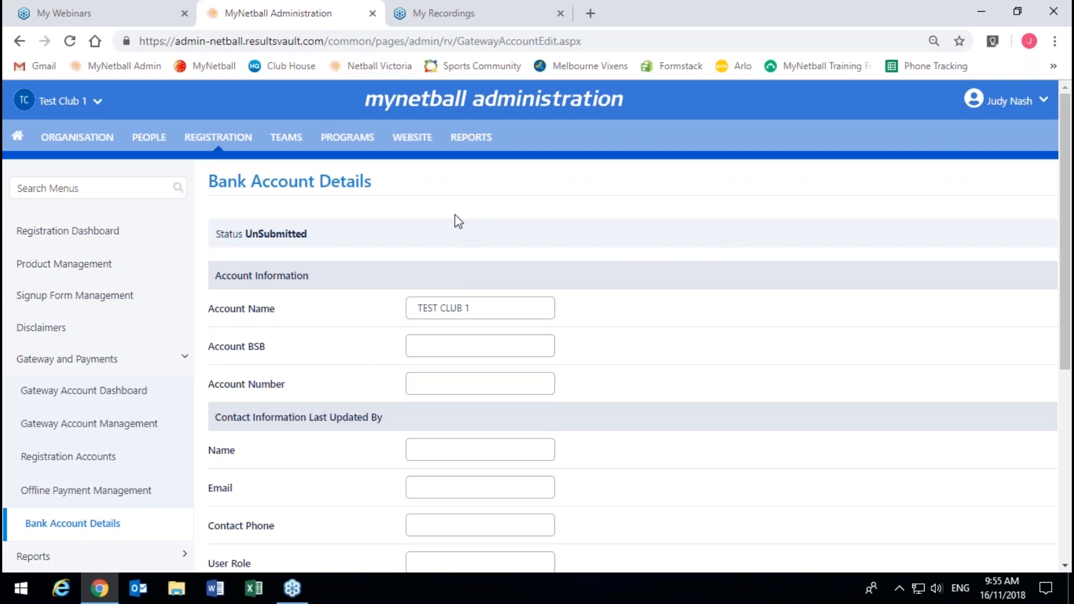
click(73, 360)
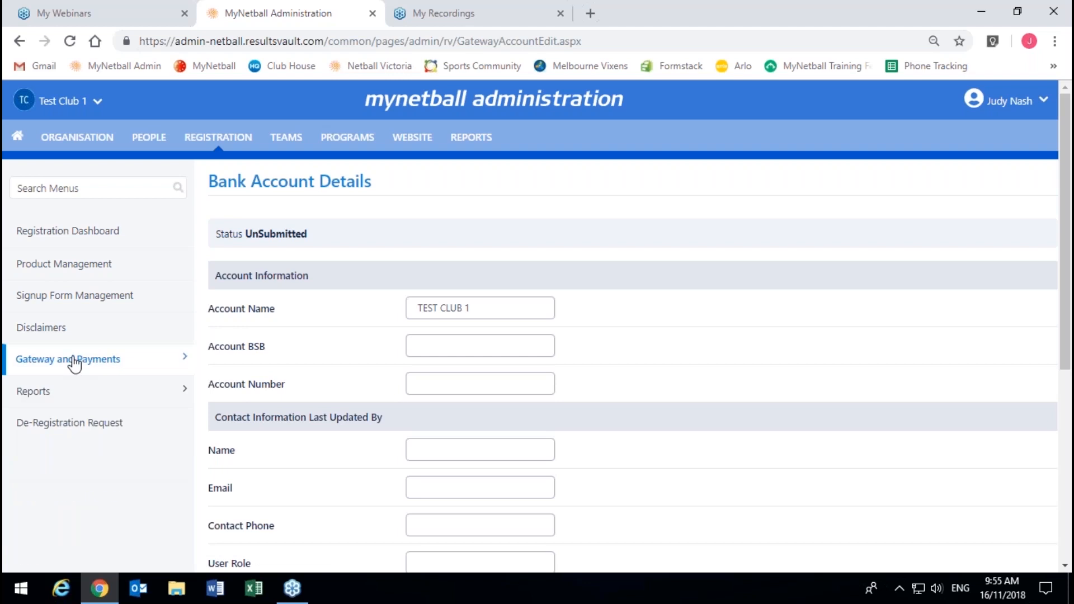
Step: Open Signup Form Management from the left menu
click(94, 307)
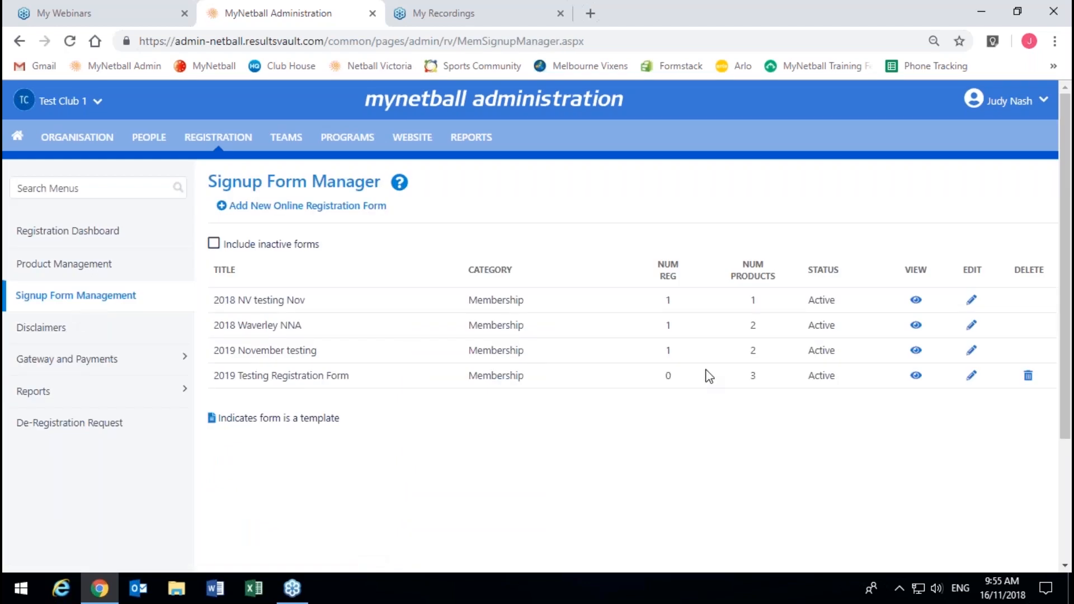
Step: Edit the 2019 November testing form and bring up its Form Links section
click(972, 352)
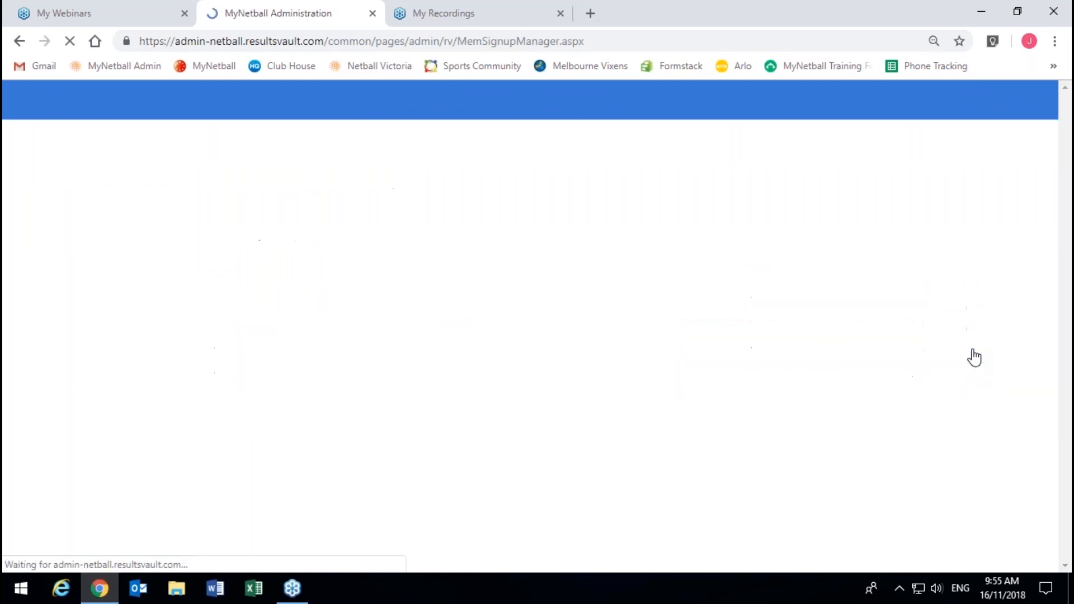
scroll(973, 356, down, 20)
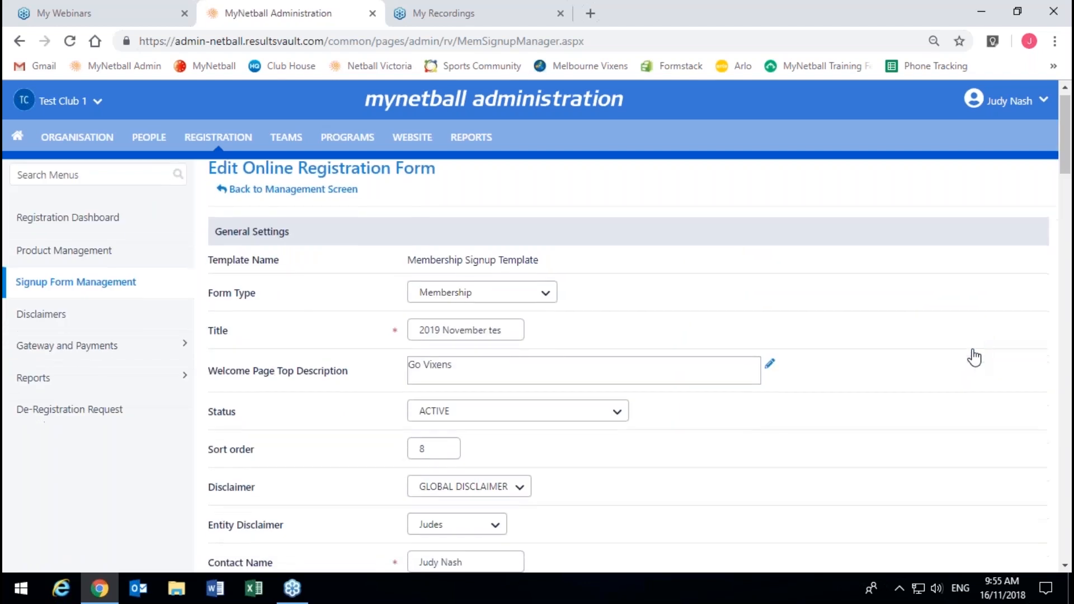
scroll(973, 357, down, 3)
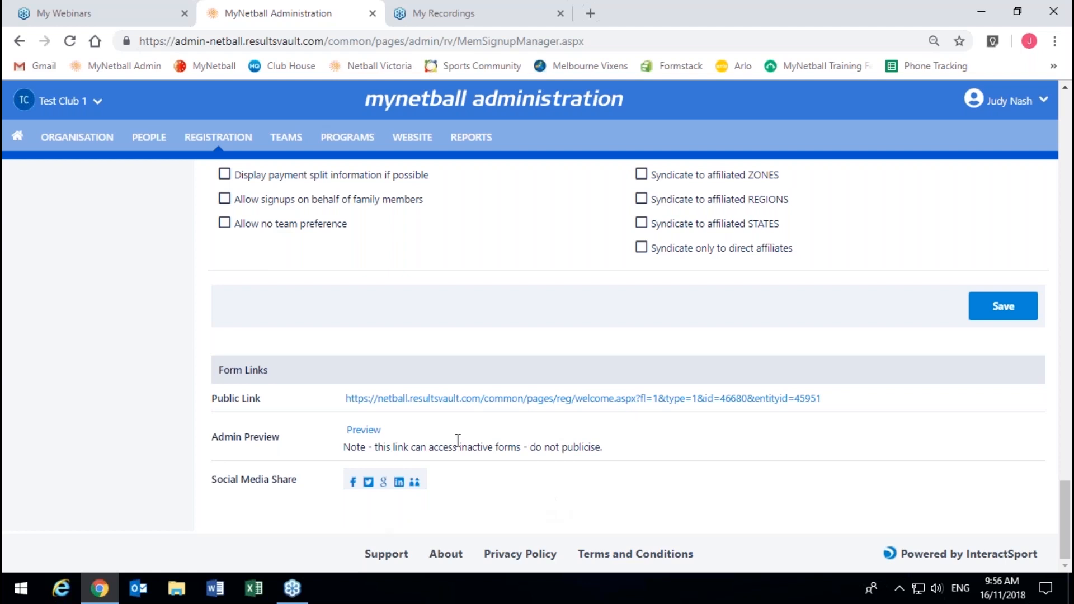
Step: Log in to the MyNetball participant portal in a new tab with the participant's username and password
click(593, 18)
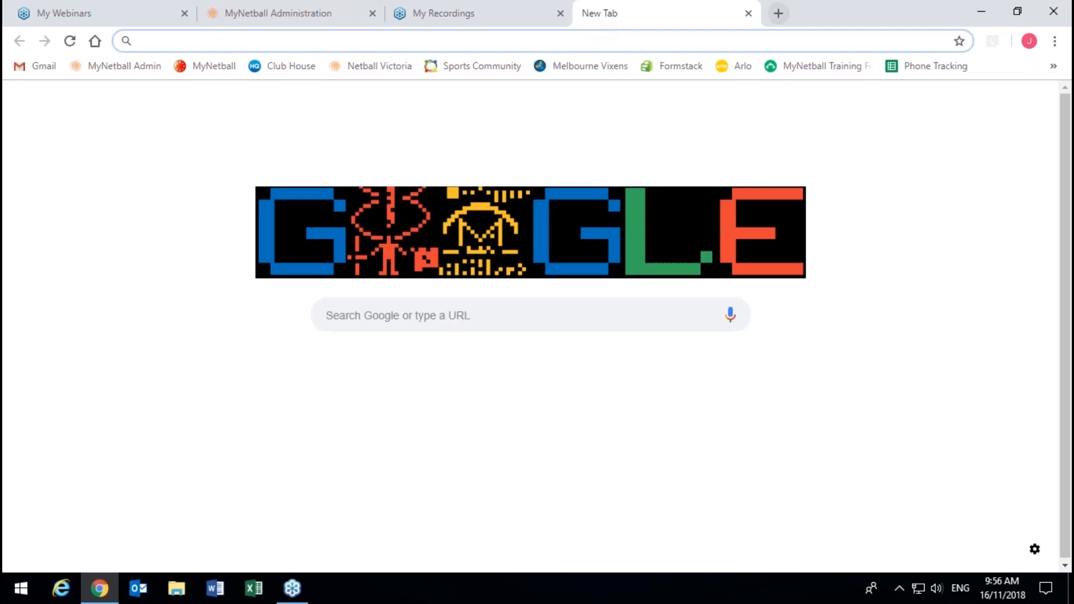
click(194, 70)
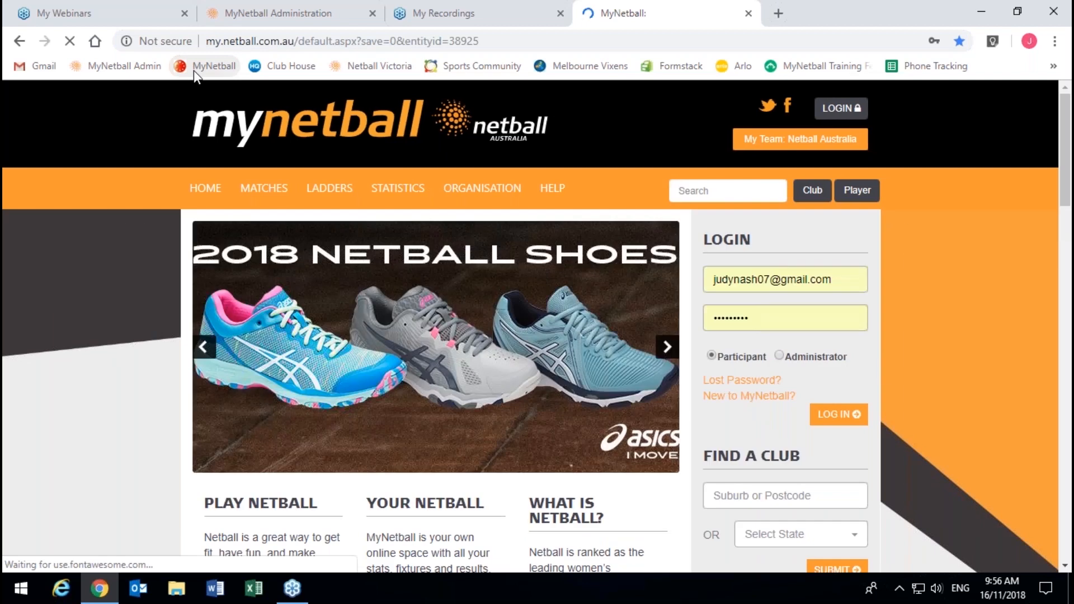
drag(846, 280, 707, 280)
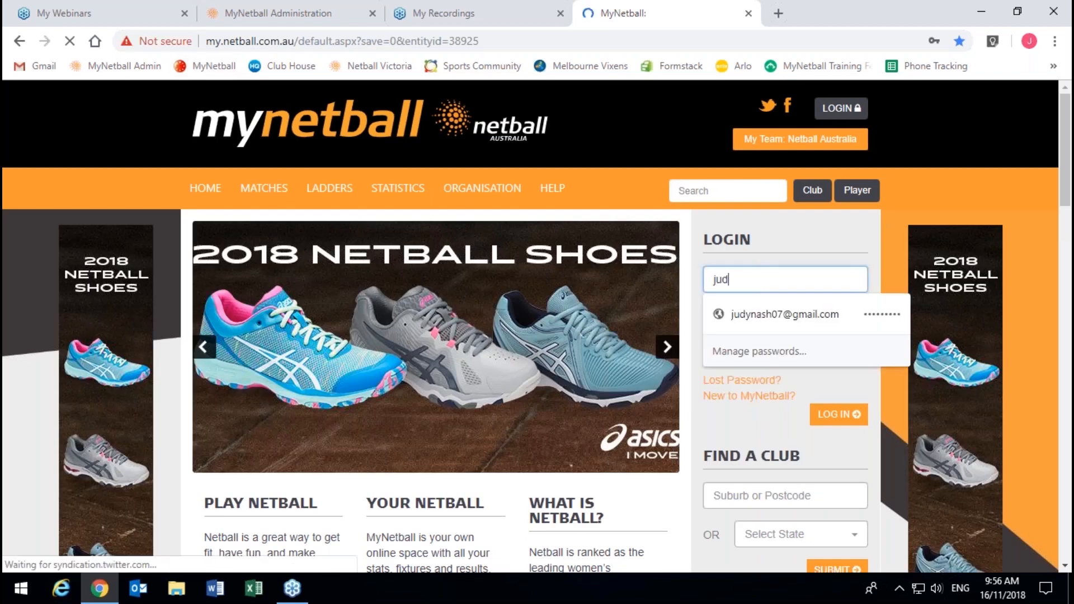
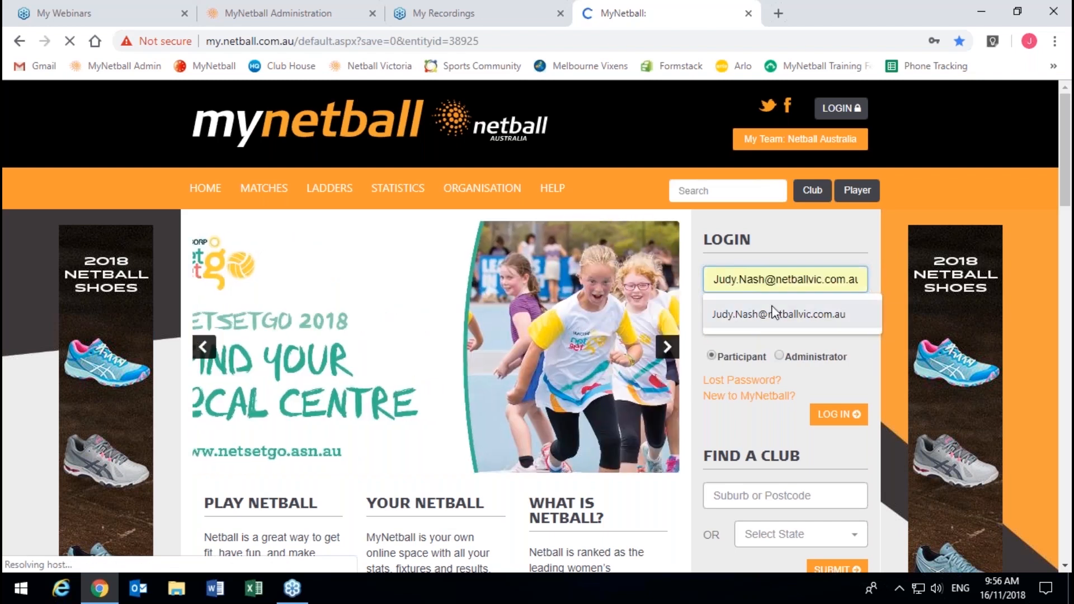
click(774, 313)
click(772, 309)
key(ctrl+a)
text(•••)
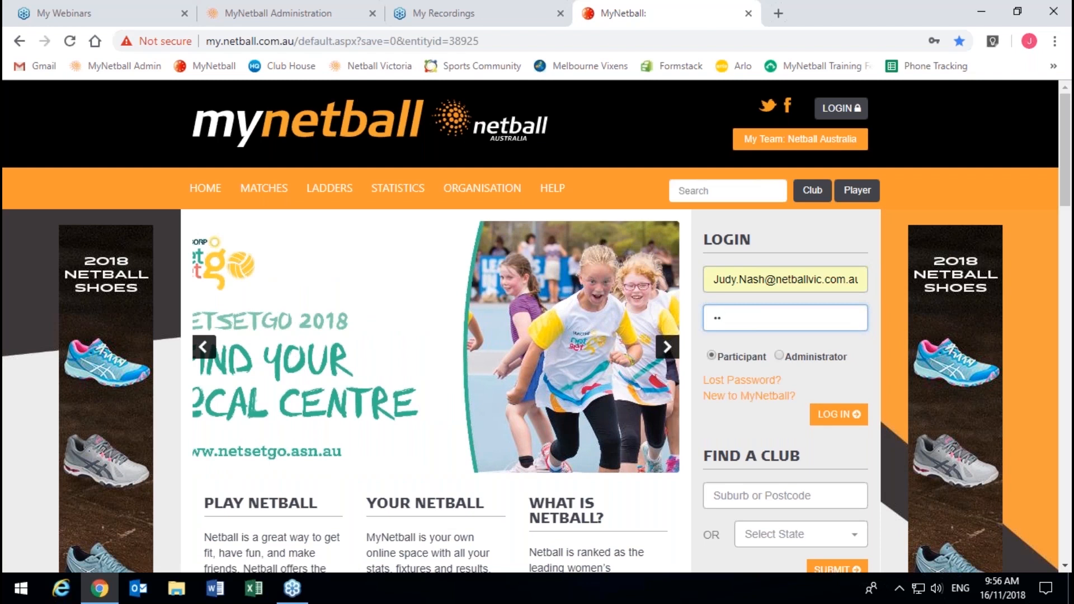
text(•••••)
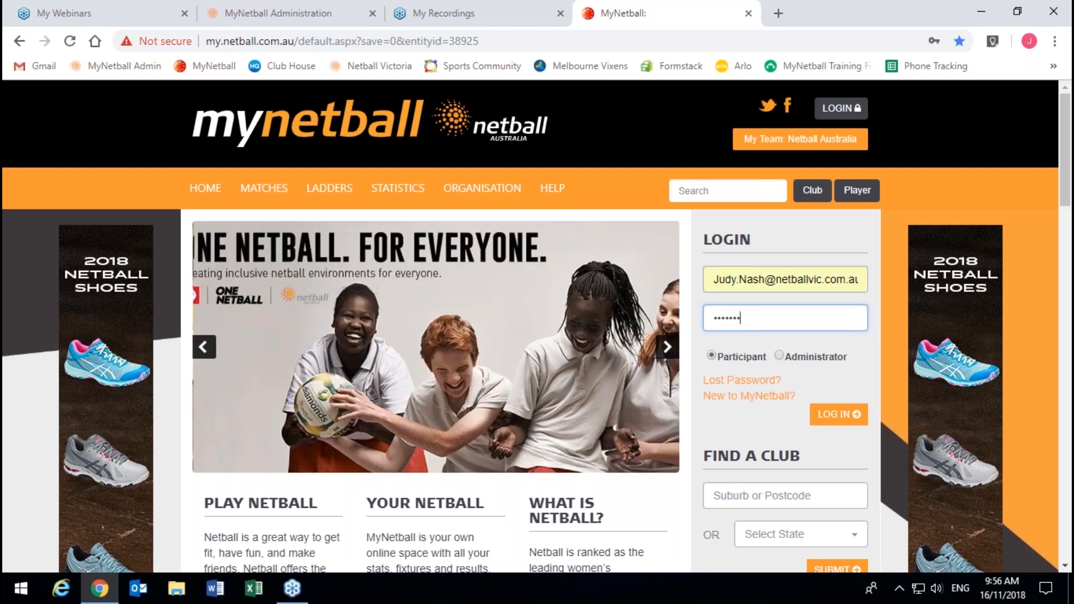
key(Return)
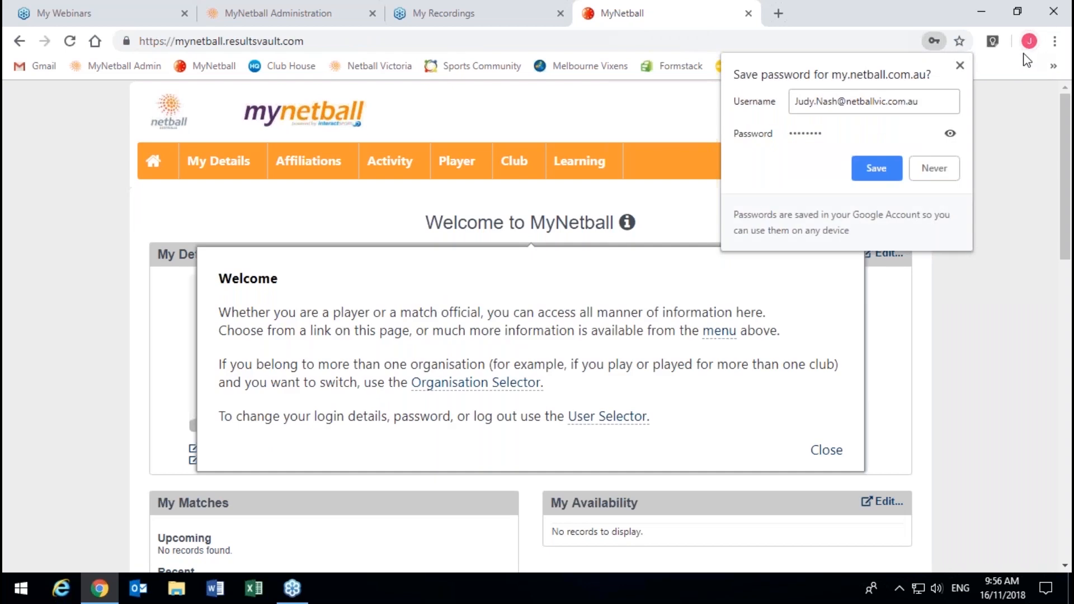
click(960, 66)
Step: Make Test Club 1 the current organisation and review its four Online Registration Forms
click(884, 103)
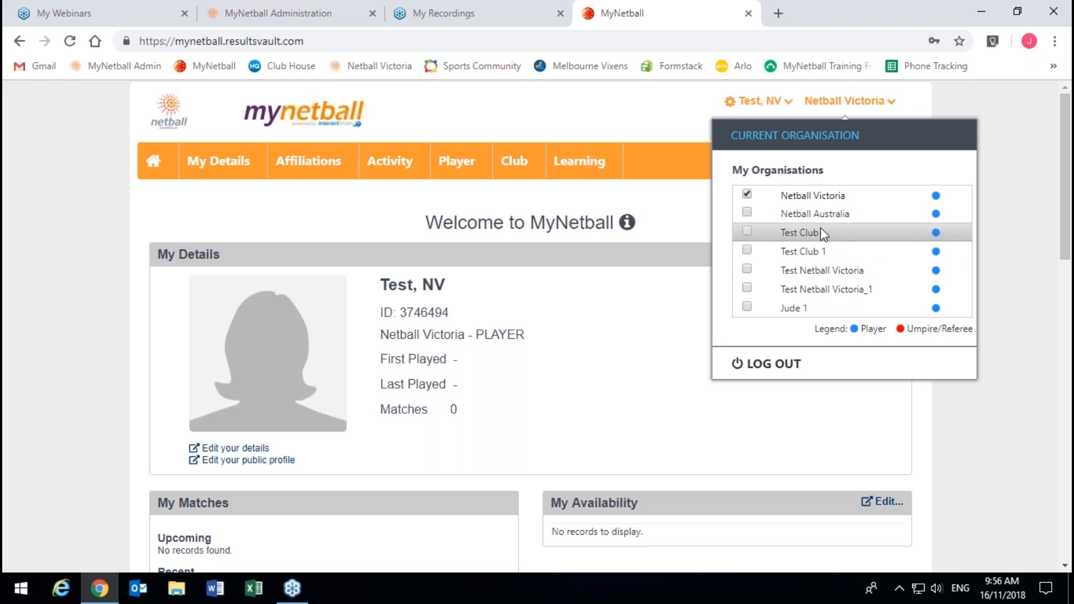
scroll(823, 234, down, 2)
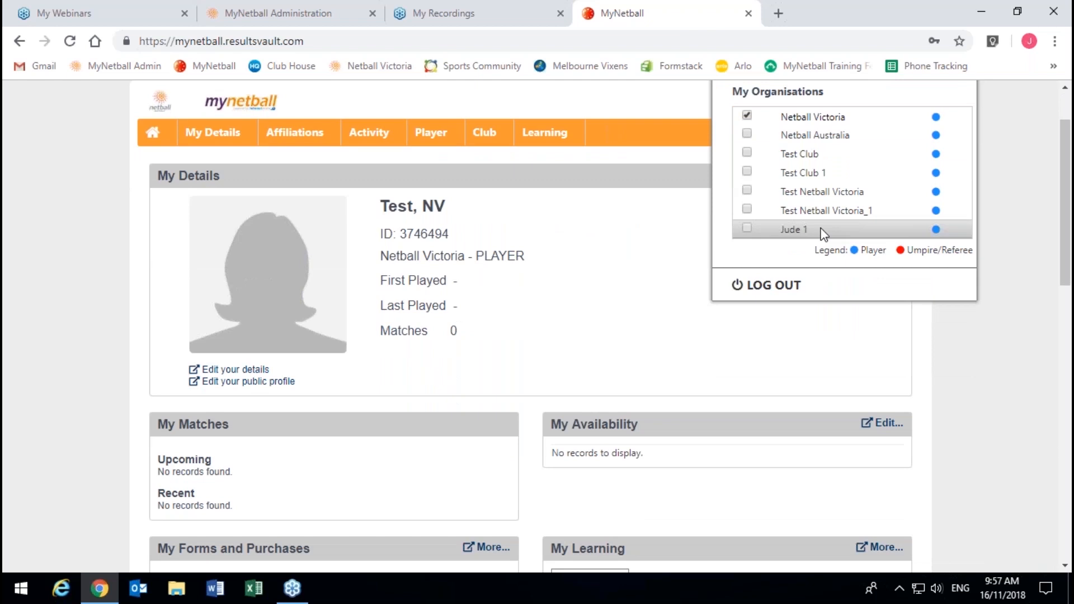
scroll(822, 230, up, 2)
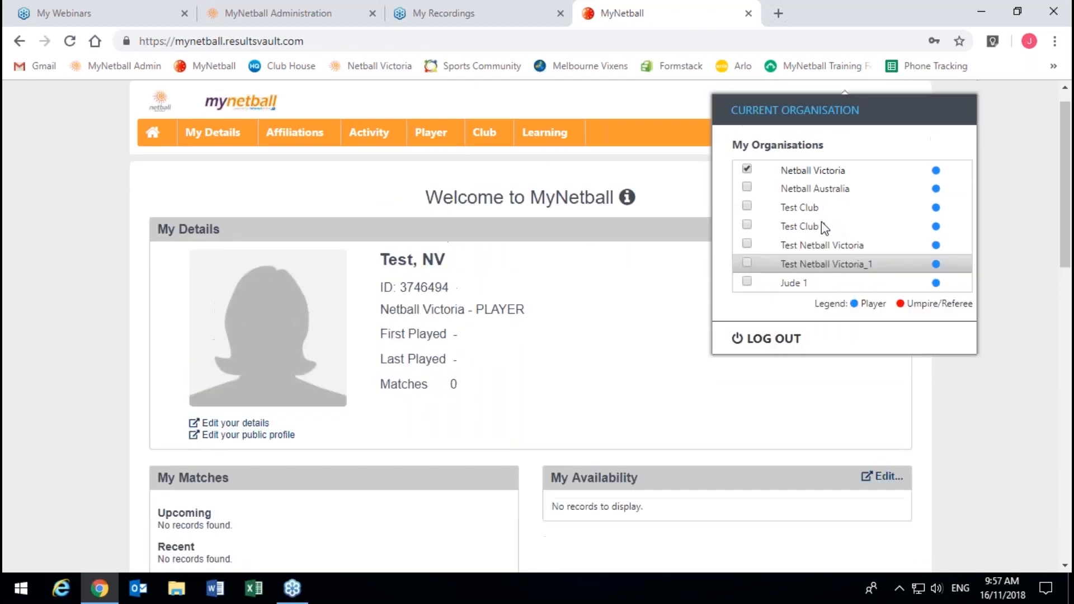
click(809, 246)
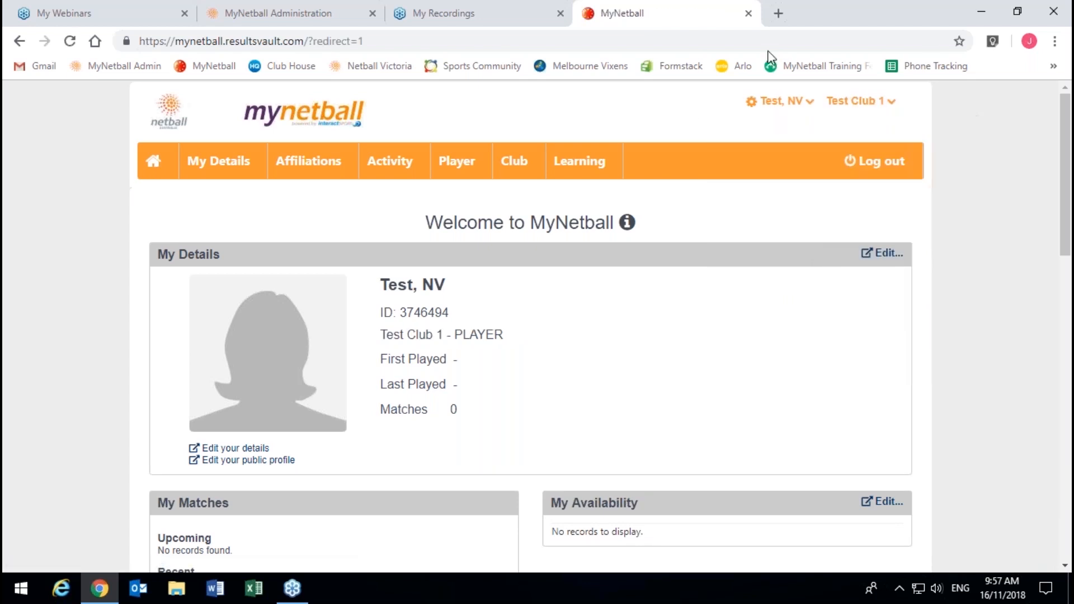
scroll(580, 266, down, 10)
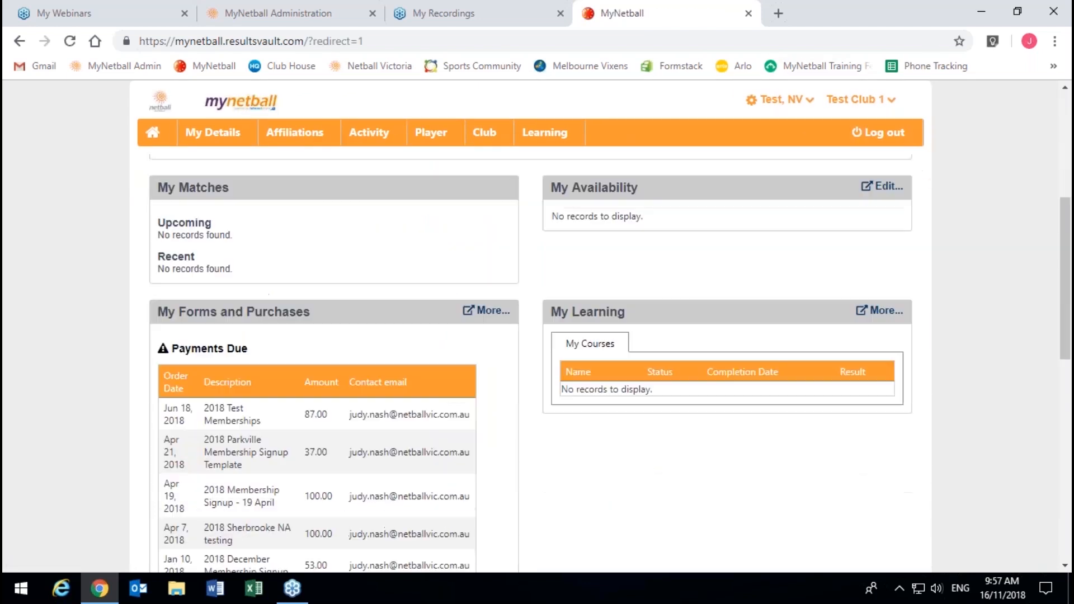
scroll(213, 517, down, 4)
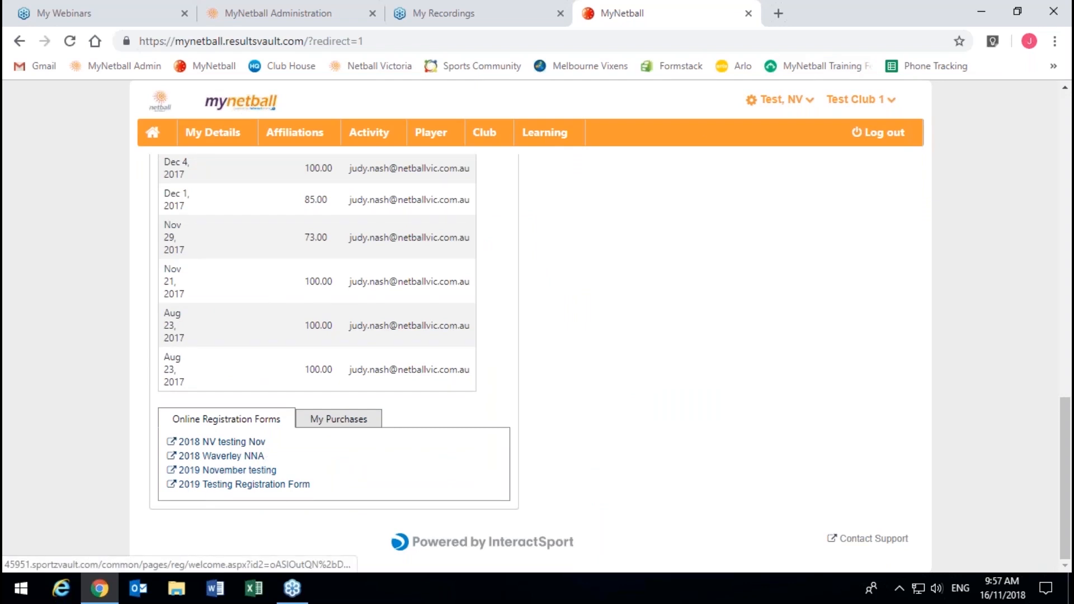
click(295, 132)
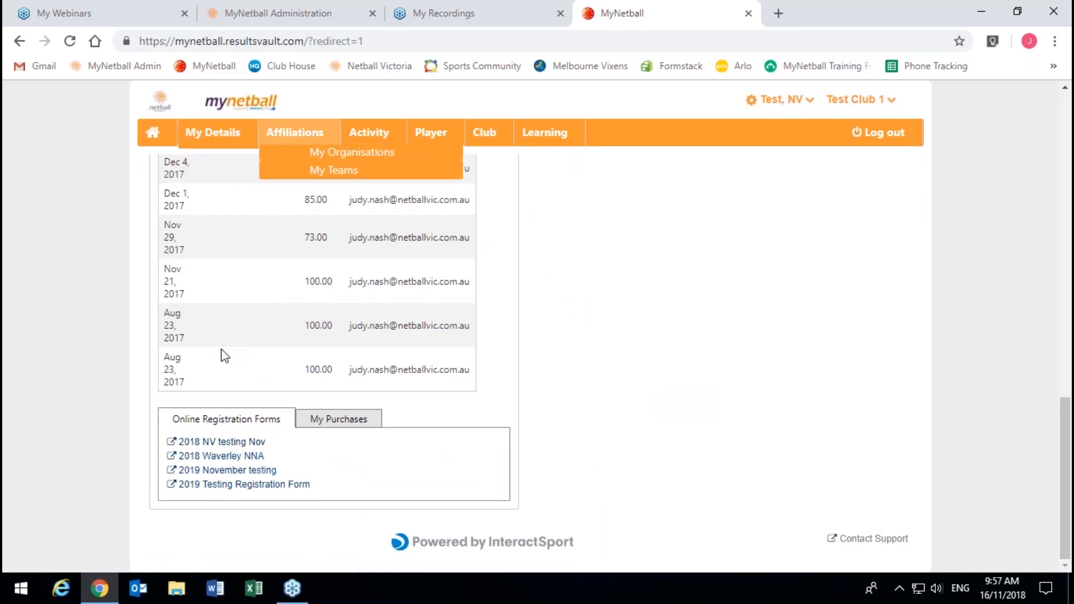
click(252, 12)
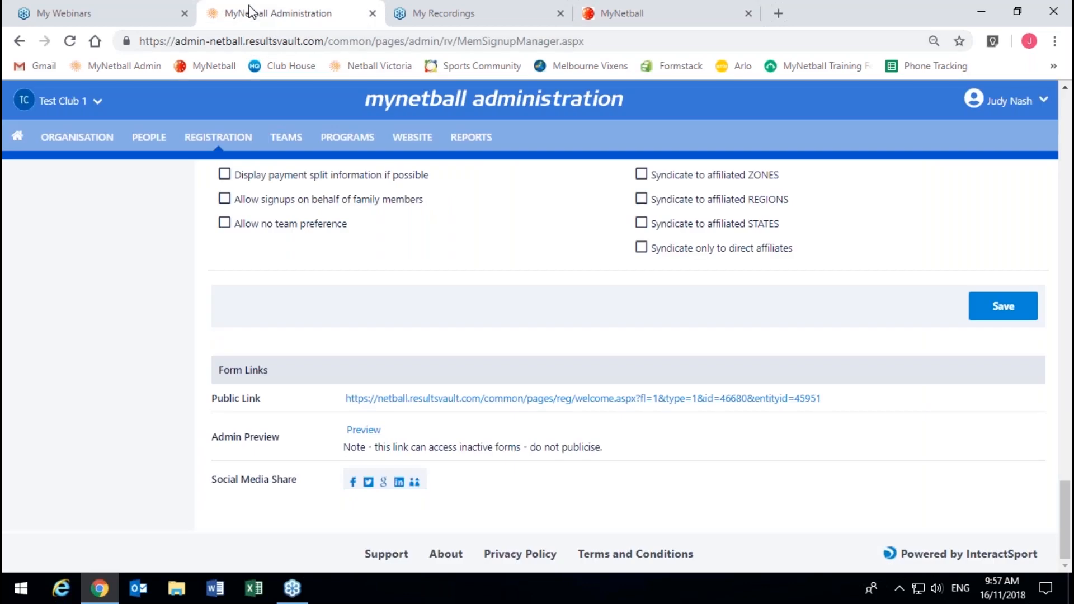
Step: Compare the Signup Form Manager list with the participant portal's registration forms
scroll(208, 257, up, 10)
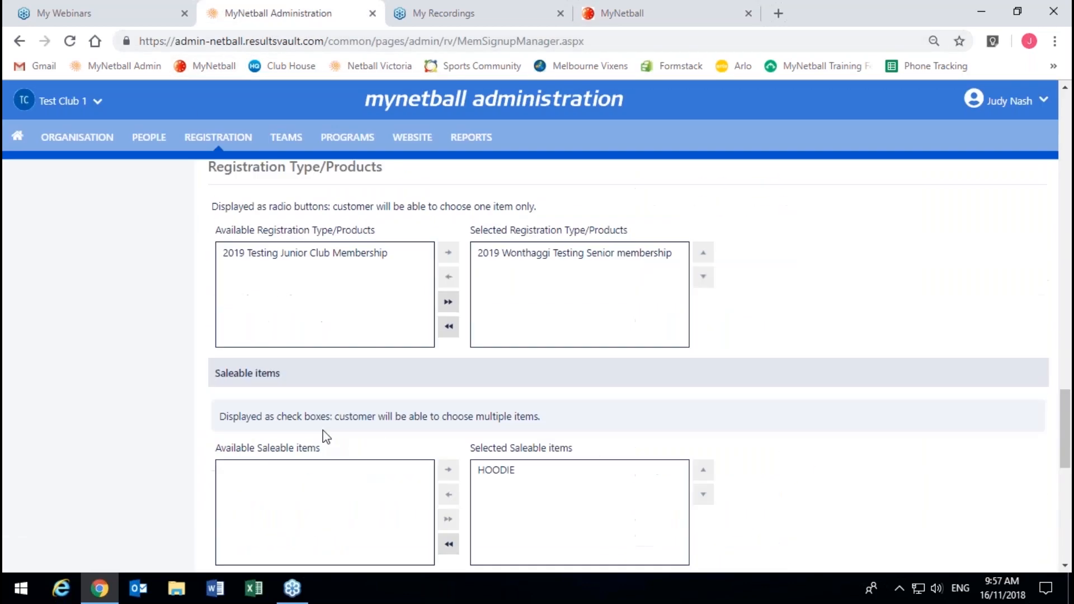
scroll(326, 436, up, 15)
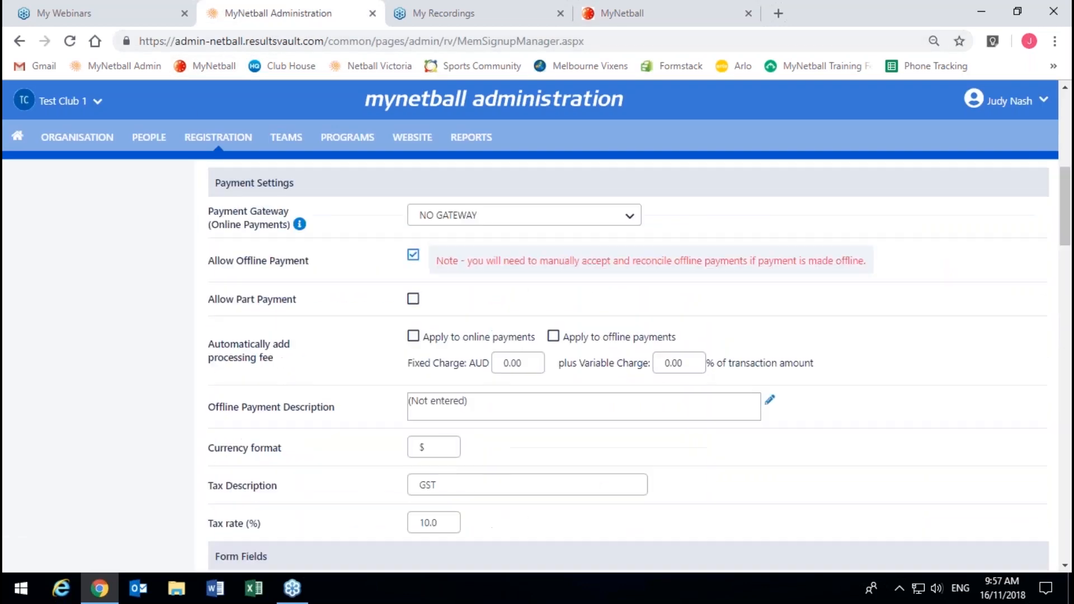
scroll(317, 167, up, 1)
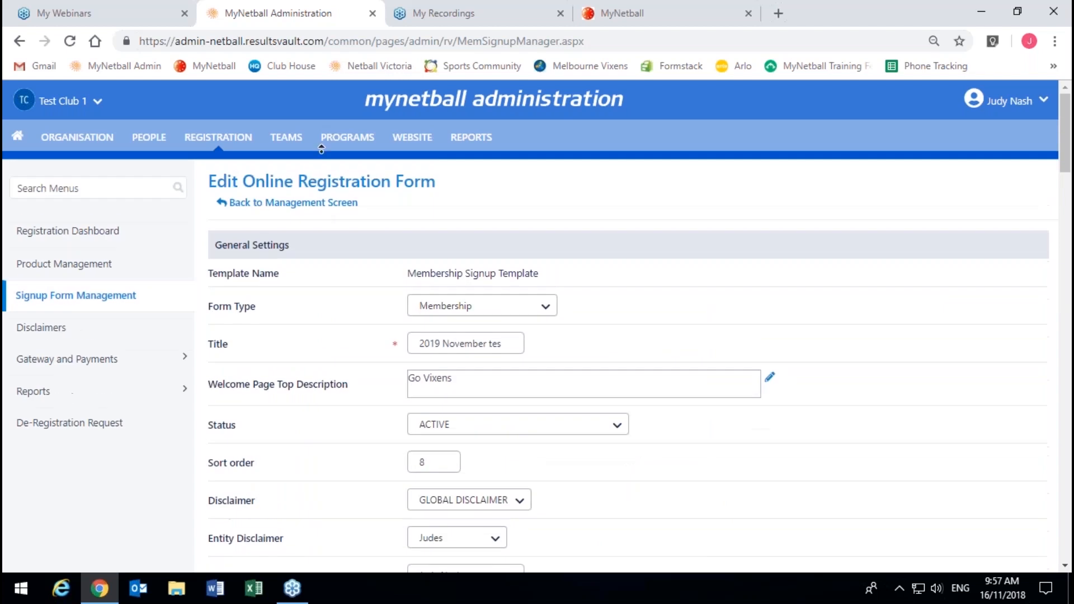
click(302, 203)
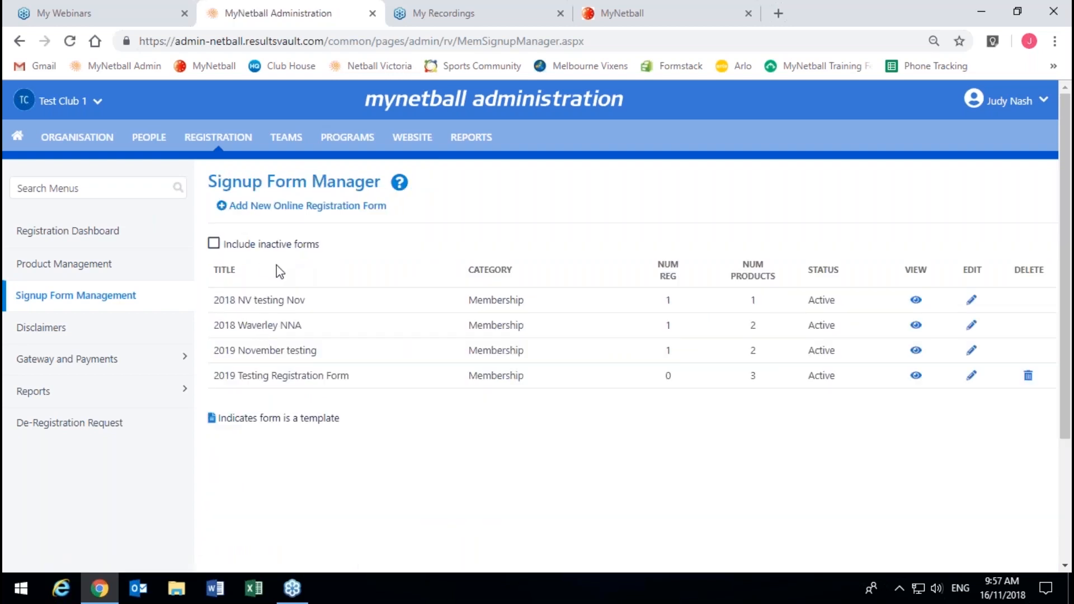
click(627, 20)
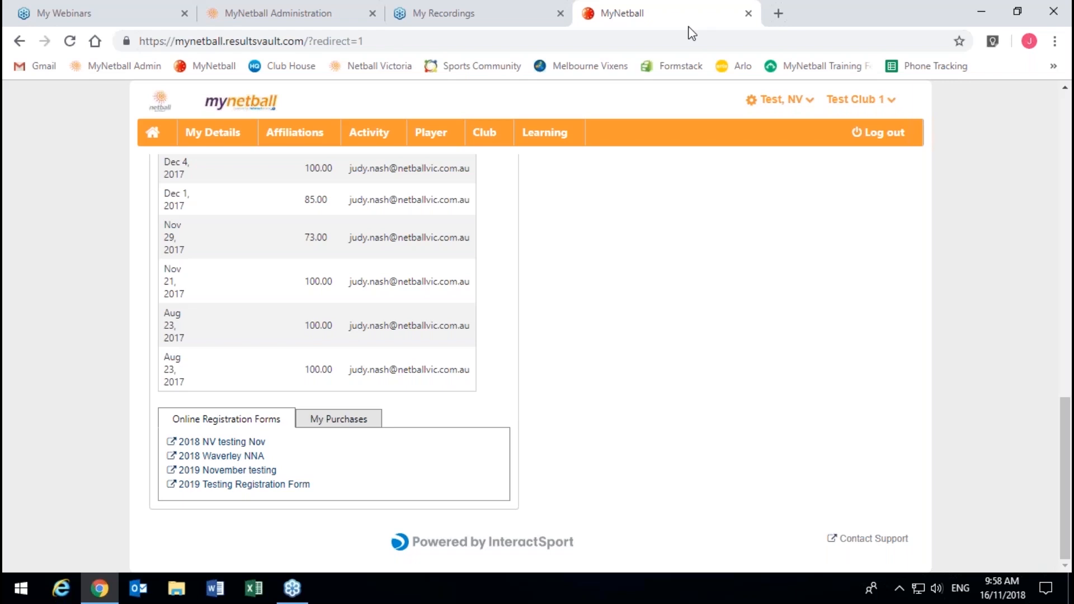
click(268, 17)
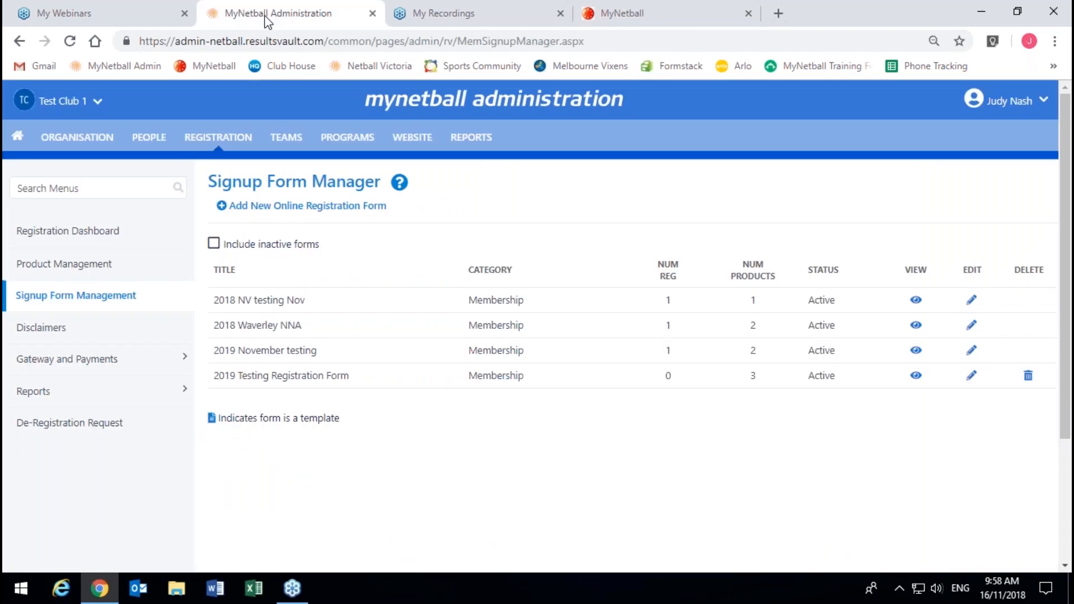
Step: Open the Netball Victoria website's Member Services > MyNetball page in a new tab
click(781, 15)
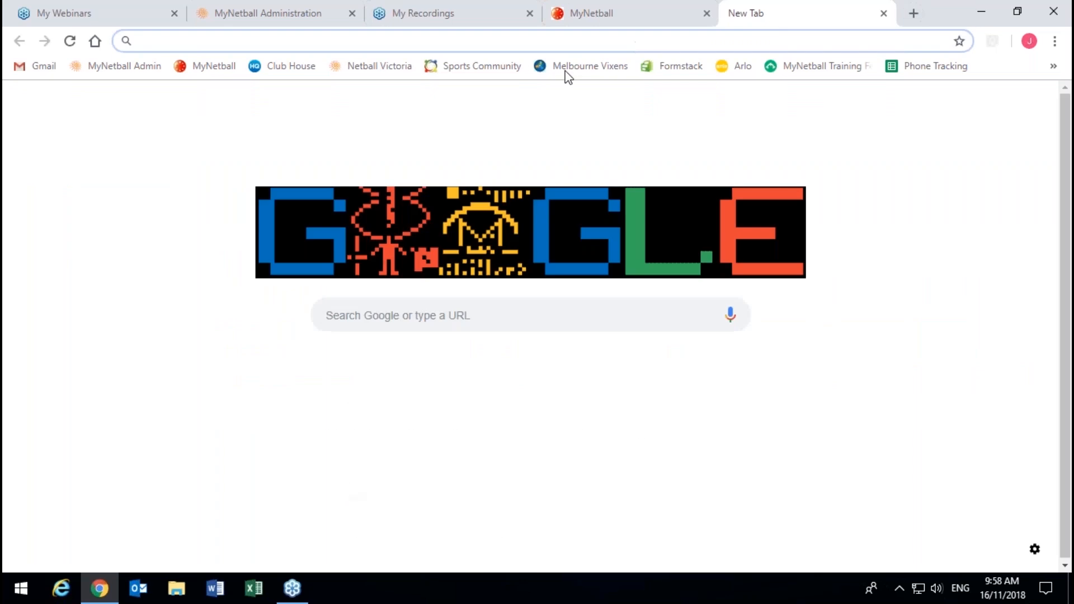
click(374, 66)
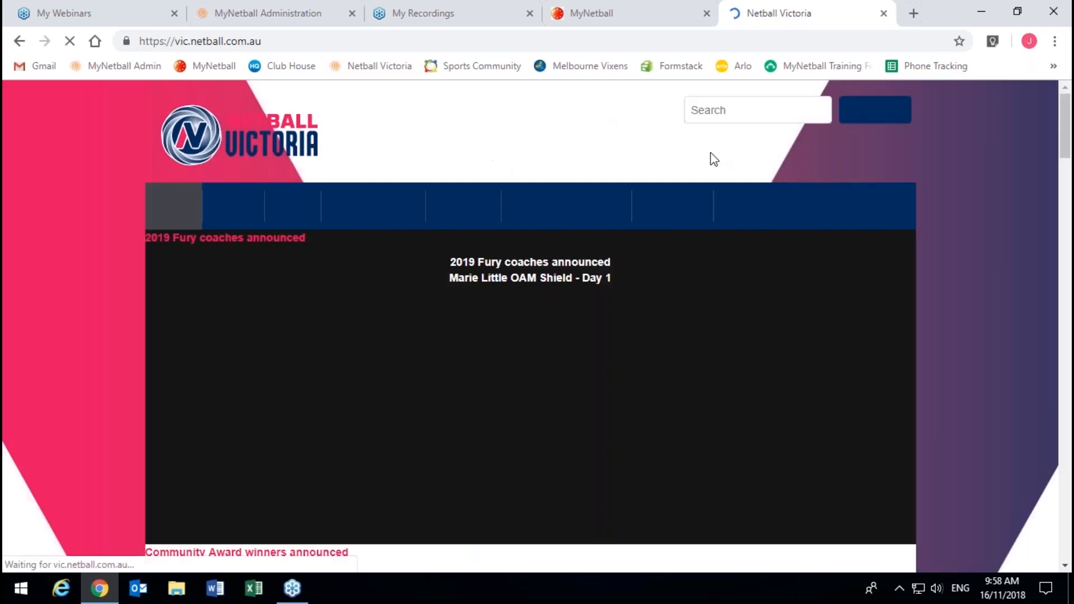
mouse_move(571, 207)
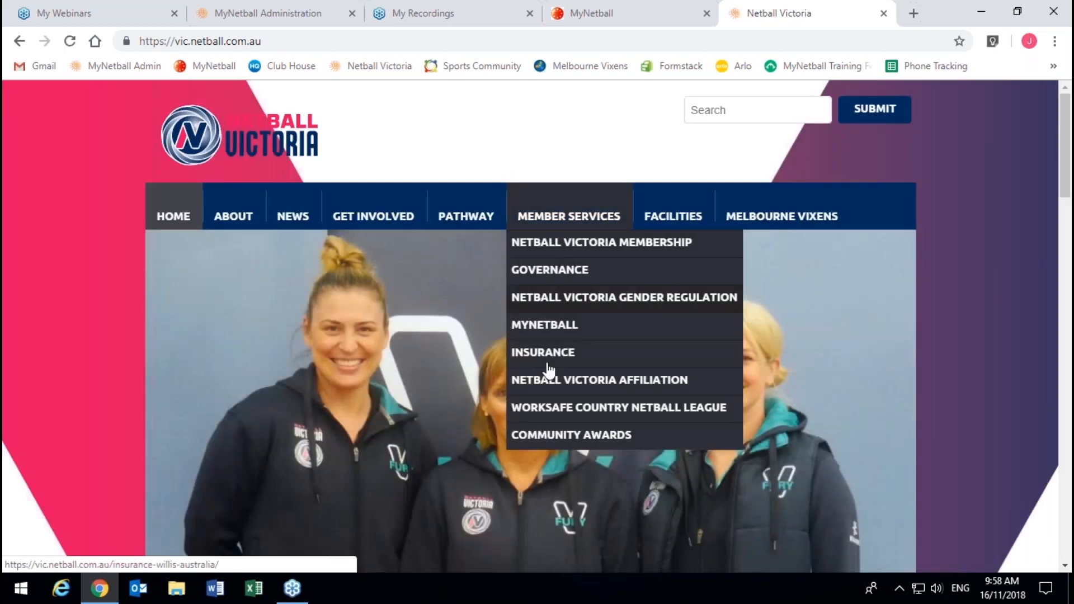
click(543, 335)
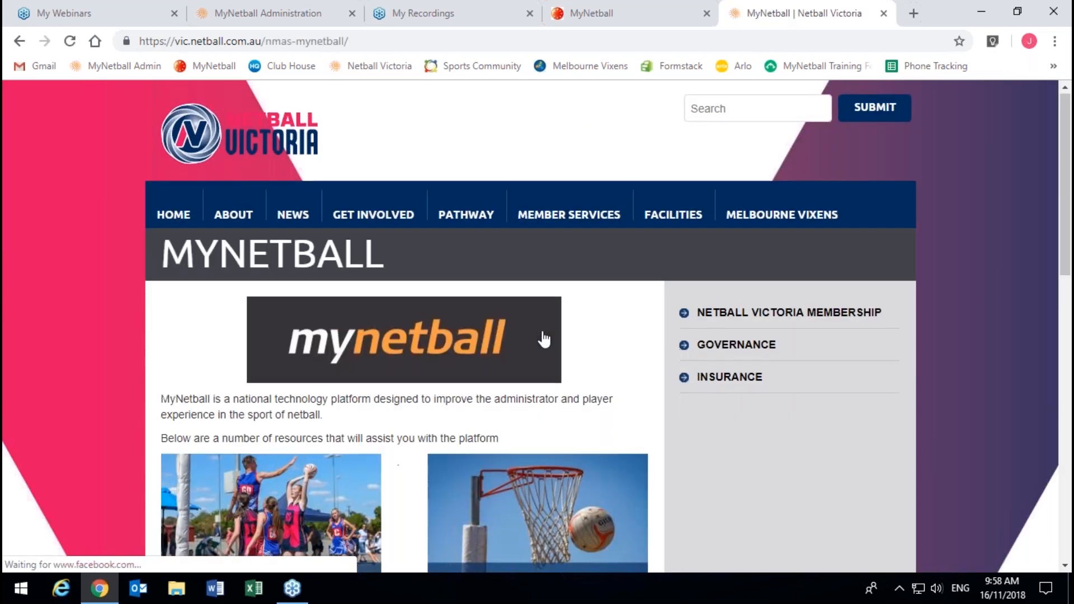
scroll(58, 252, down, 3)
scroll(59, 253, down, 5)
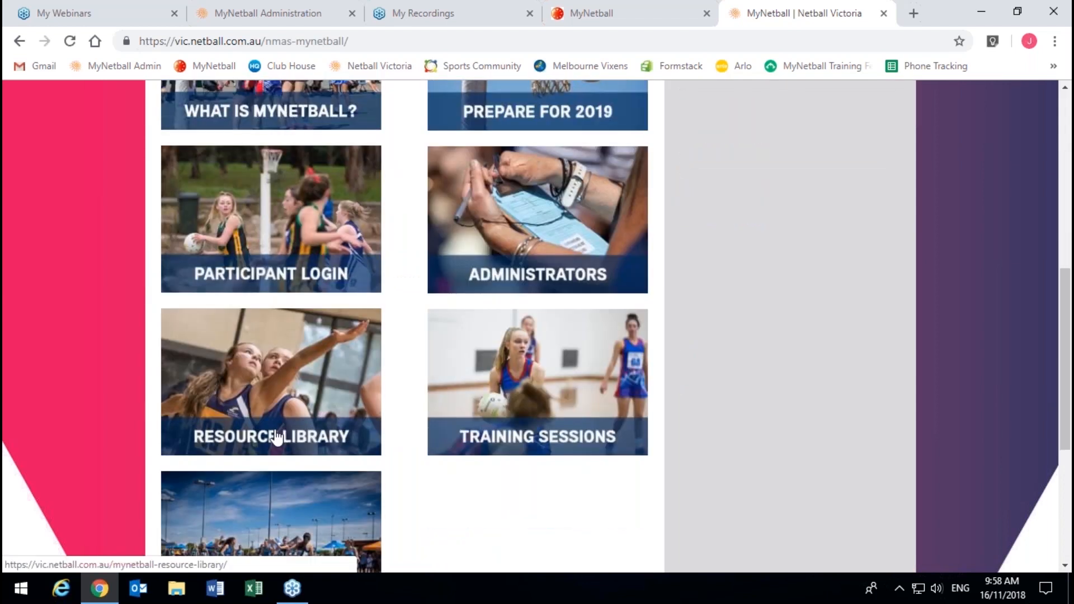
Step: Browse the Resource Library's Registration guides, including Signup Form Management and Signup Form Distribution
click(276, 437)
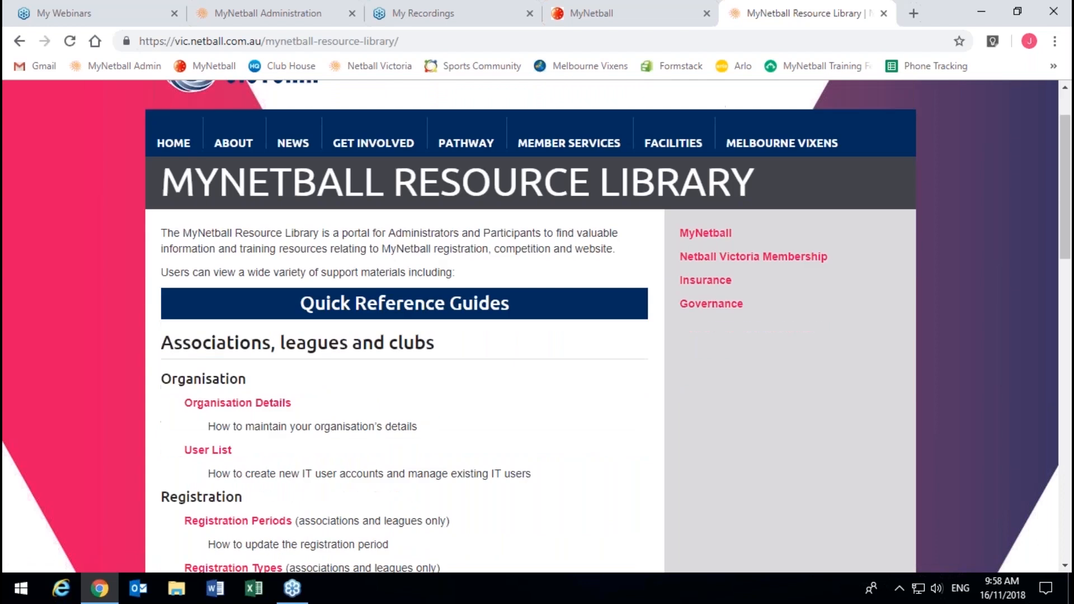
scroll(343, 394, down, 1)
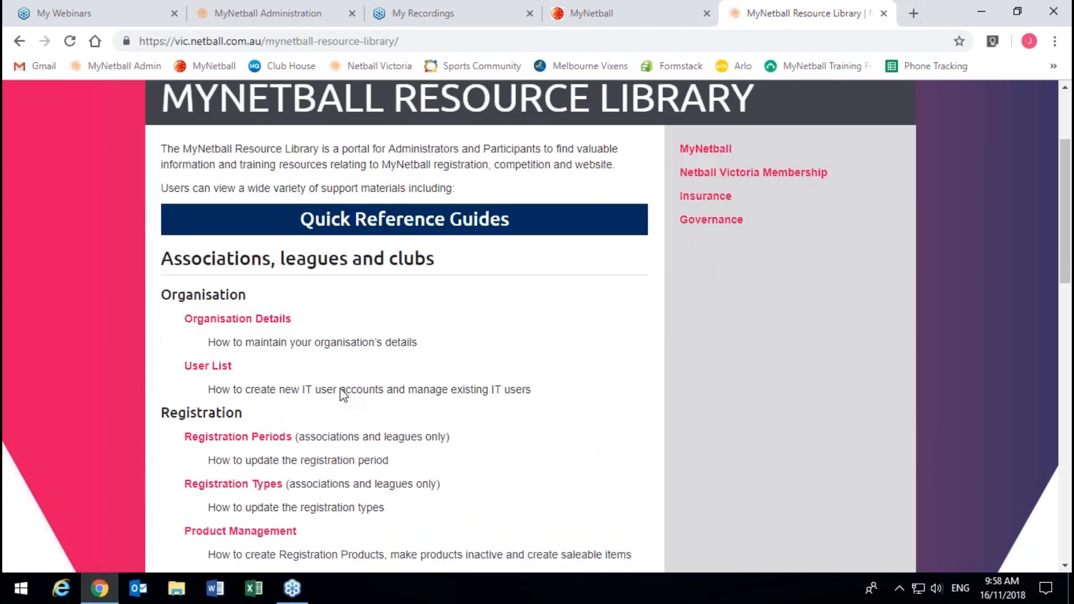
scroll(343, 394, down, 2)
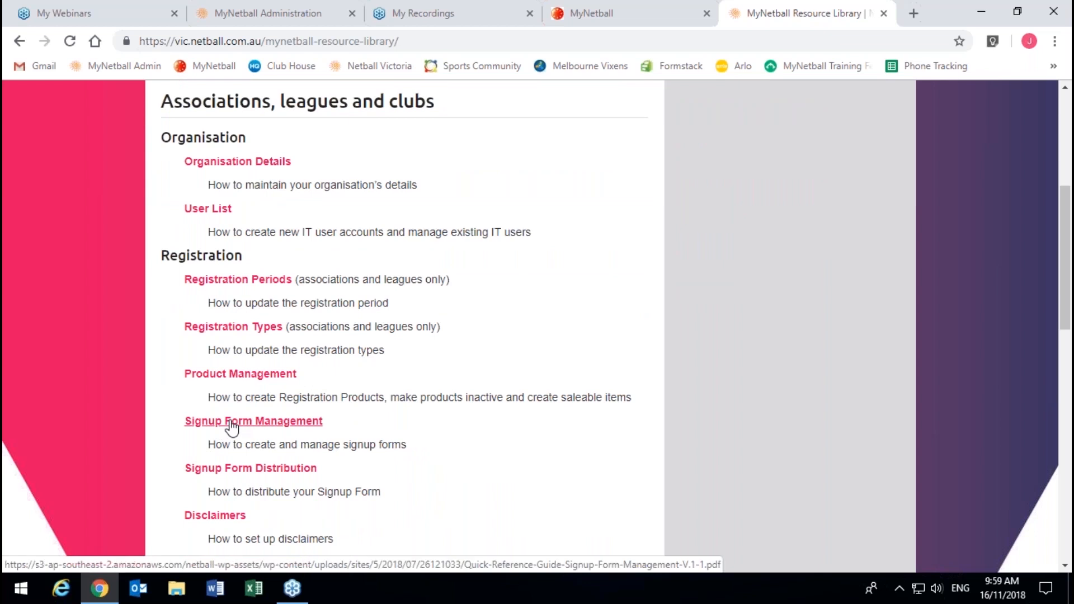
scroll(231, 425, down, 3)
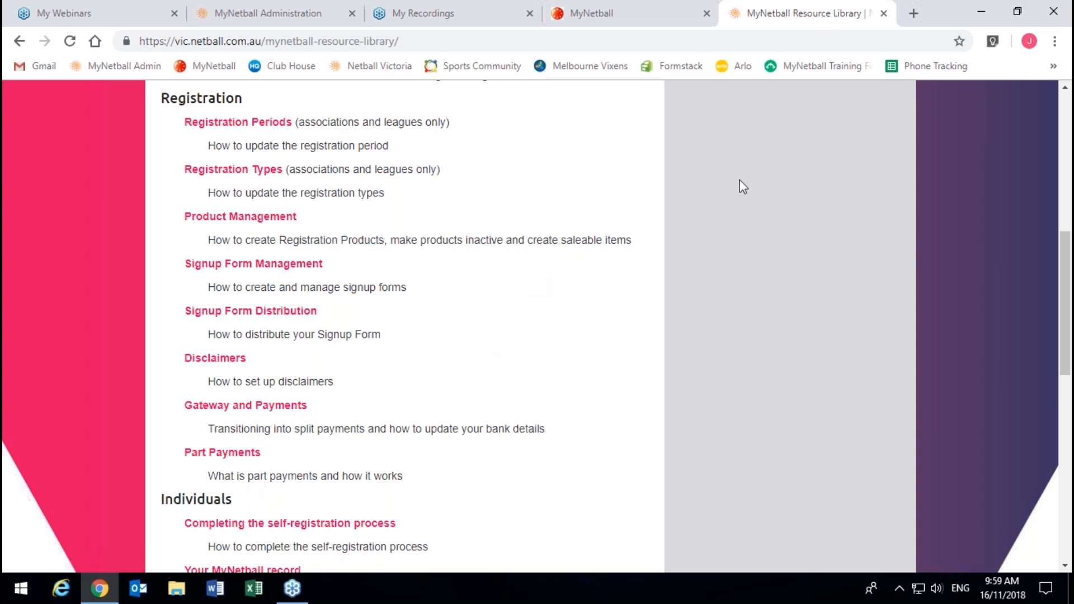
click(1054, 49)
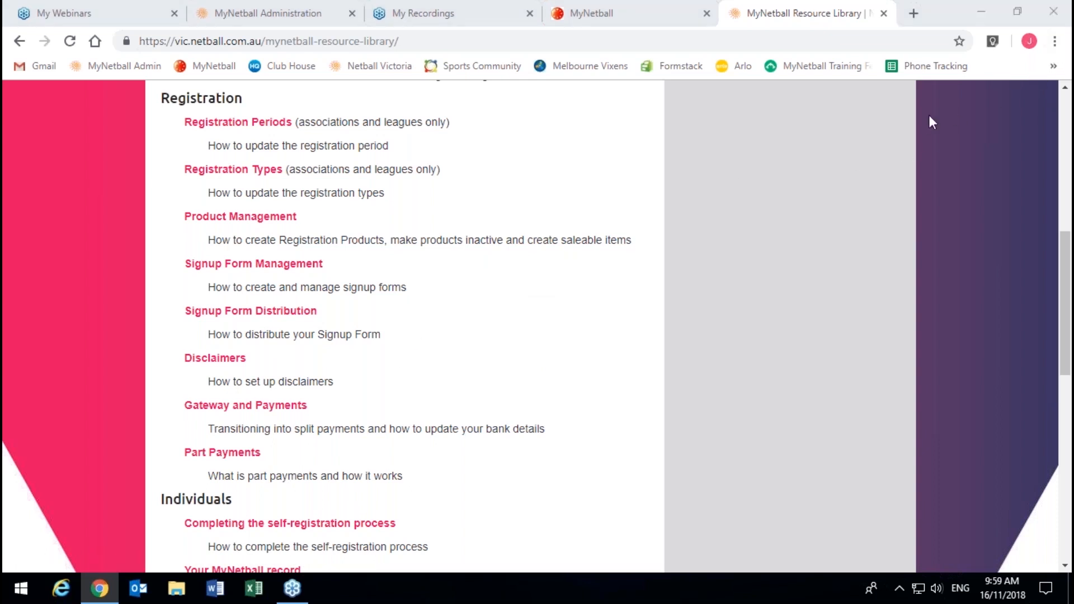